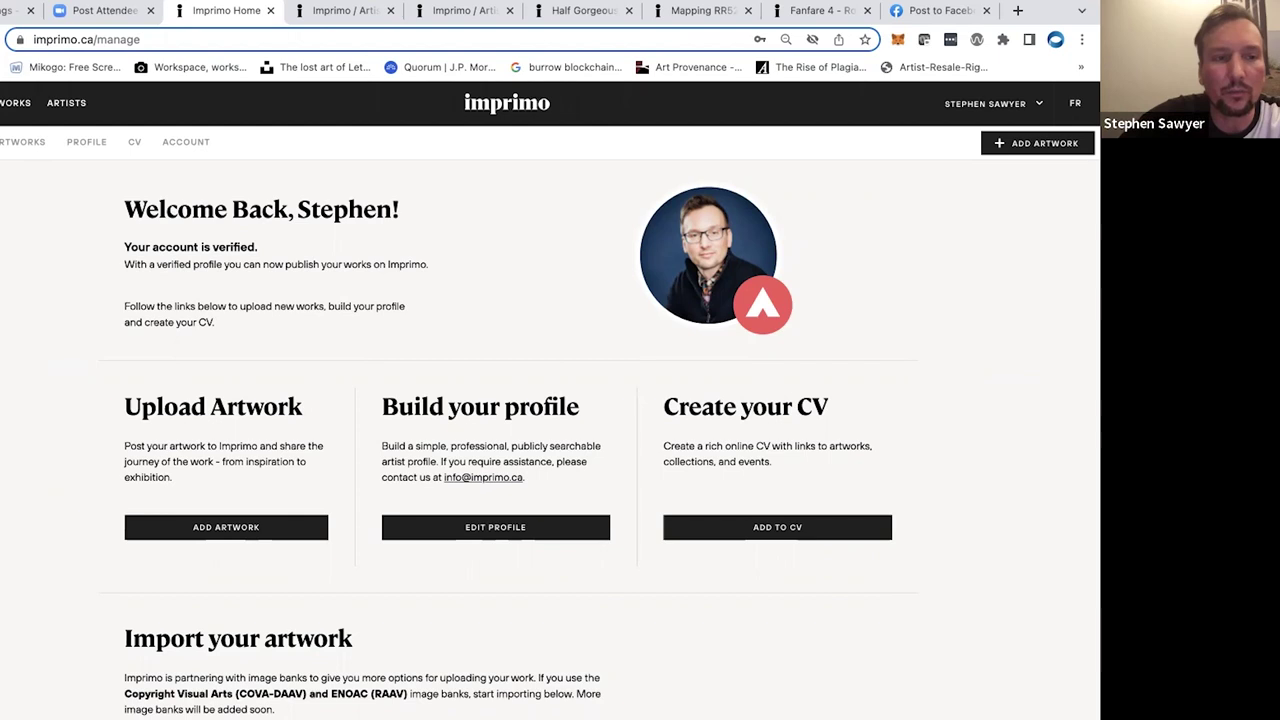
Look through the artworks and profile management pages, and return to the account's welcome page
left_click(30, 143)
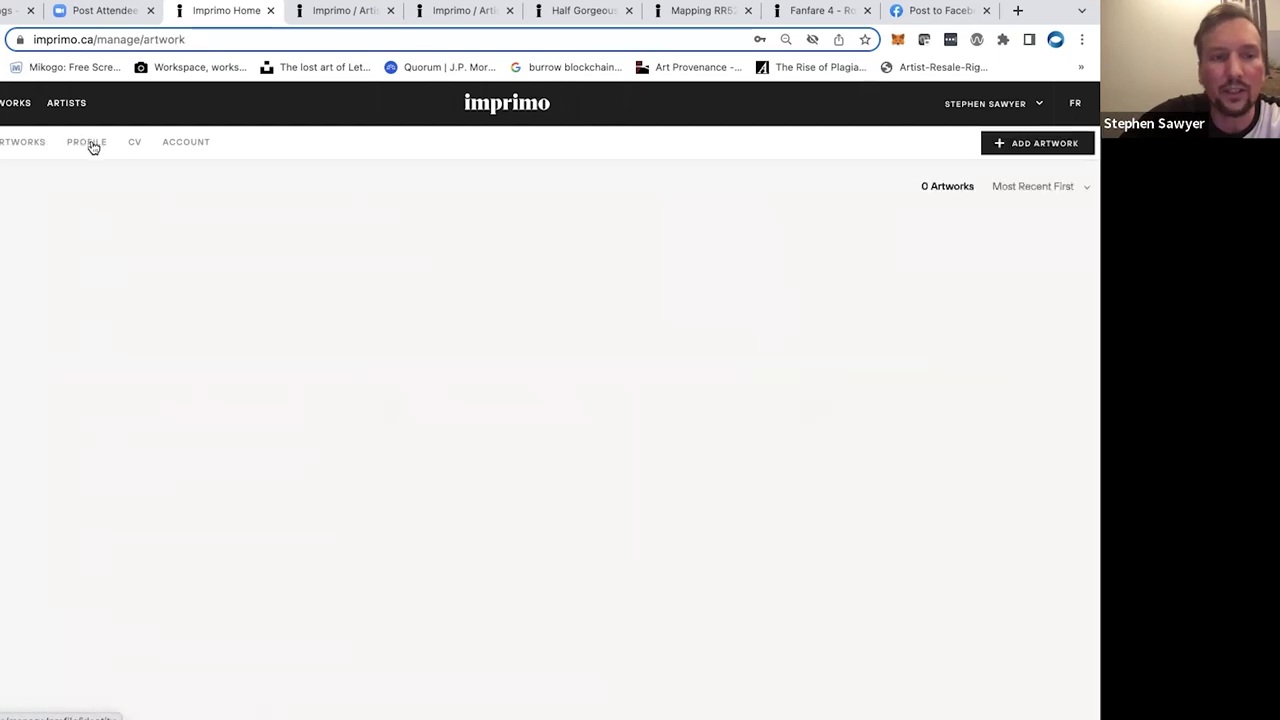
left_click(89, 143)
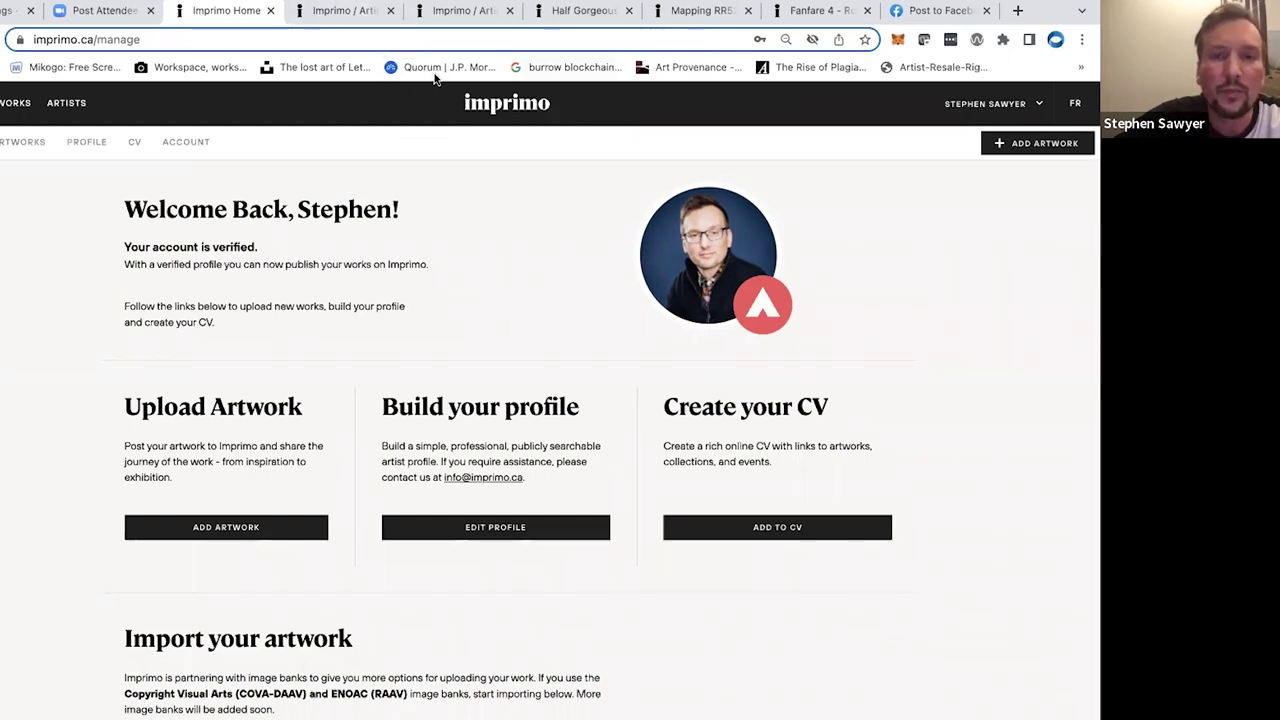
key("ctrl+Left")
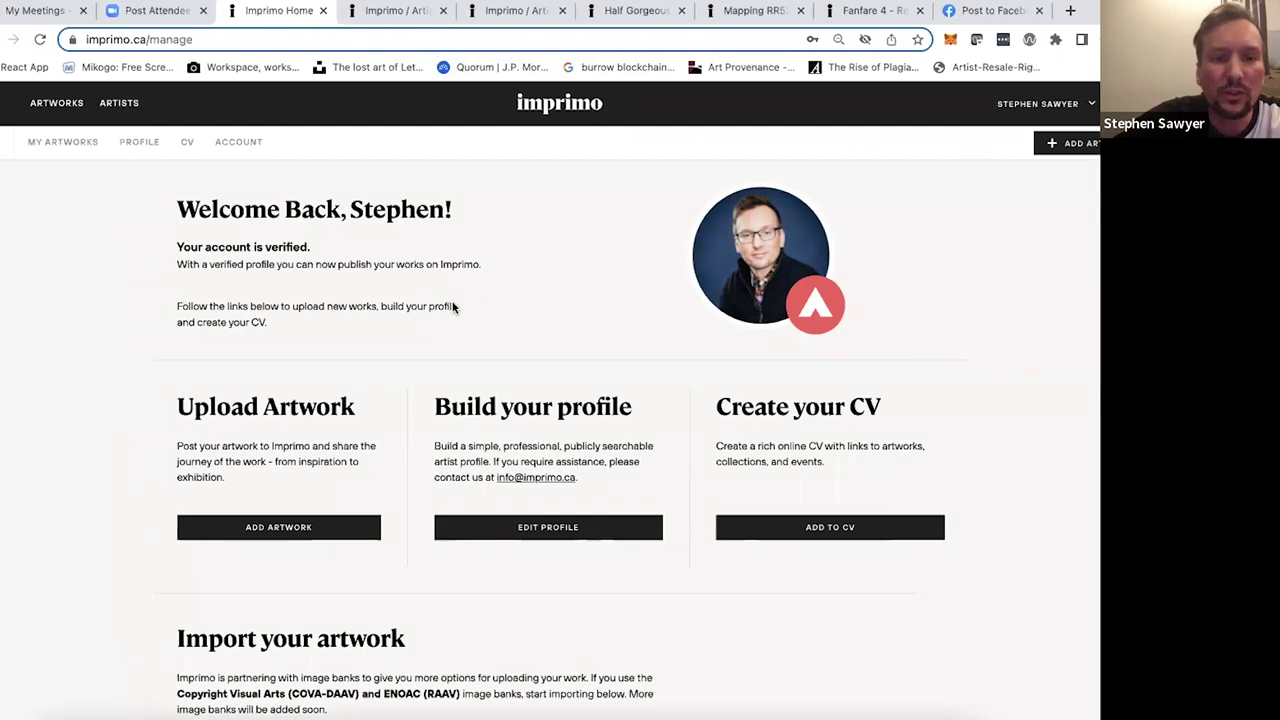
key("ctrl+Right")
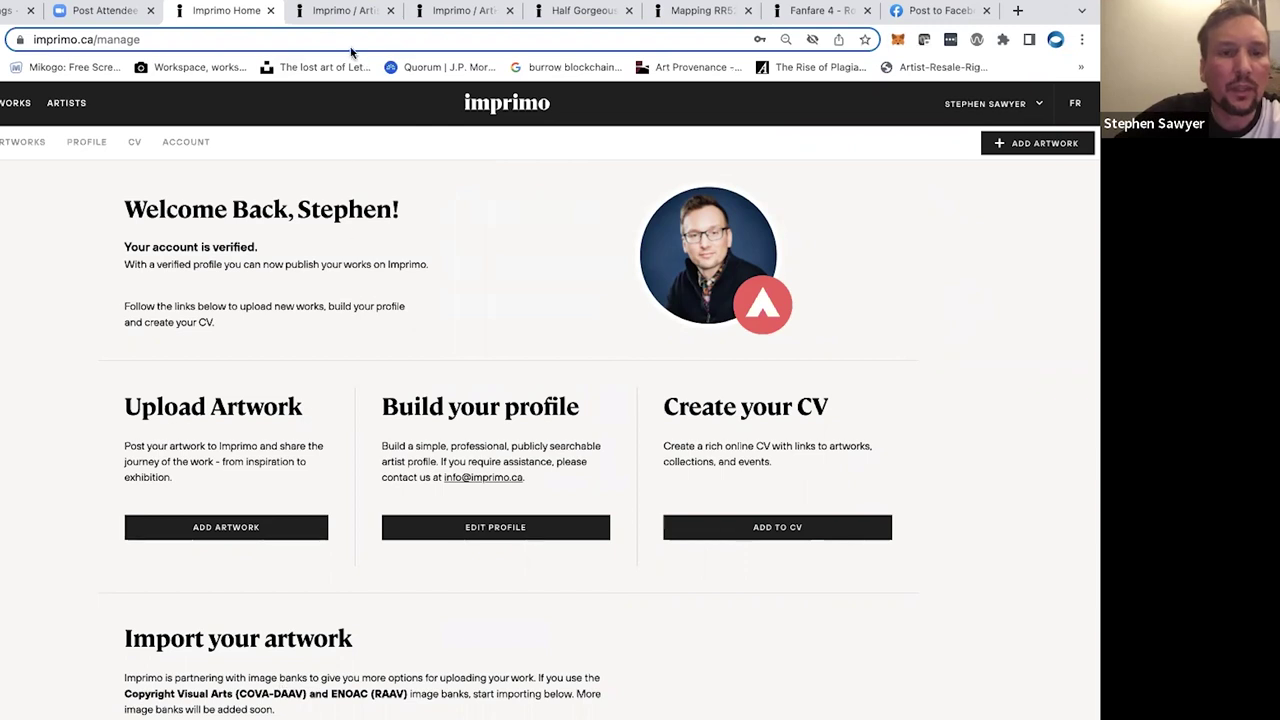
Open the public profile of the Summerland BC artist and examine its header image, introduction and discipline tags
left_click(338, 12)
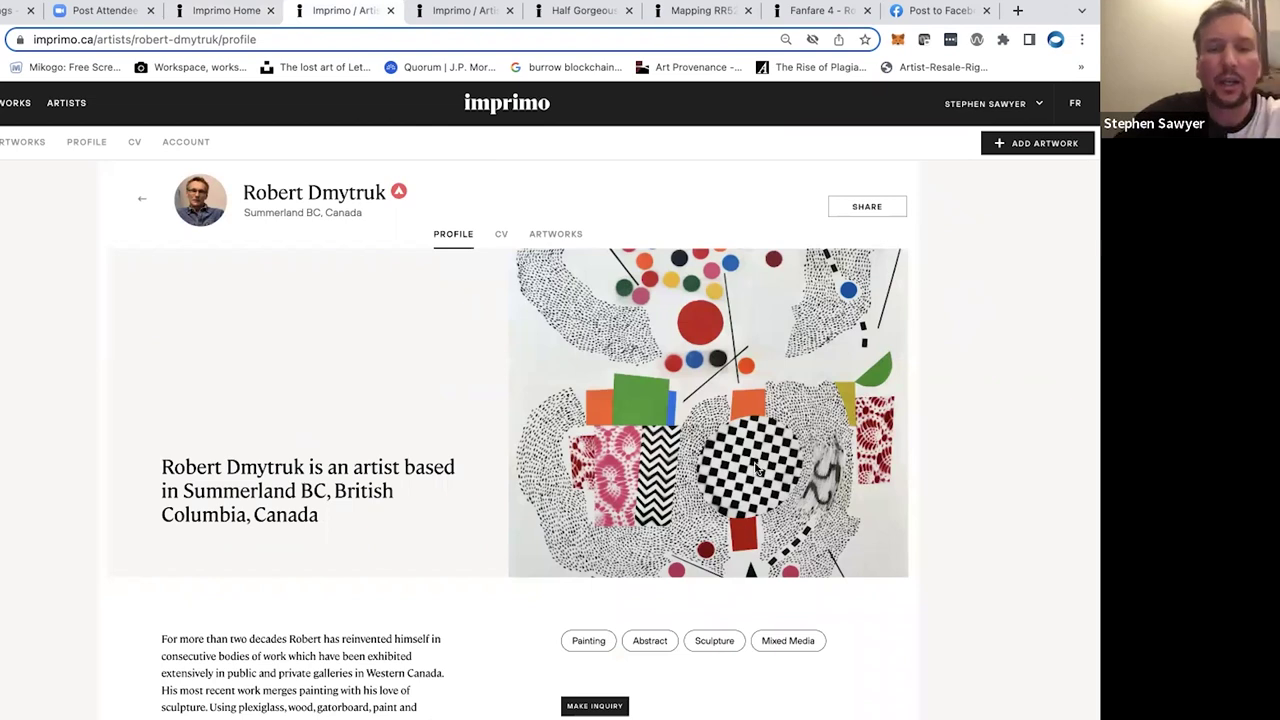
scroll(754, 461, "down", 2)
scroll(754, 461, "up", 2)
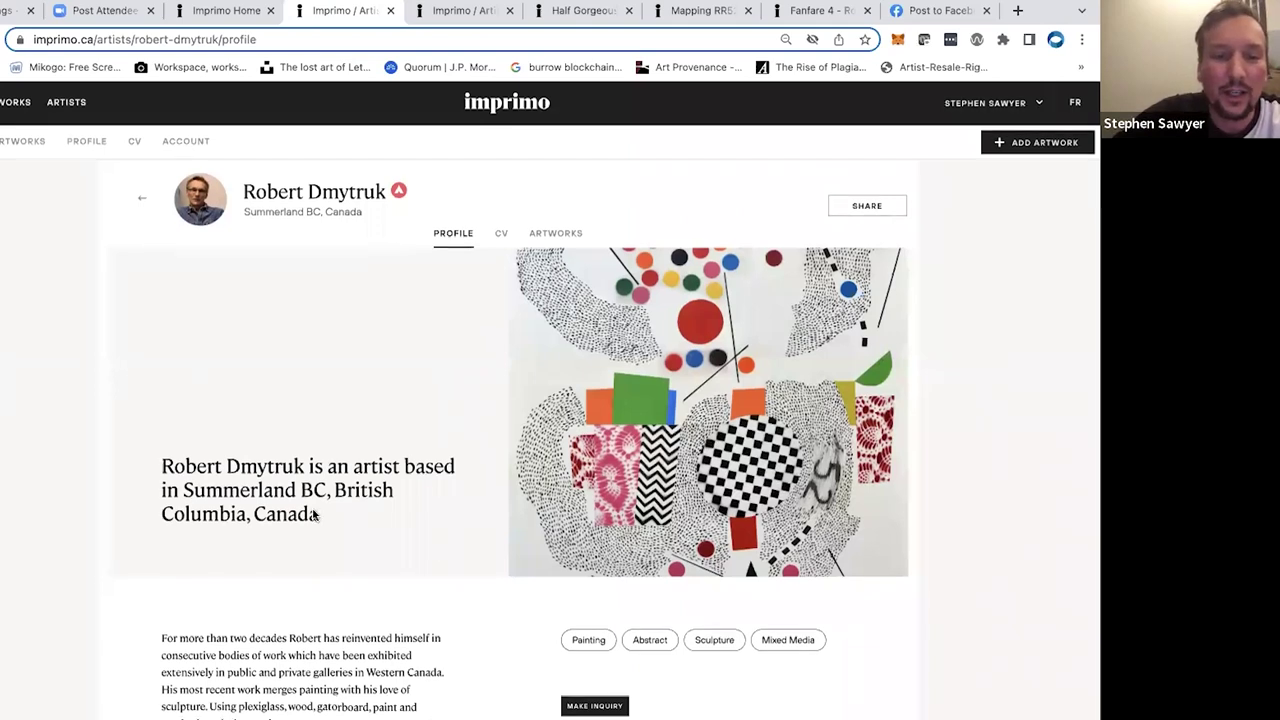
scroll(300, 470, "down", 1)
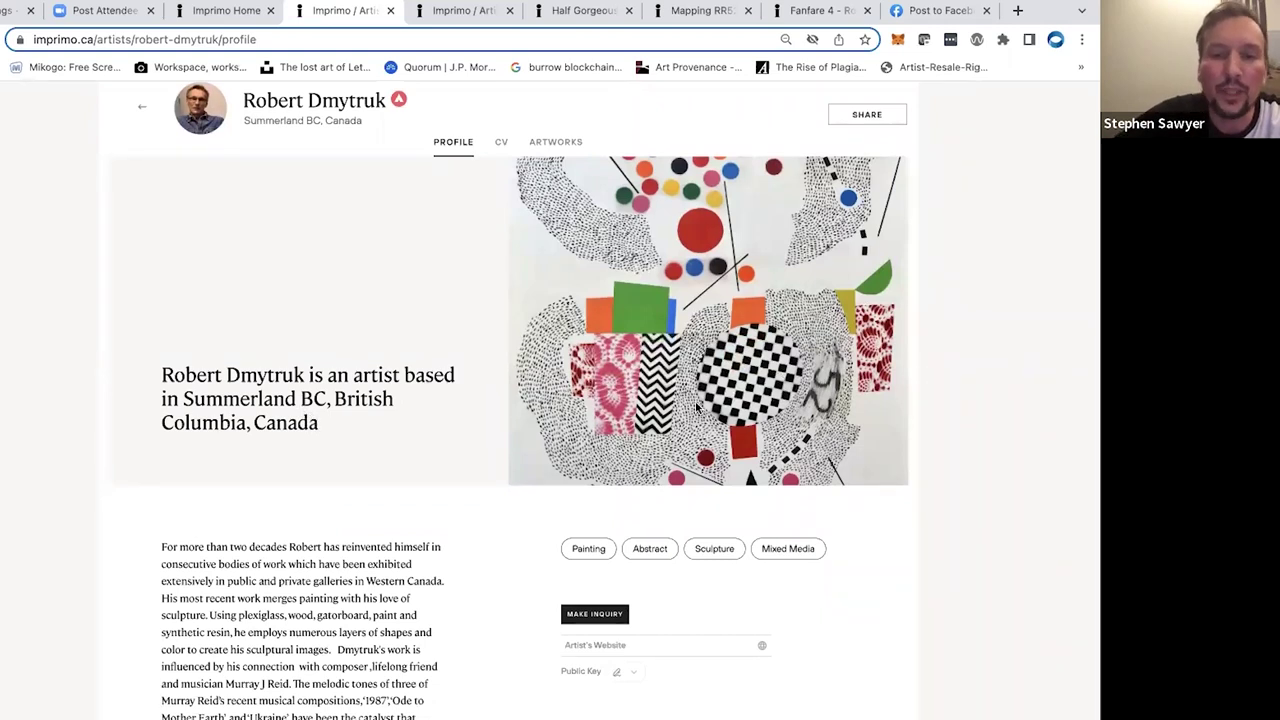
scroll(715, 330, "up", 1)
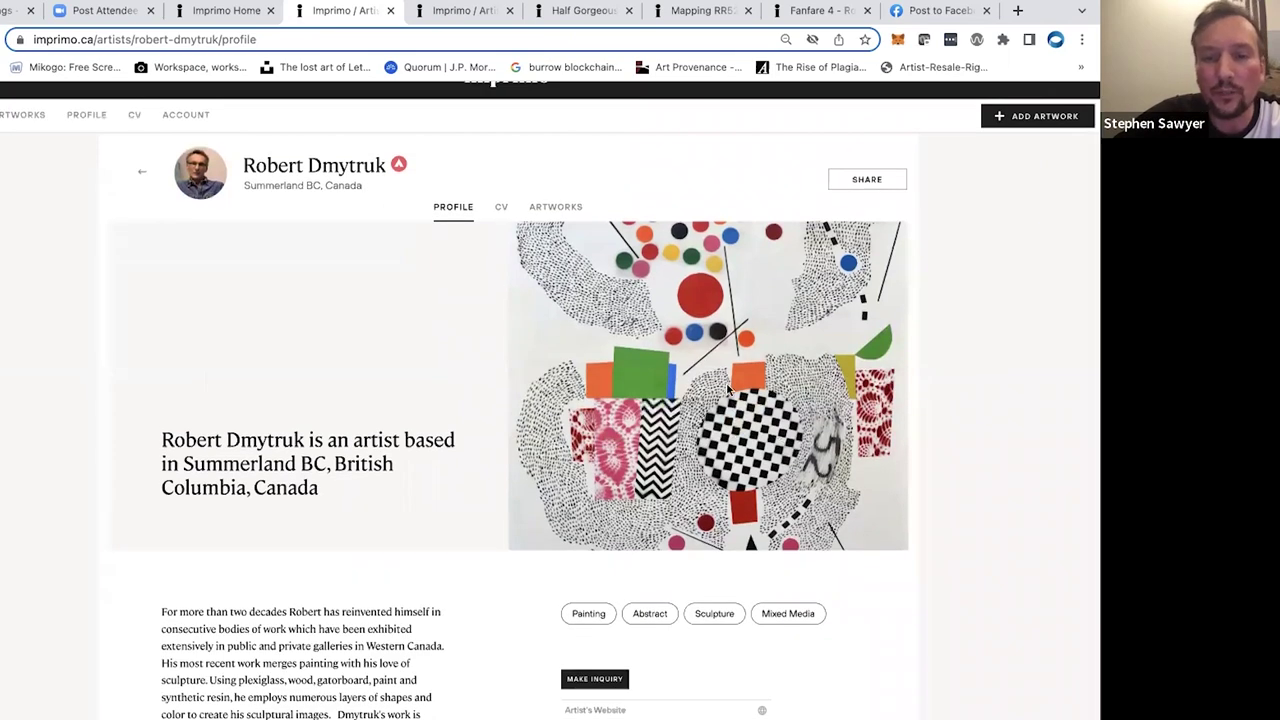
scroll(728, 389, "down", 1)
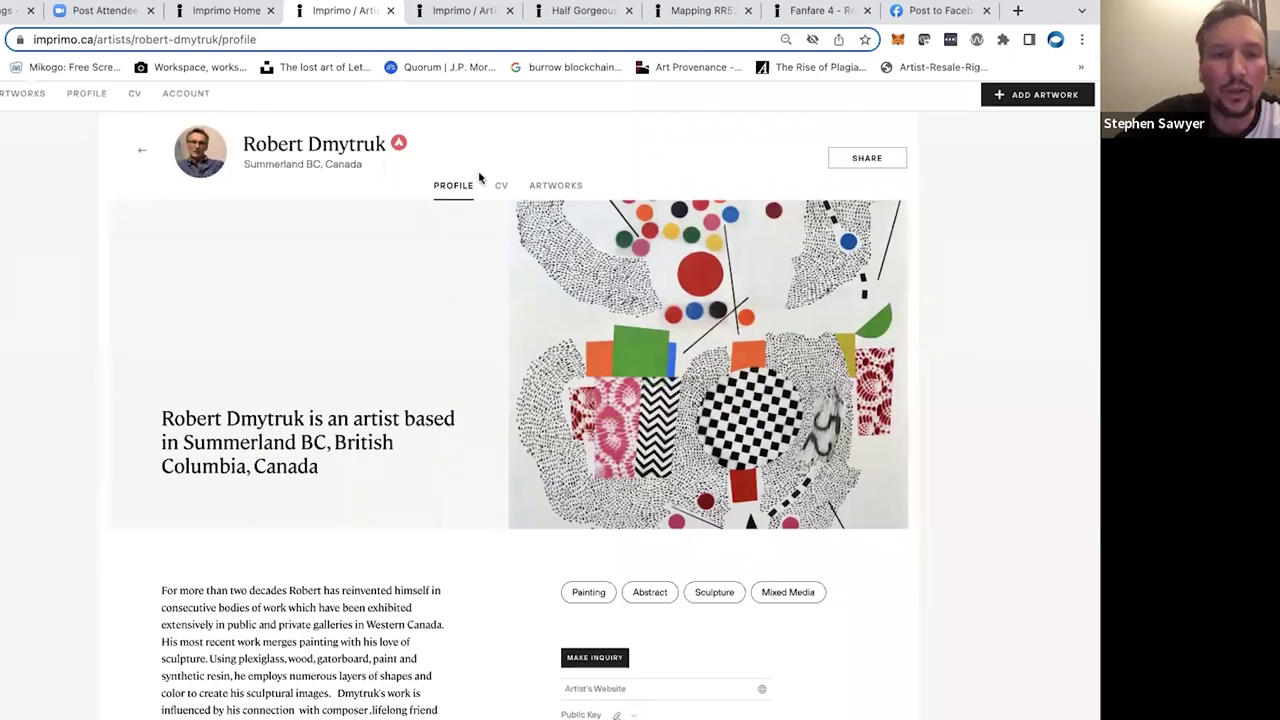
View the public profile of the artist based in amiskwaciy beaver hills, Alberta, including the studio photo and biography
left_click(443, 15)
scroll(917, 454, "down", 3)
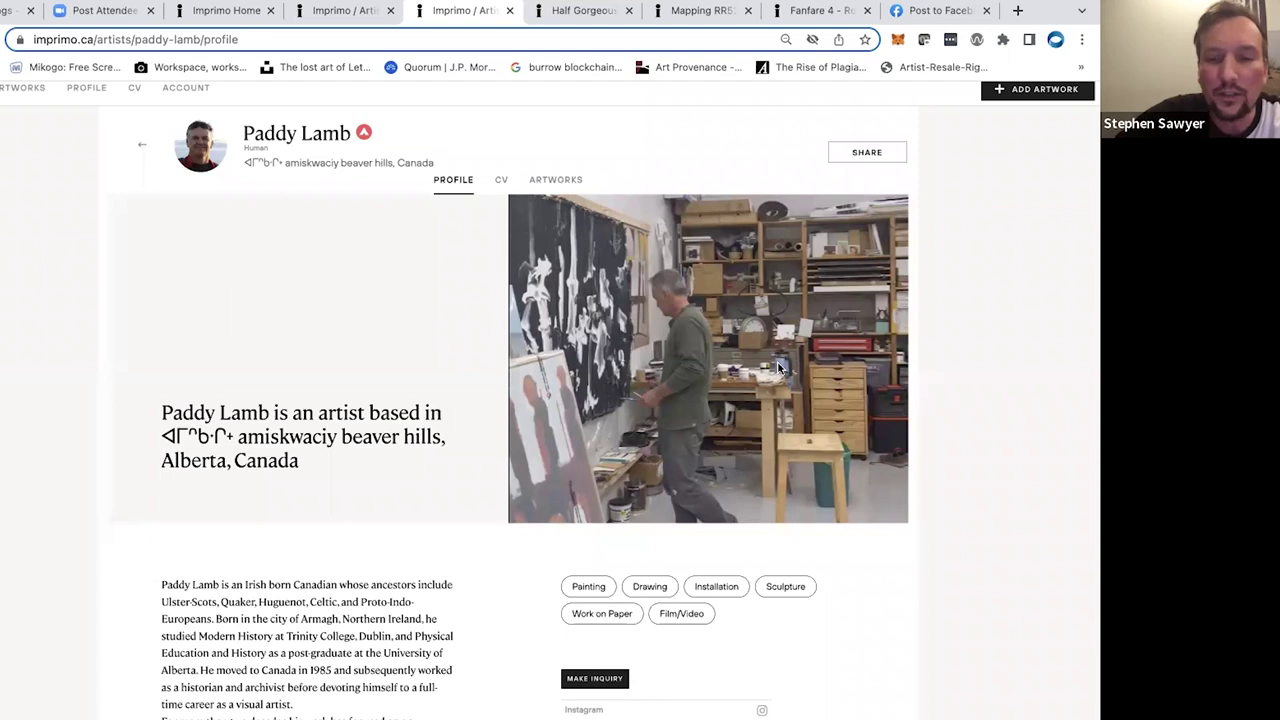
scroll(779, 368, "down", 1)
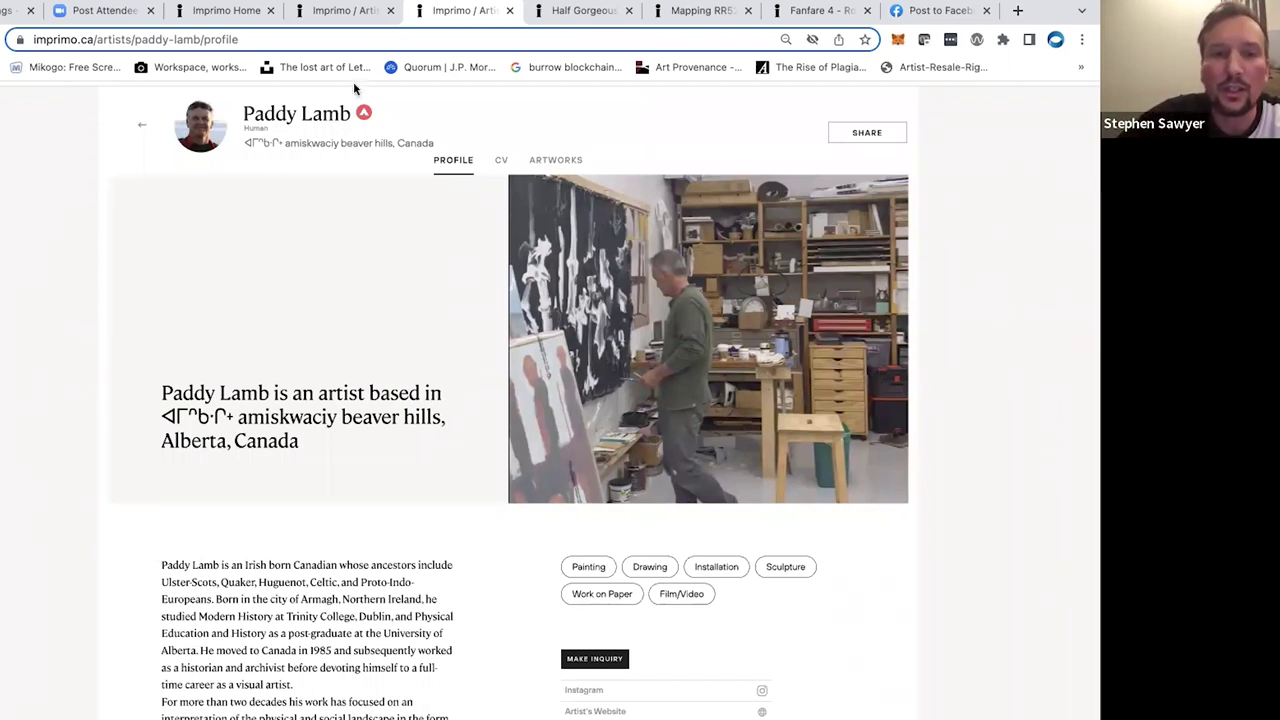
Return to the Summerland BC artist's profile and expand the full biography text
left_click(345, 12)
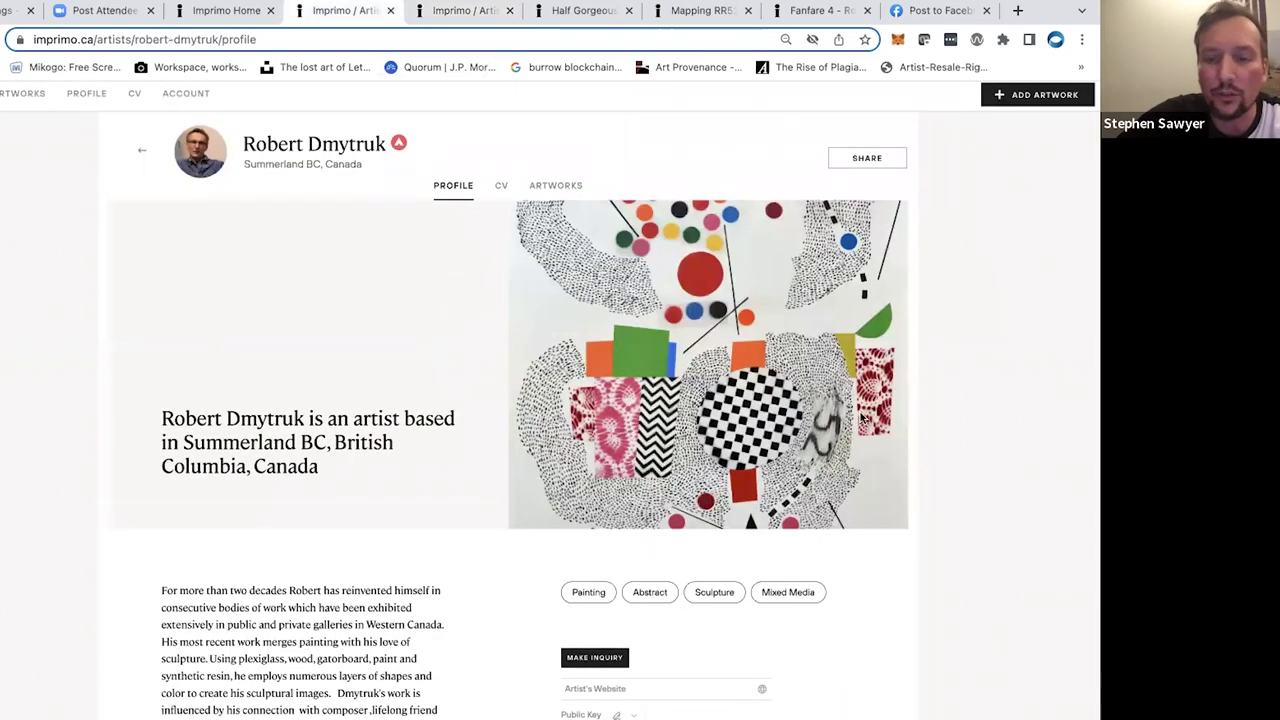
scroll(861, 417, "down", 1)
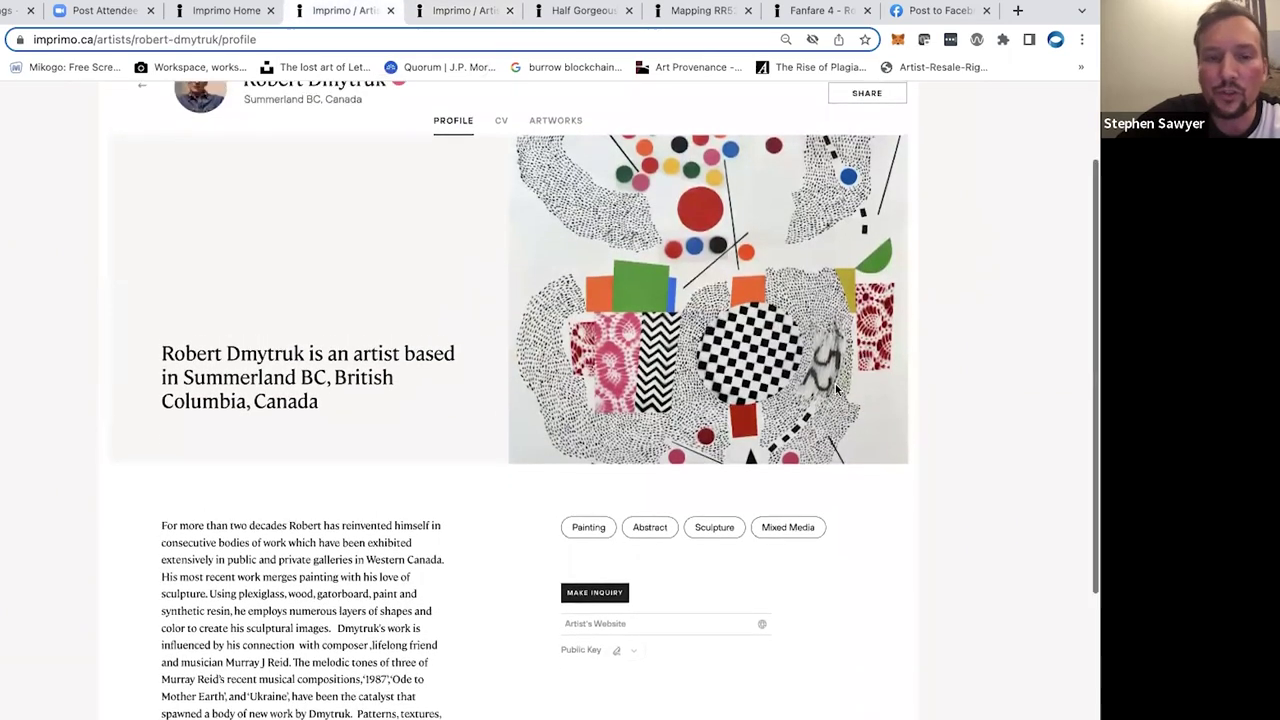
scroll(836, 388, "up", 1)
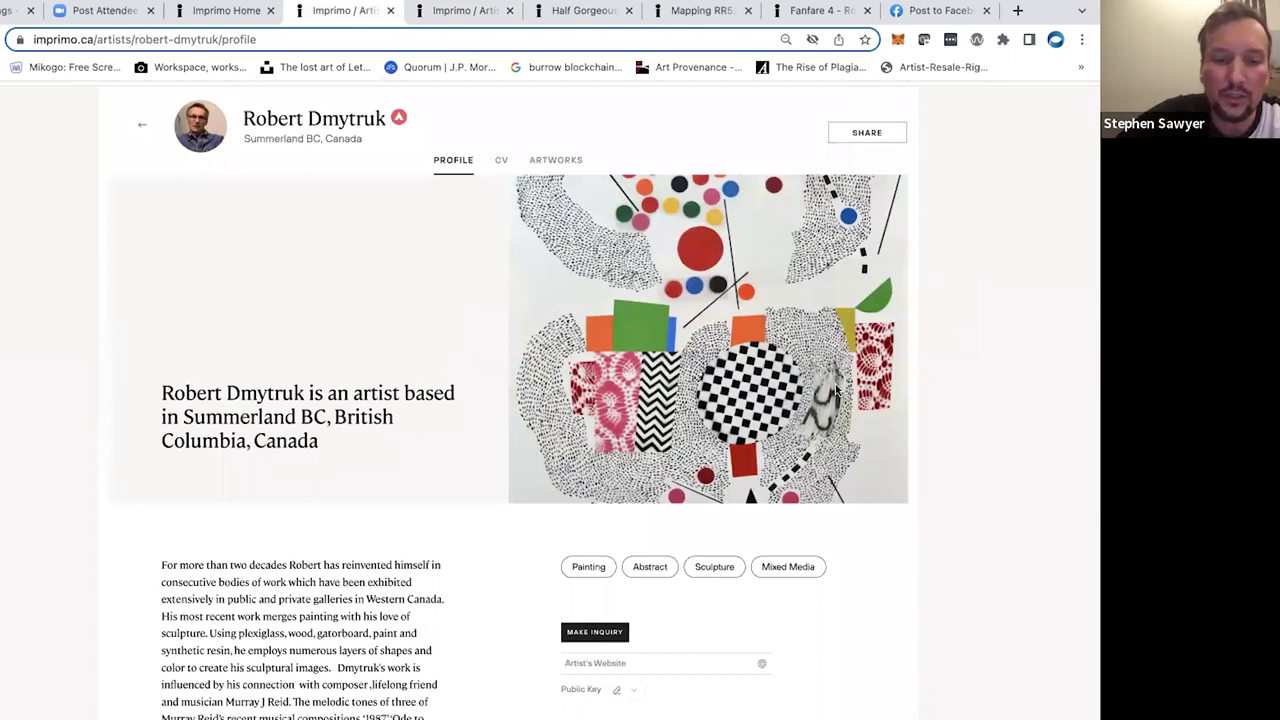
scroll(836, 390, "down", 3)
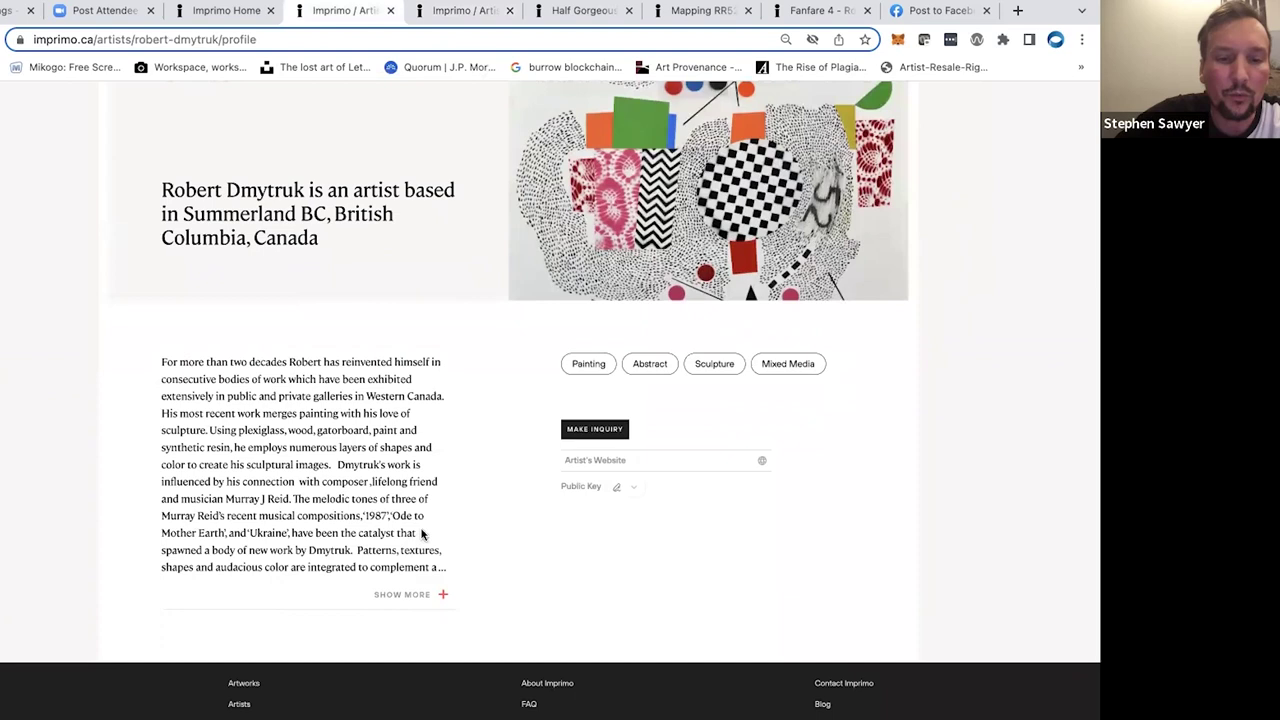
left_click(410, 596)
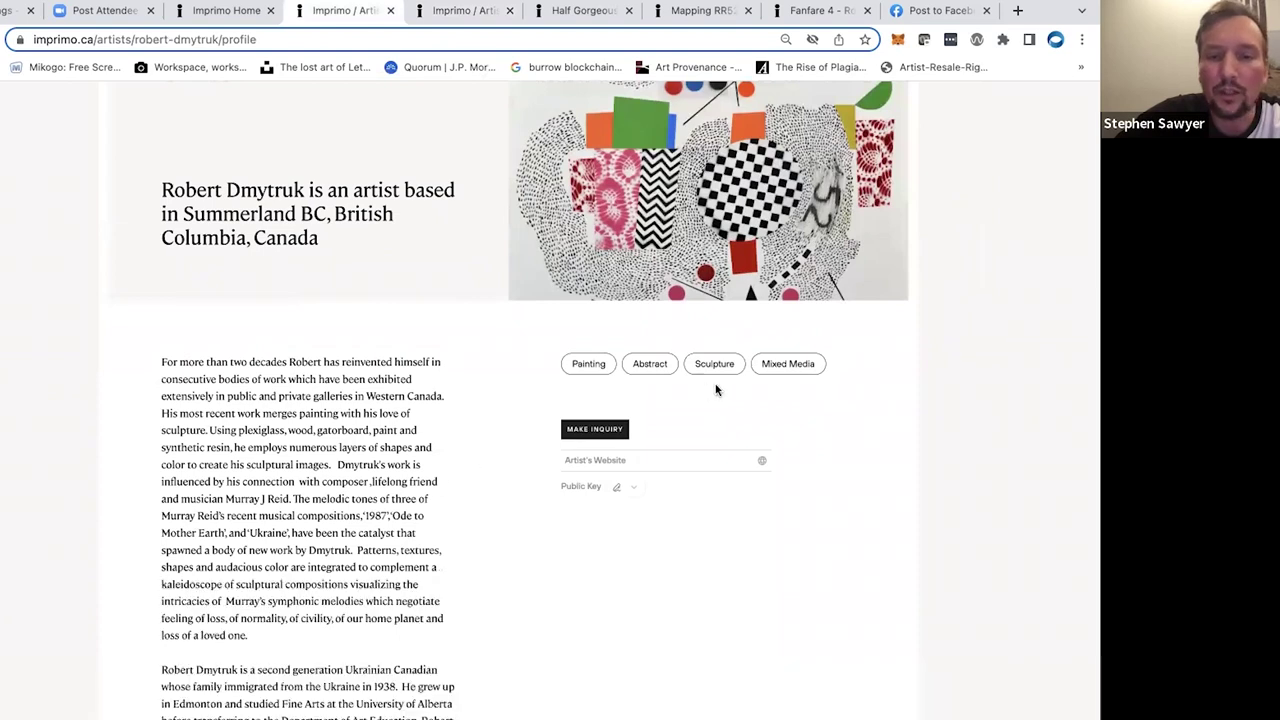
Review the discipline tags beside the expanded biography and go back up to the profile header
scroll(690, 390, "up", 1)
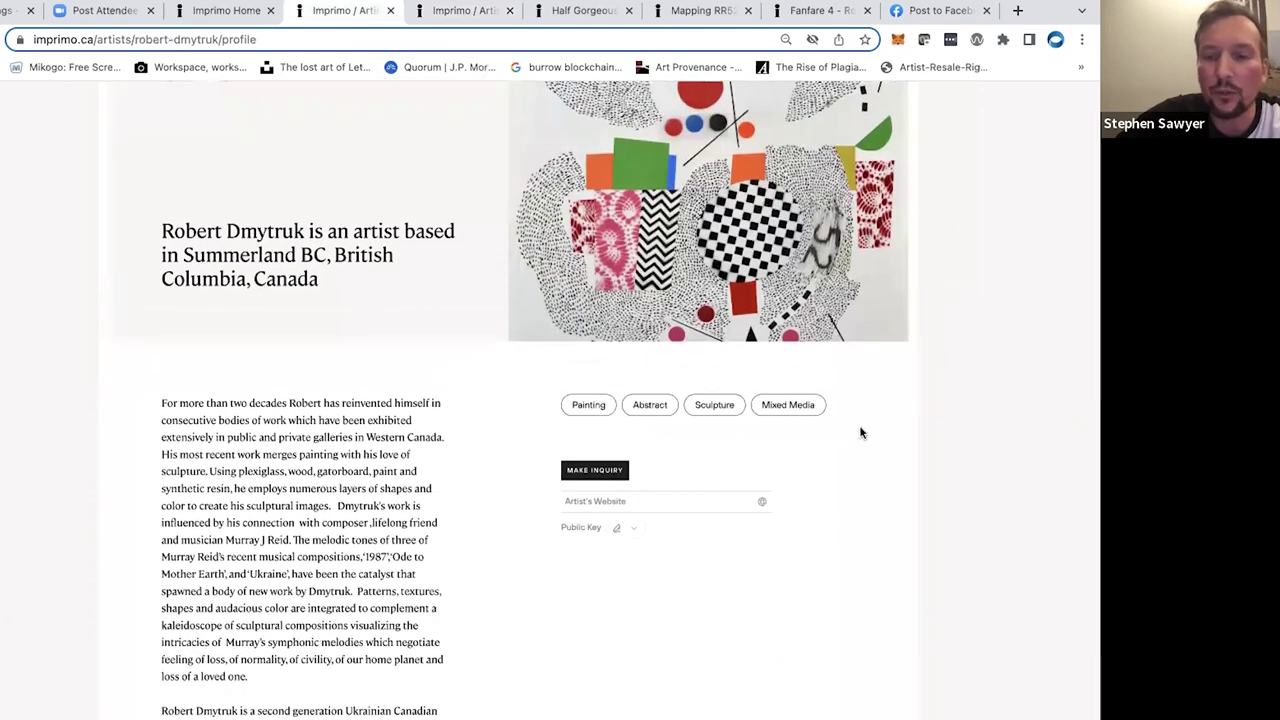
scroll(845, 435, "up", 1)
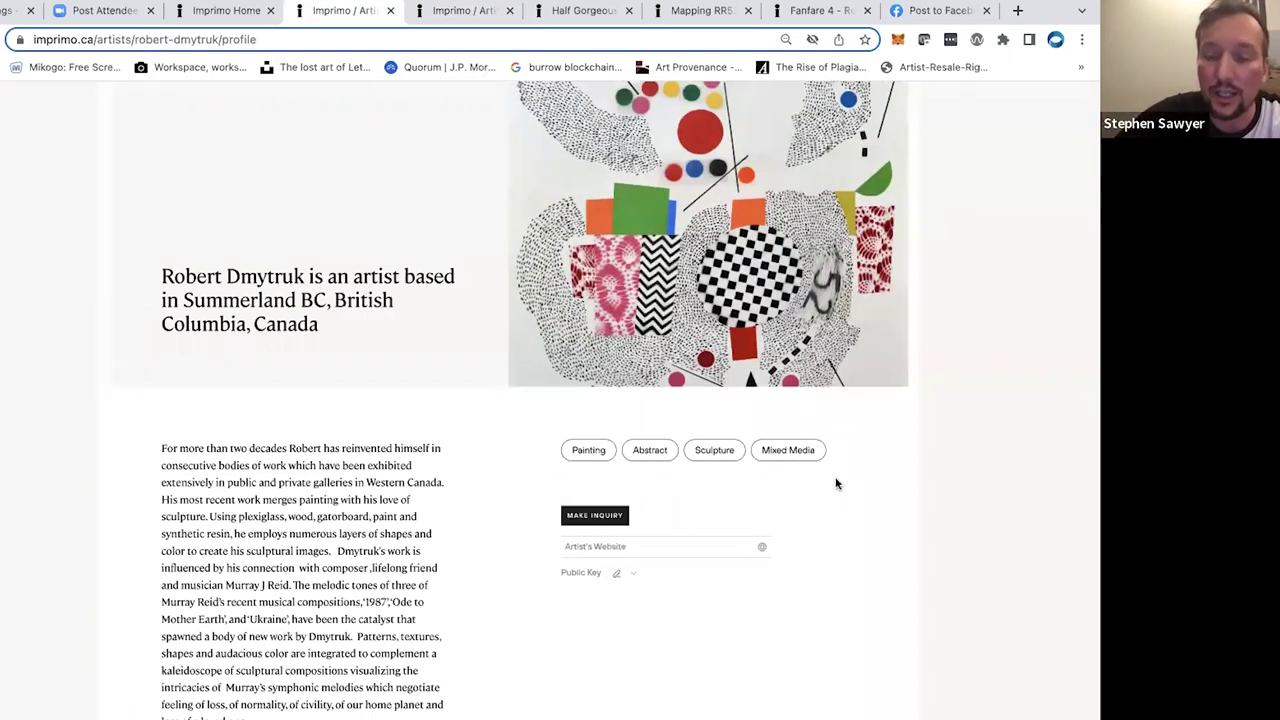
scroll(836, 484, "up", 1)
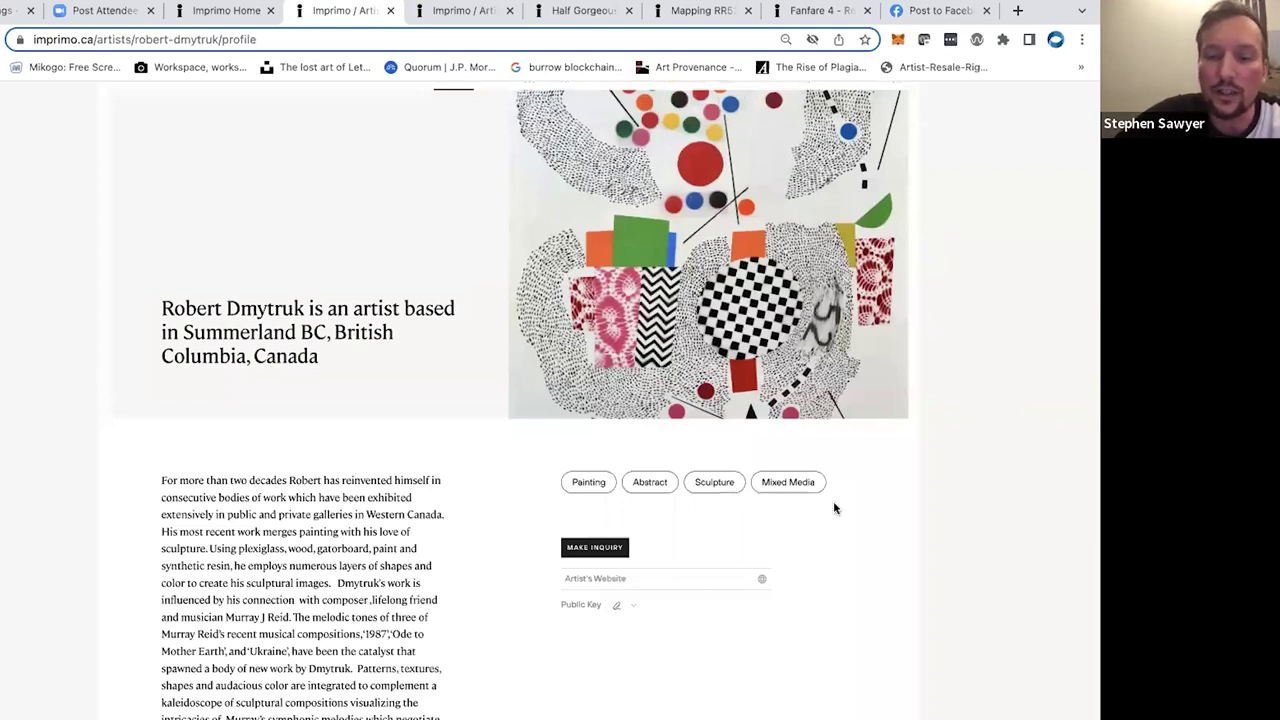
scroll(833, 501, "up", 5)
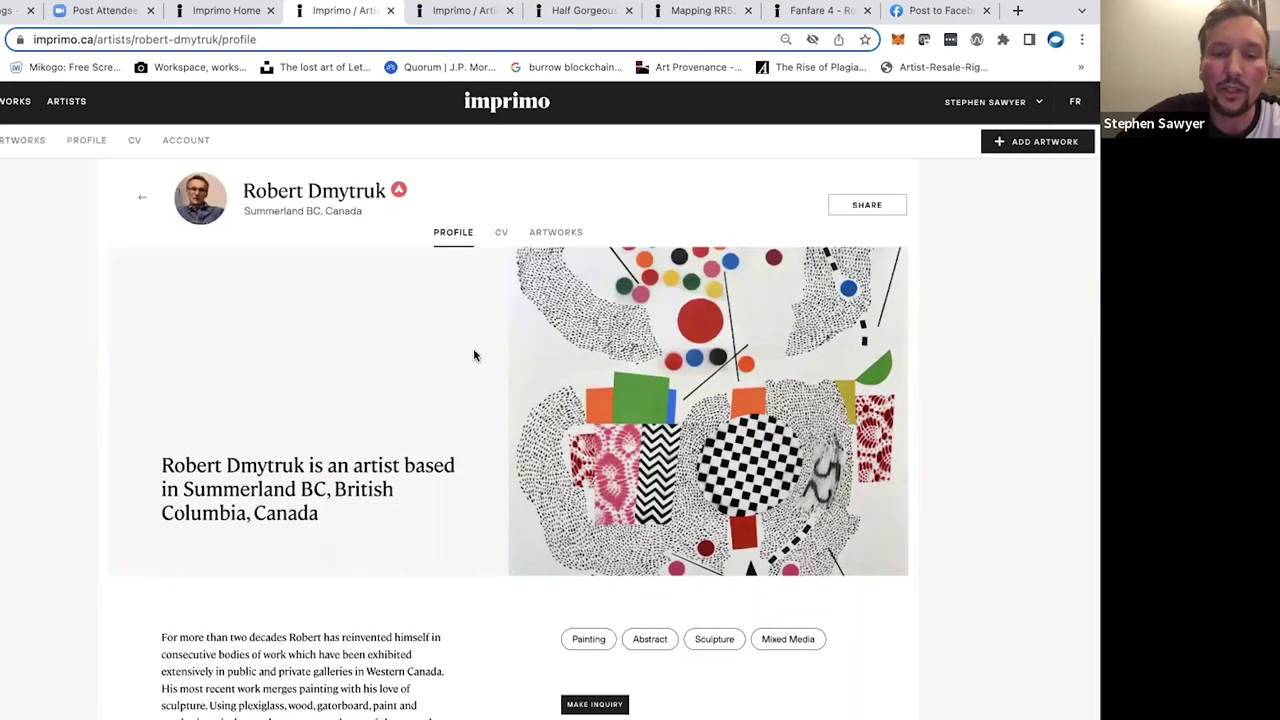
Open the inquiry form on the Summerland BC artist's profile to view its fields, and close it without sending
scroll(628, 438, "down", 2)
scroll(851, 443, "down", 3)
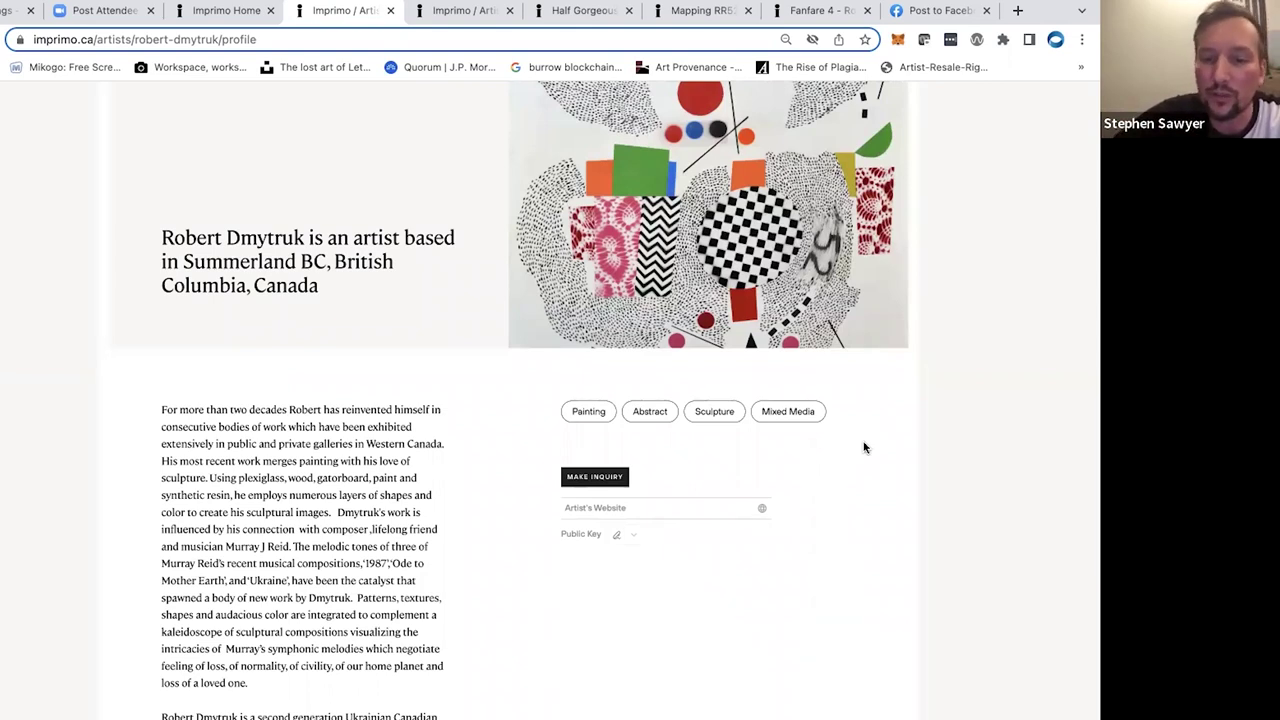
scroll(866, 446, "down", 2)
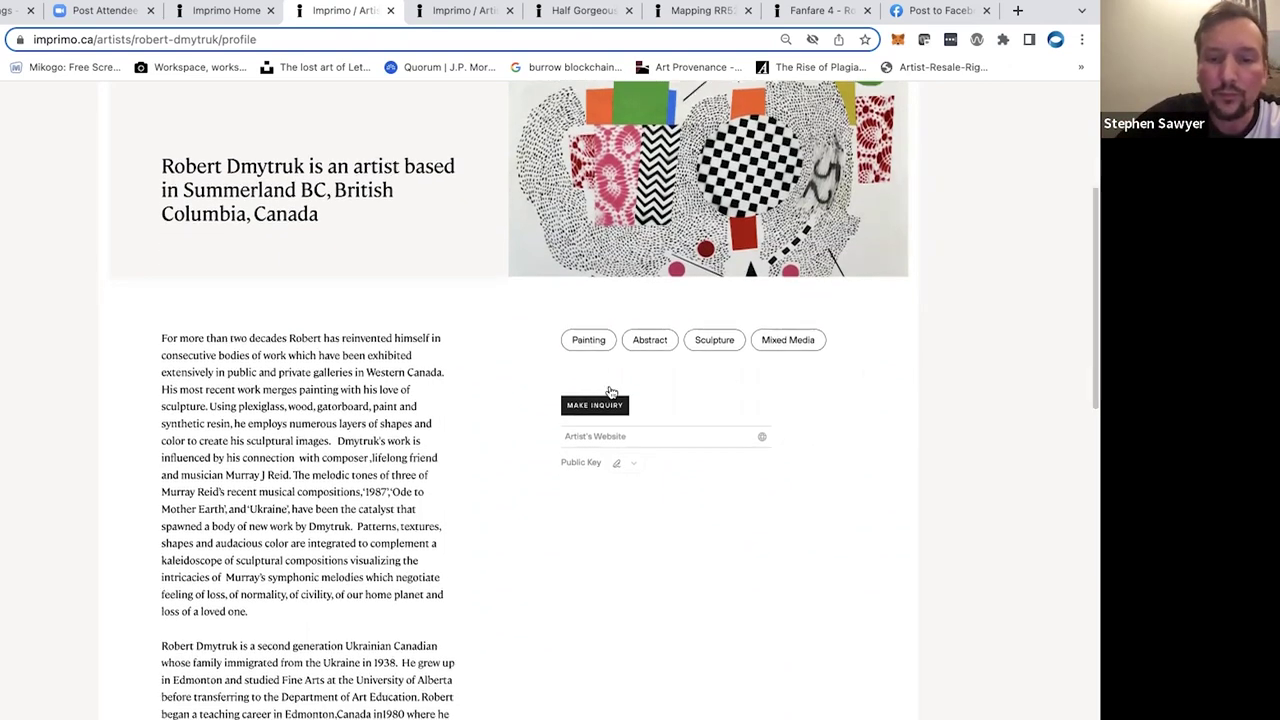
left_click(603, 407)
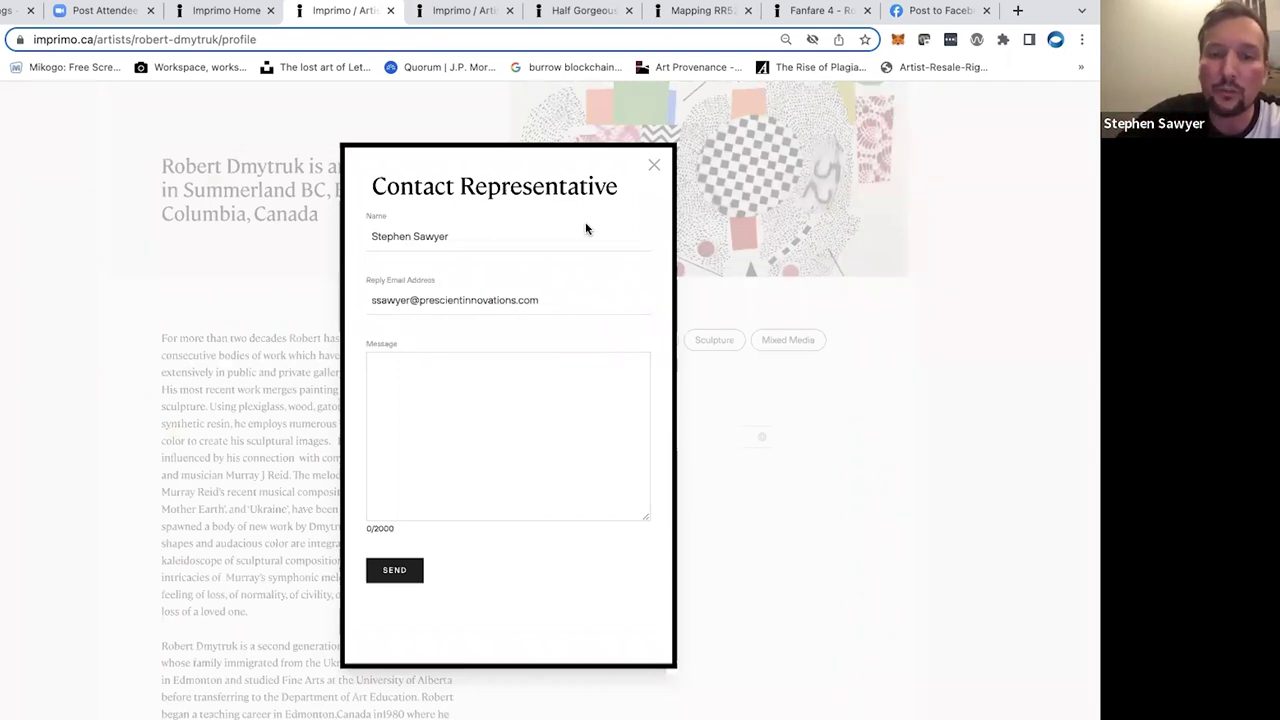
left_click(655, 167)
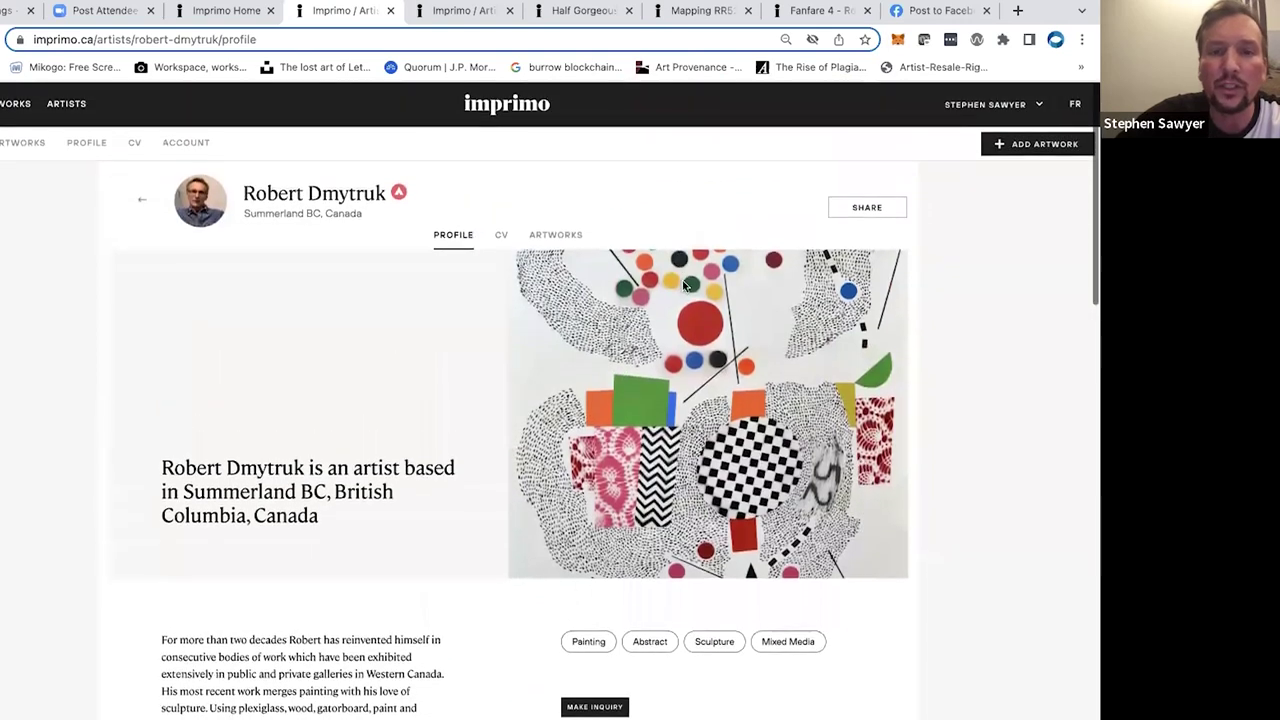
Open the Contact Details section of the account's own profile settings from the welcome page
left_click(220, 10)
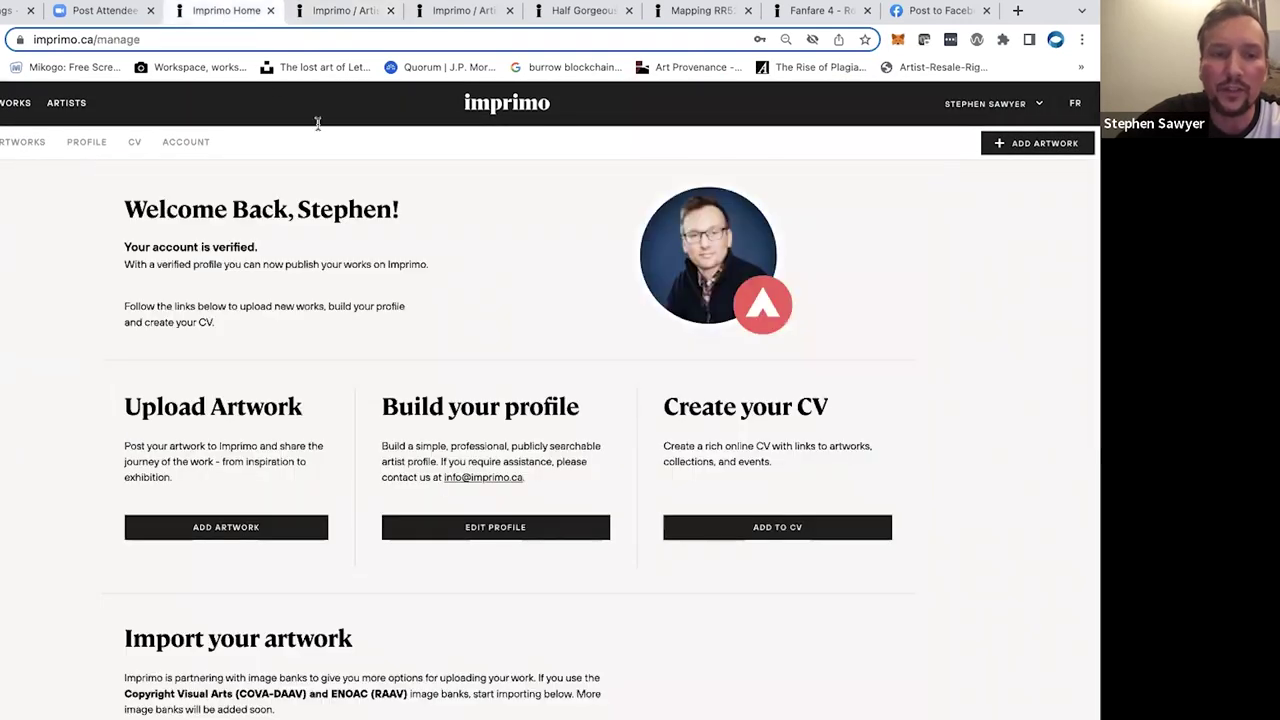
left_click(86, 142)
left_click(424, 220)
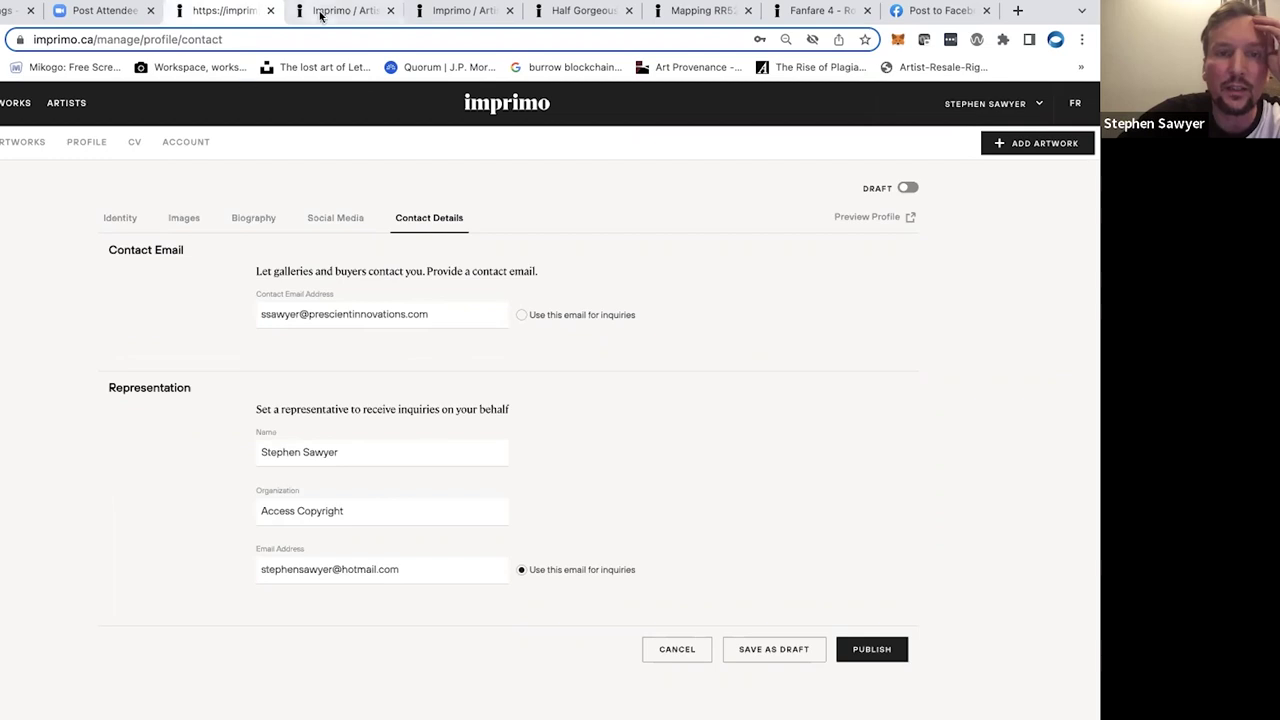
Examine the inquiry, artist's website and public key entries on the Summerland BC artist's public profile
key("ctrl+Tab")
scroll(600, 580, "down", 2)
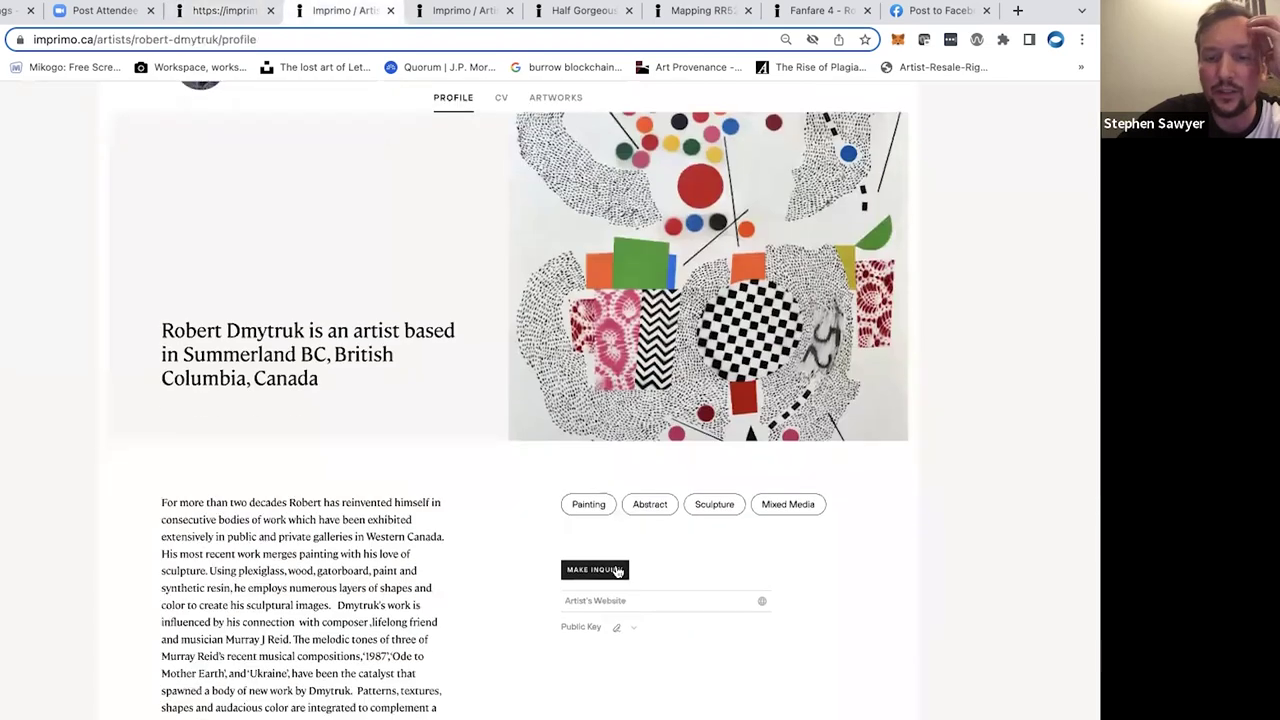
scroll(612, 565, "down", 2)
scroll(609, 520, "down", 2)
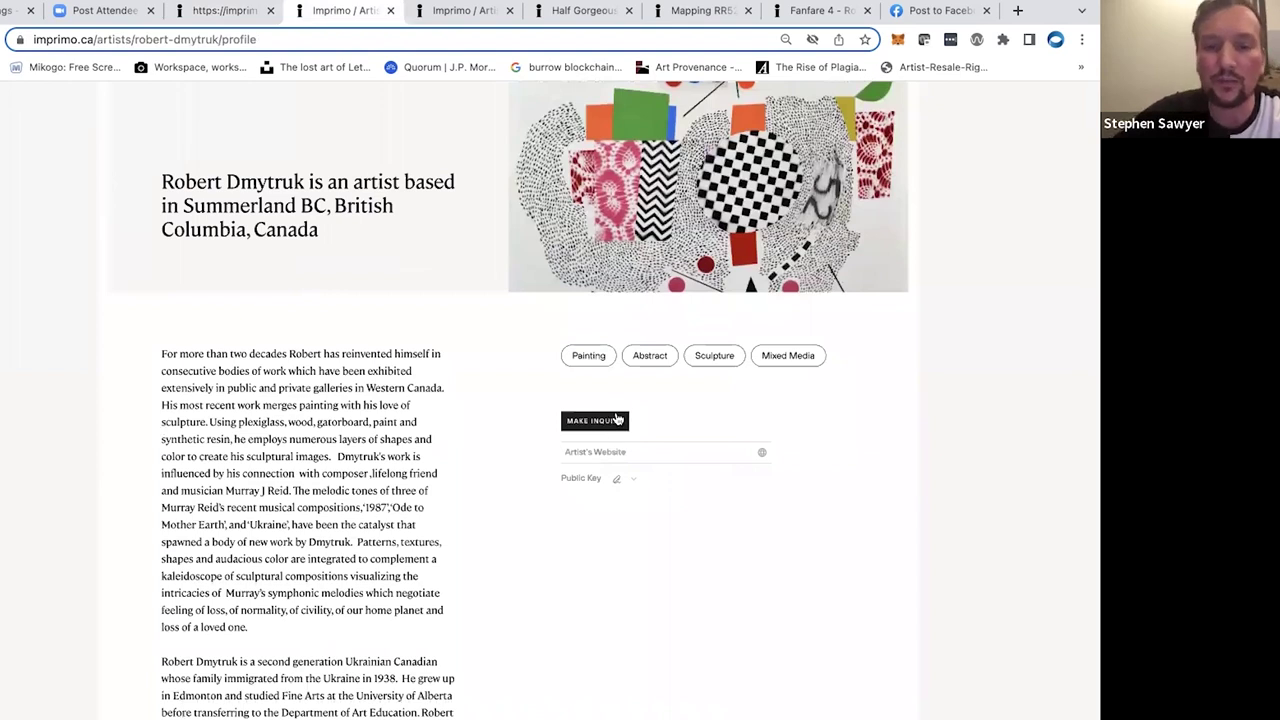
scroll(780, 520, "down", 1)
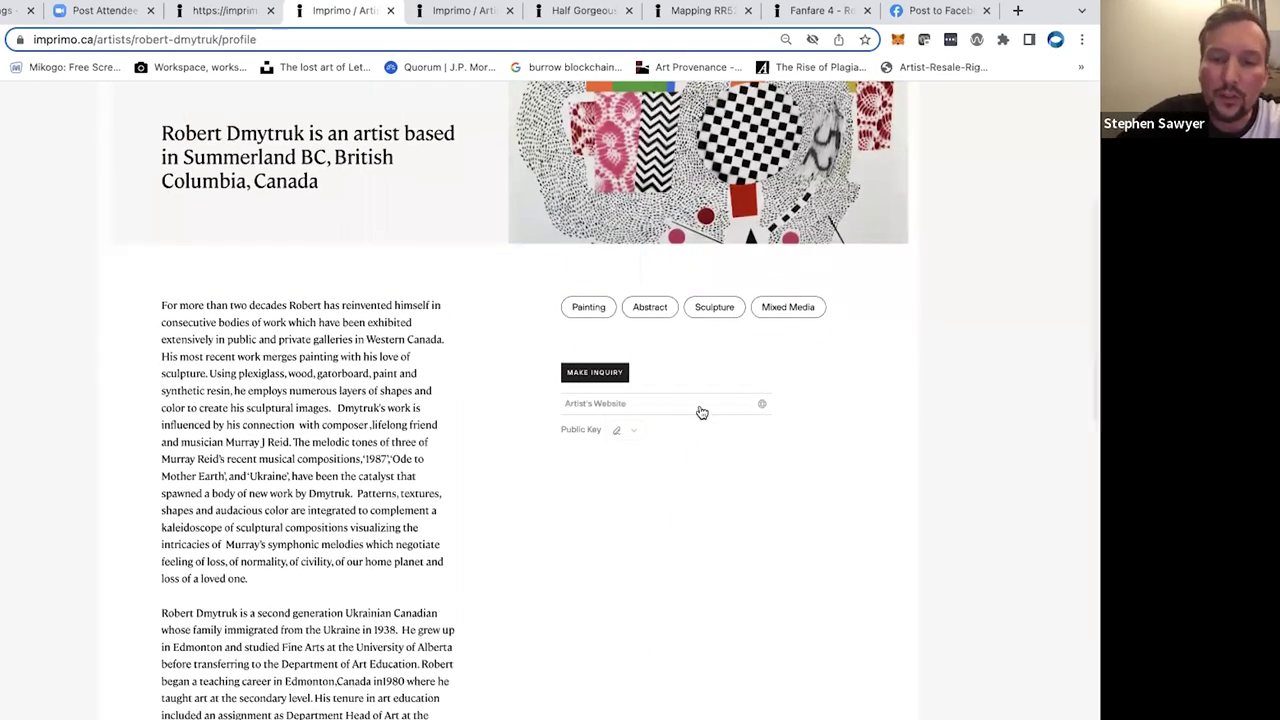
scroll(726, 503, "down", 2)
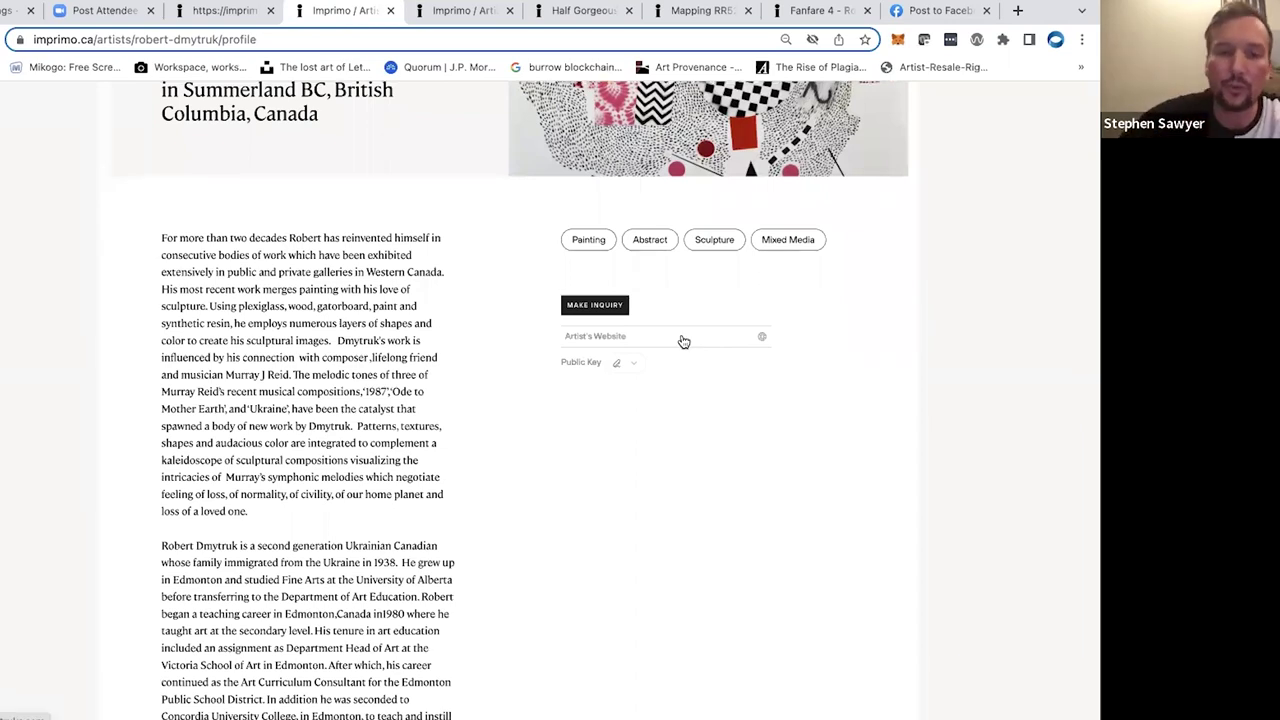
scroll(683, 342, "up", 3)
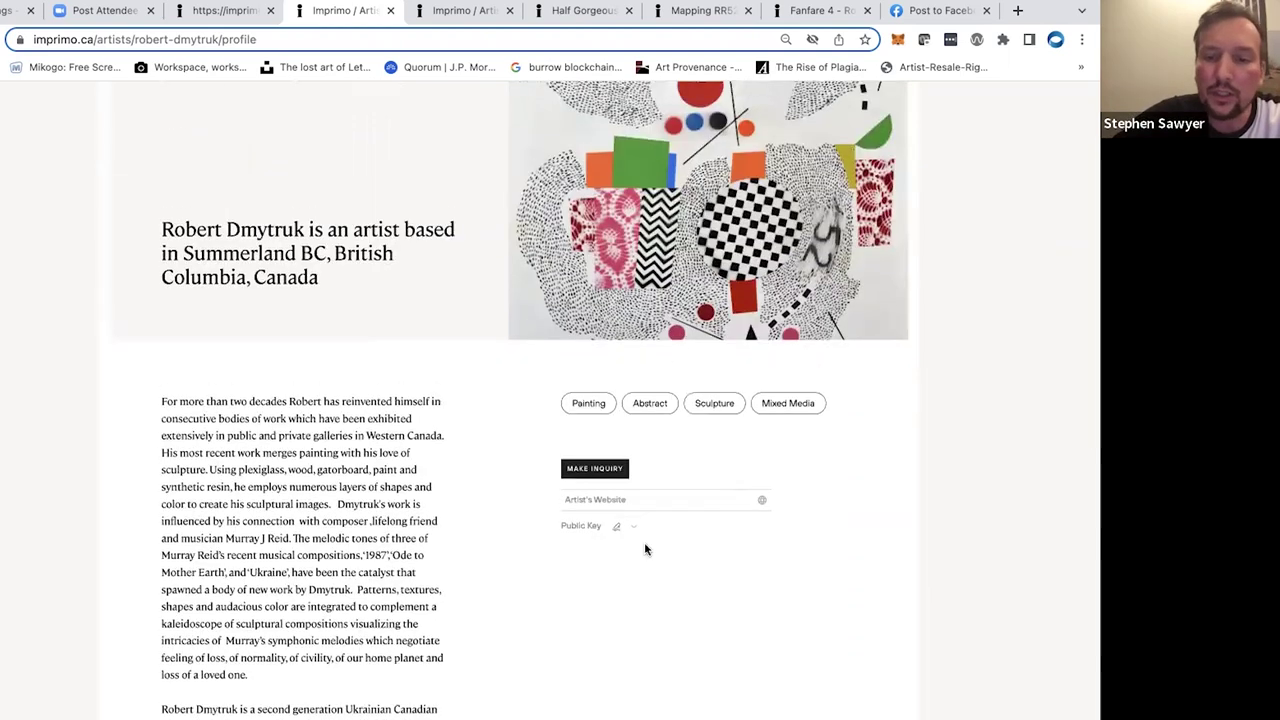
scroll(667, 518, "down", 1)
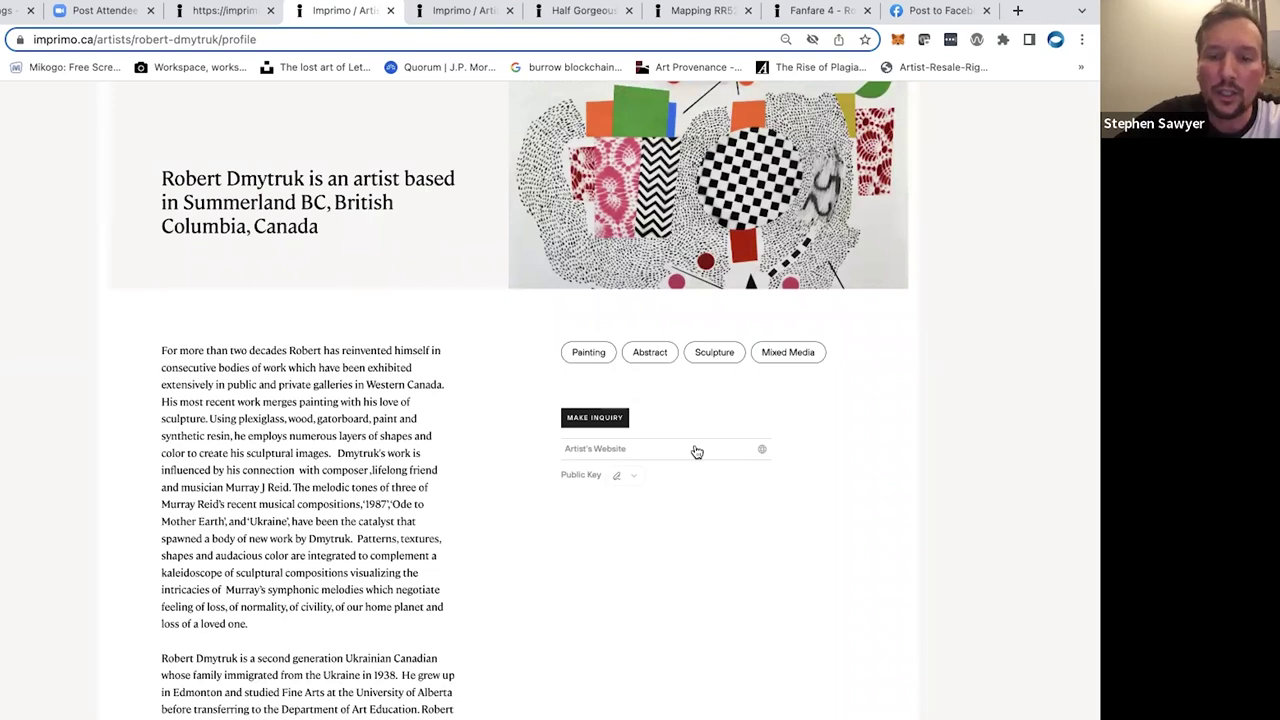
scroll(706, 455, "up", 2)
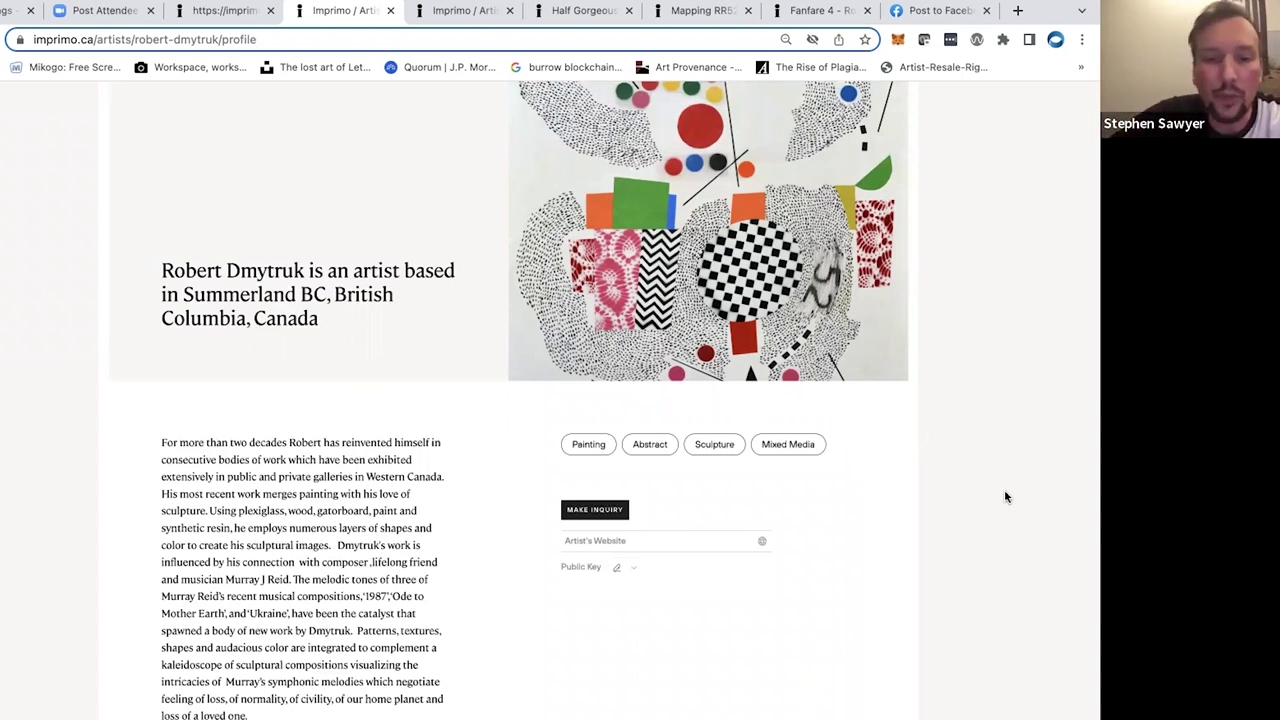
scroll(1004, 489, "up", 3)
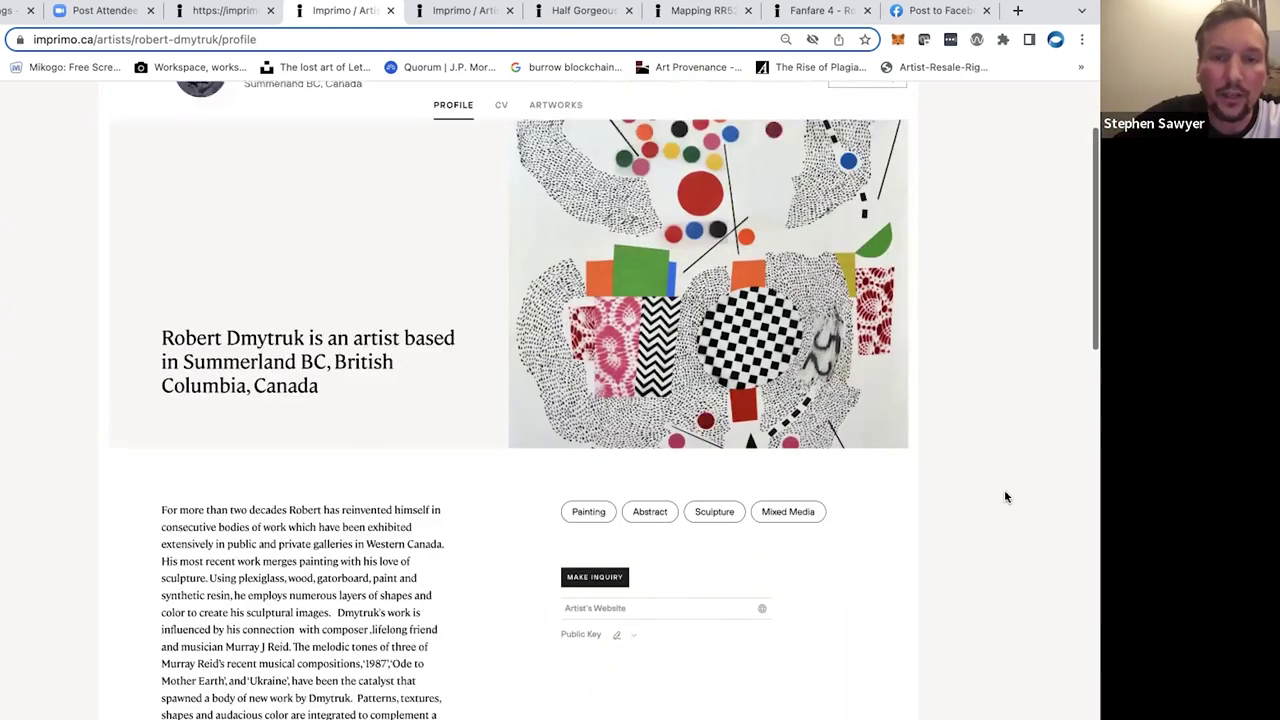
Open the amiskwaciy beaver hills artist's profile, view its sharing options, and close them without sharing
left_click(465, 10)
scroll(499, 340, "down", 1)
scroll(499, 340, "up", 3)
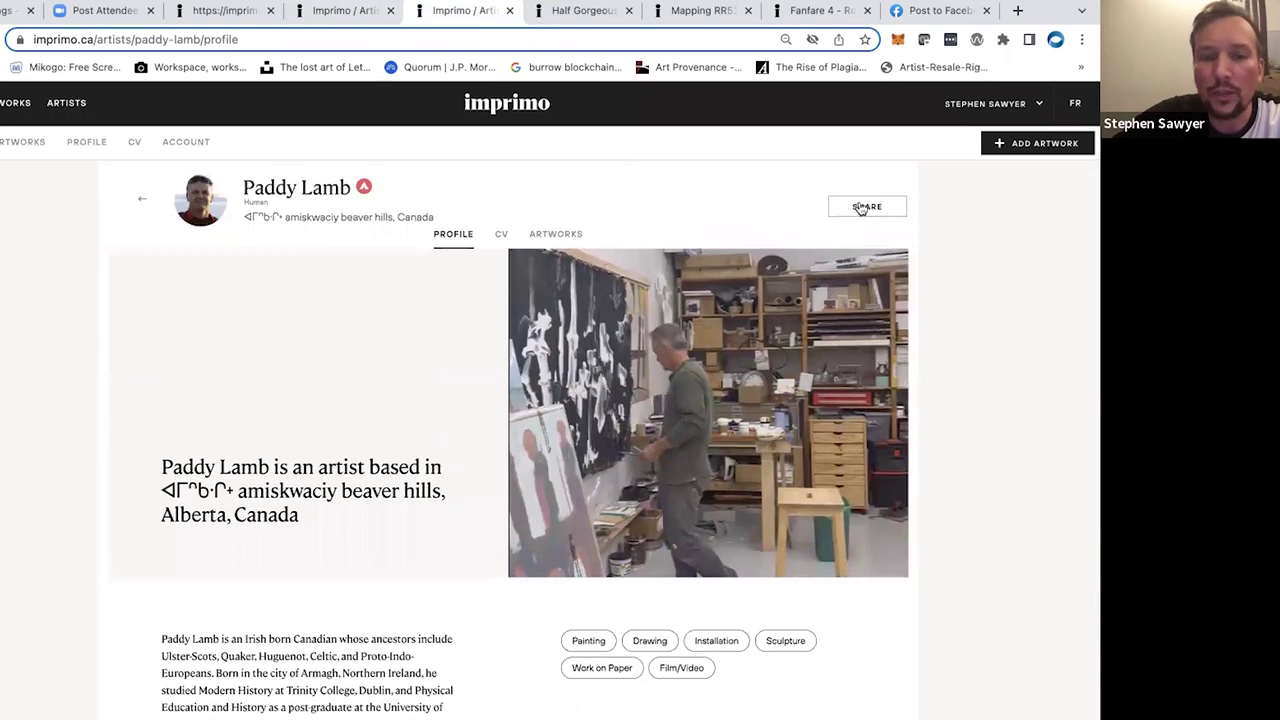
left_click(862, 207)
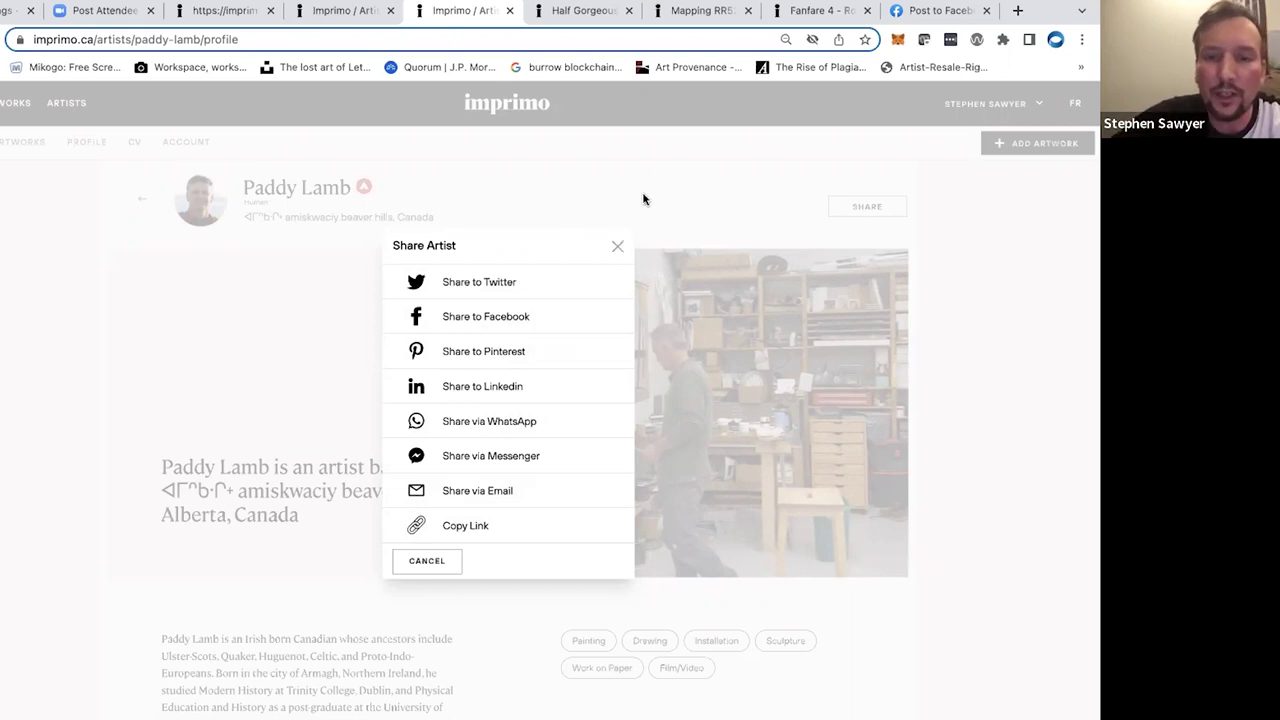
left_click(616, 247)
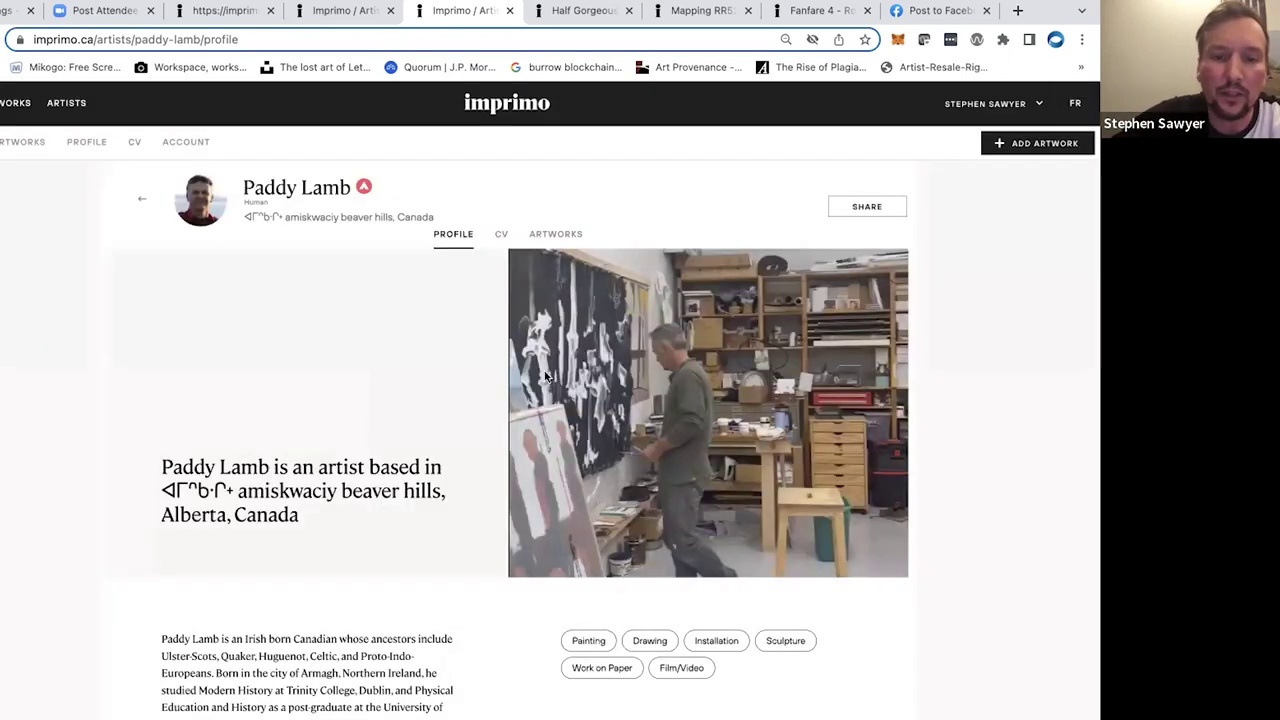
scroll(545, 375, "down", 3)
scroll(545, 375, "up", 3)
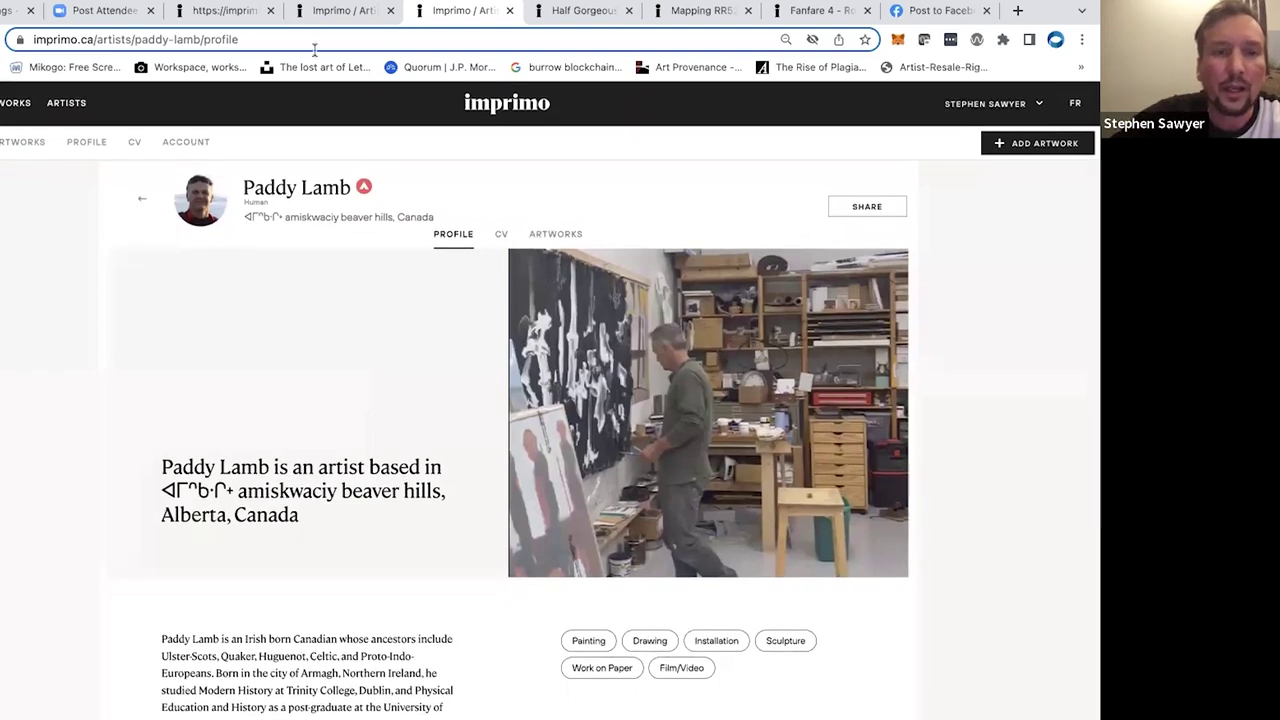
Return from the account's contact settings to its artwork management and look over the welcome page
left_click(232, 11)
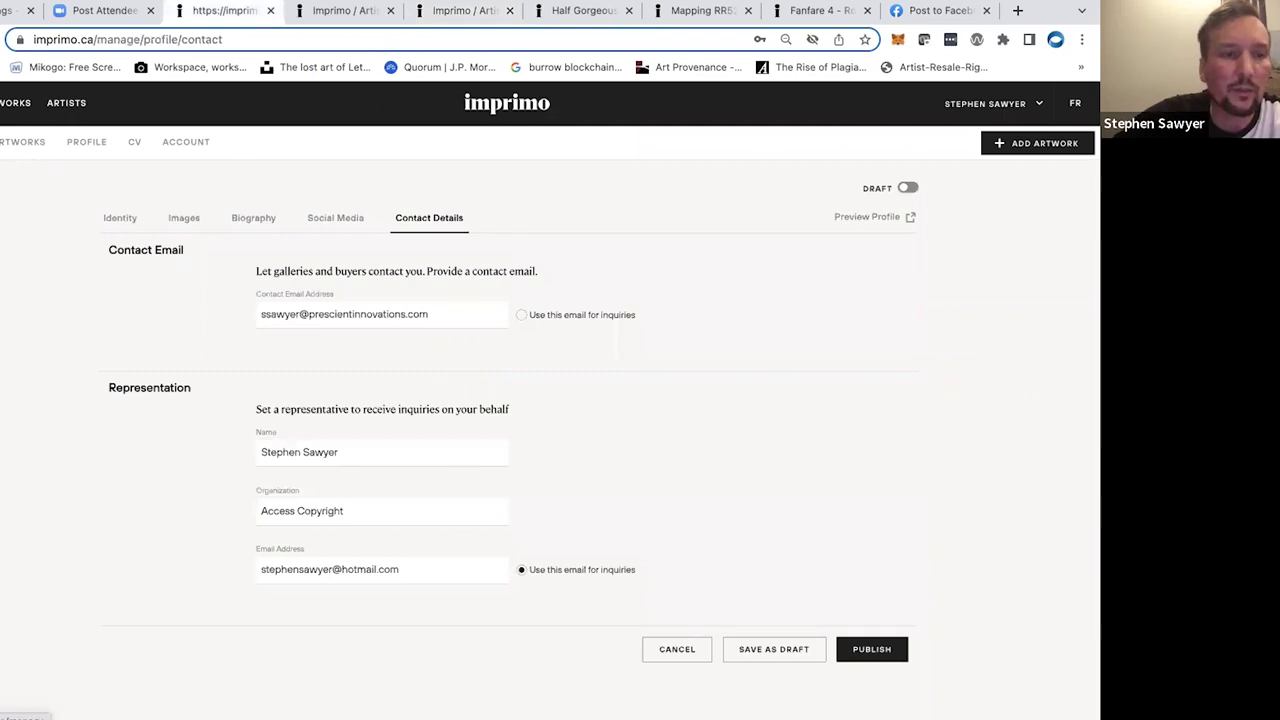
left_click(2, 142)
scroll(330, 345, "down", 1)
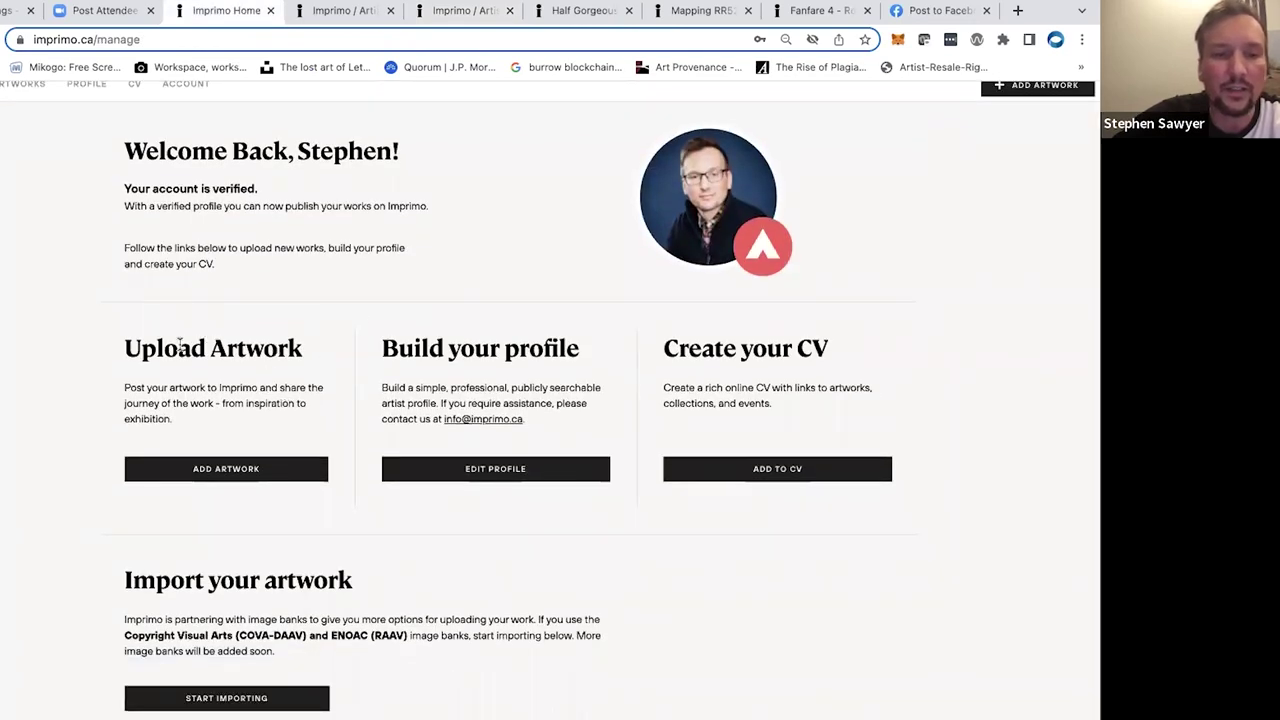
scroll(316, 365, "up", 1)
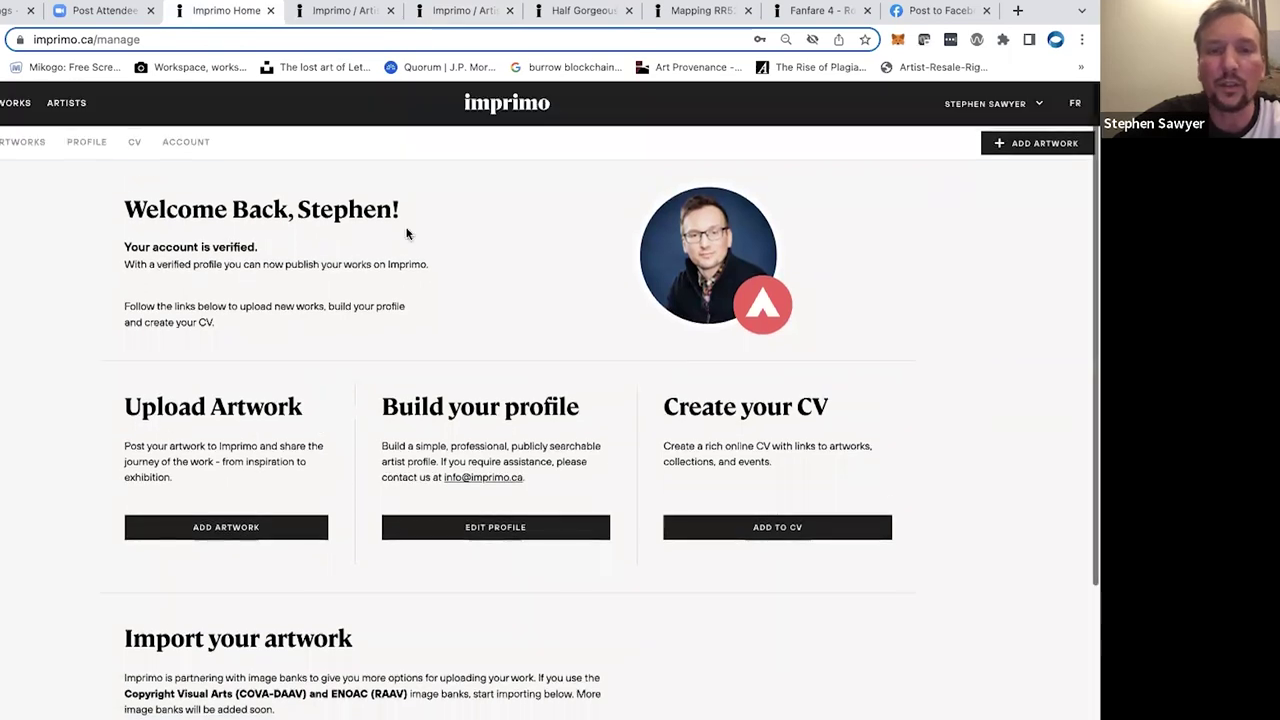
Open the artwork page for Half Gorgeous, Half Absurd, Half Imagined and view its header
left_click(548, 16)
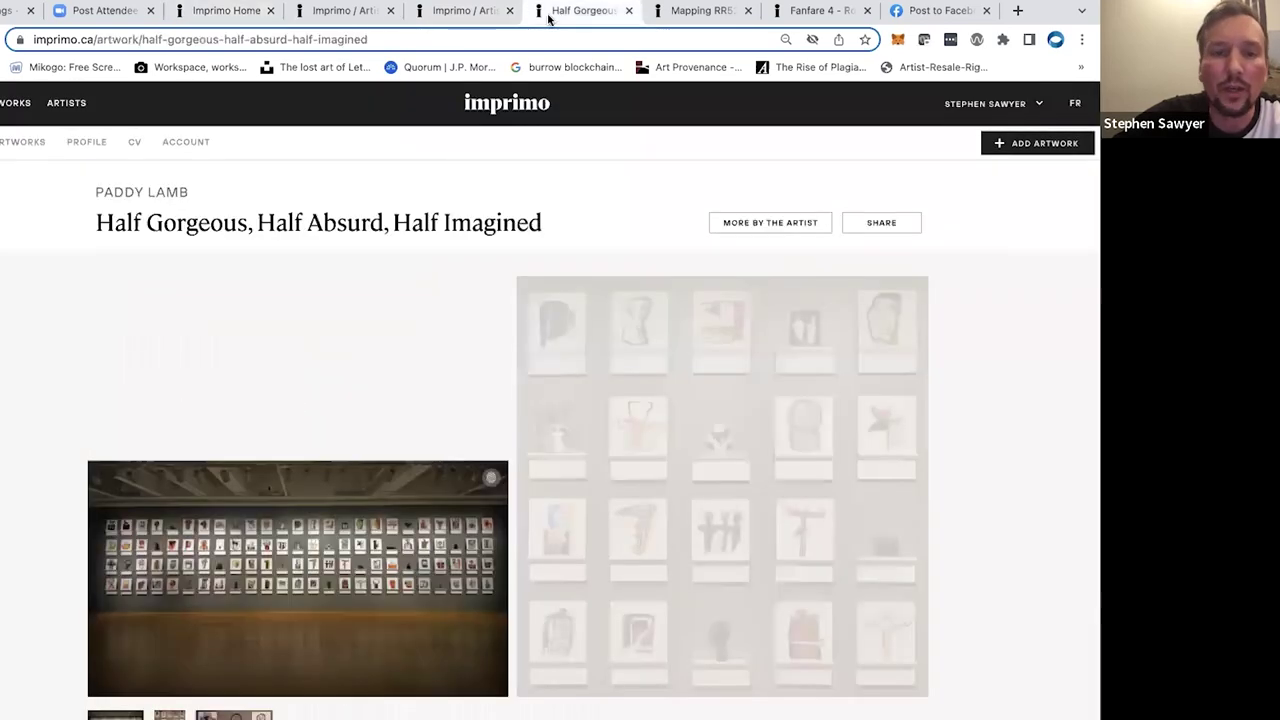
left_click(471, 12)
left_click(577, 11)
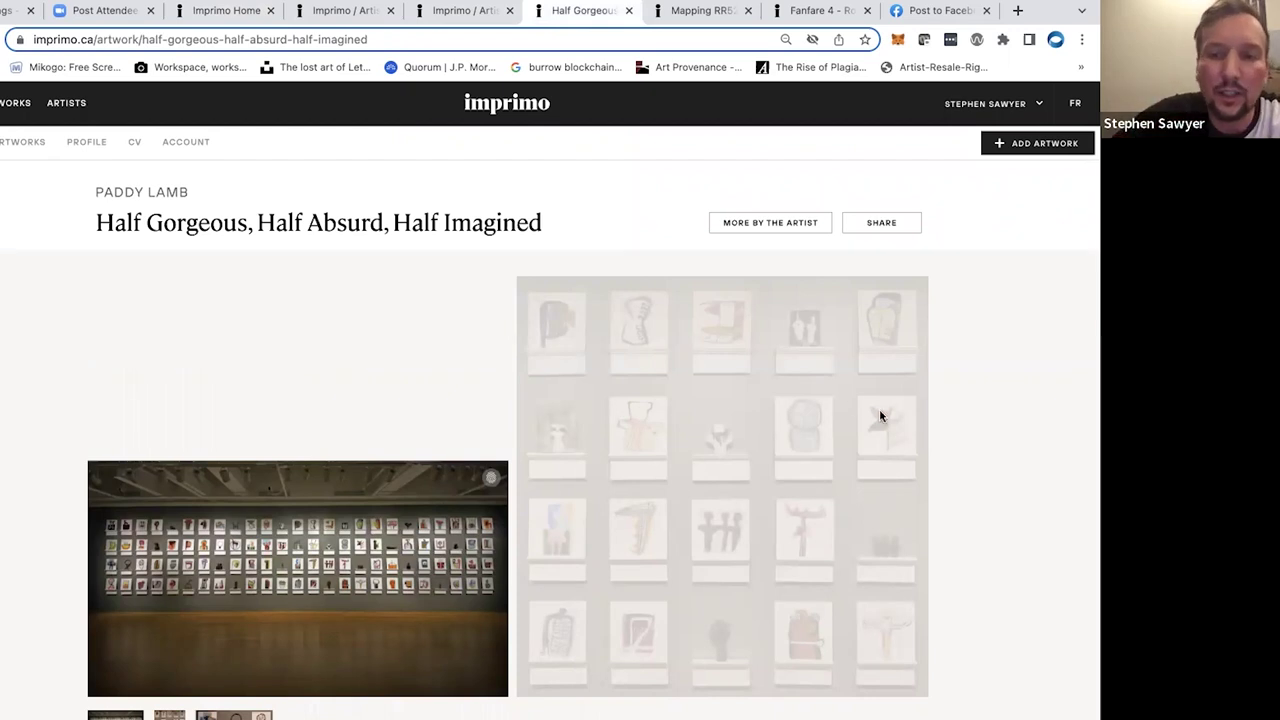
scroll(984, 453, "down", 2)
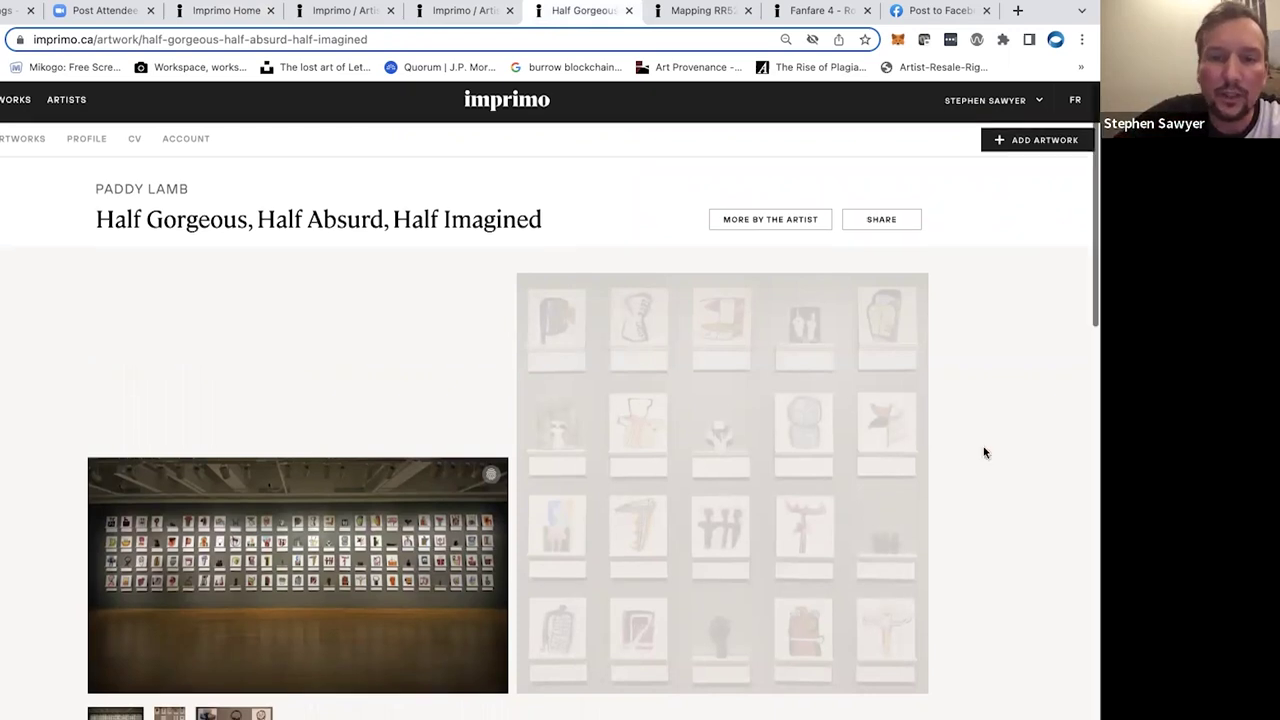
scroll(984, 453, "up", 2)
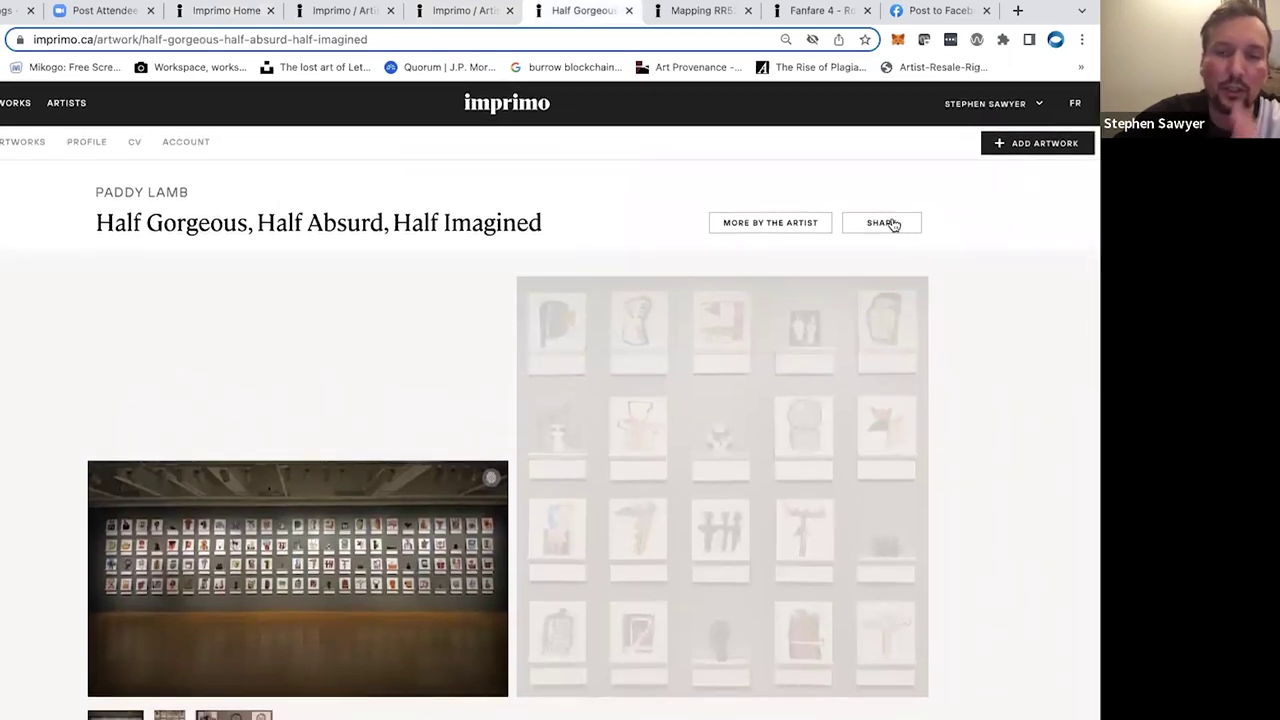
View the artwork's sharing options and the prepared Facebook post for Fanfare 4, and return to the artwork page without posting
left_click(893, 224)
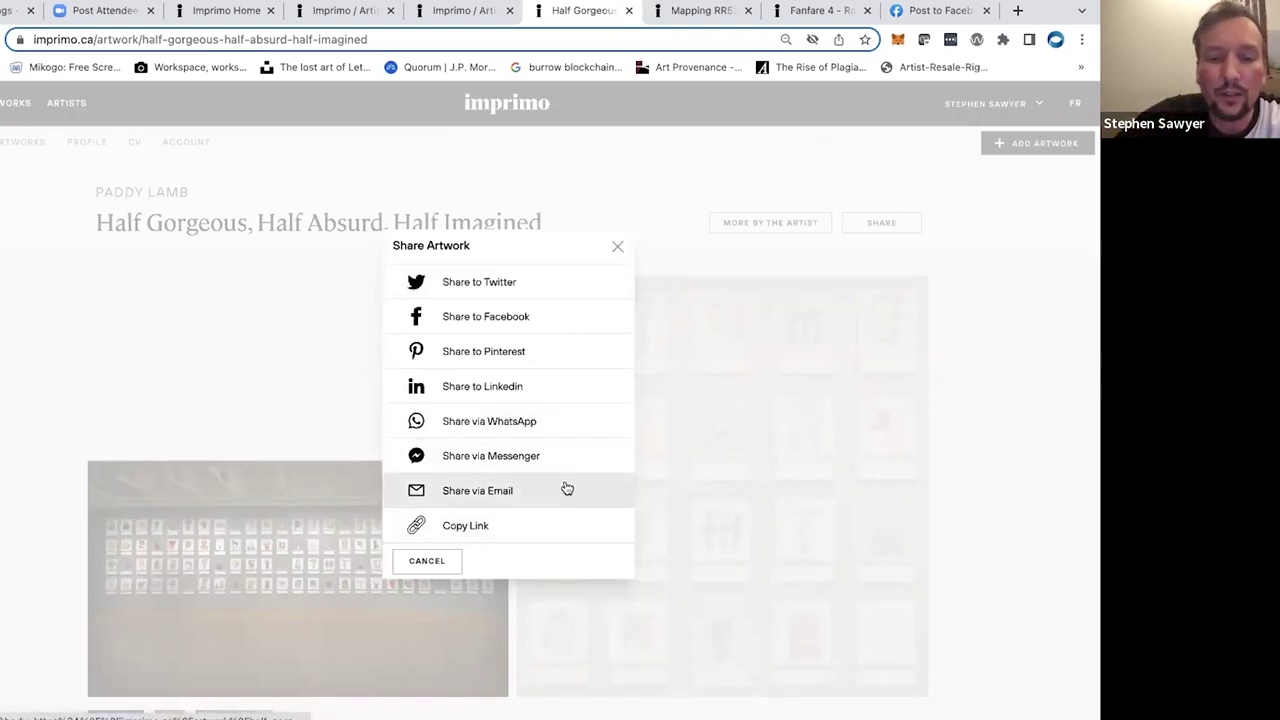
left_click(618, 247)
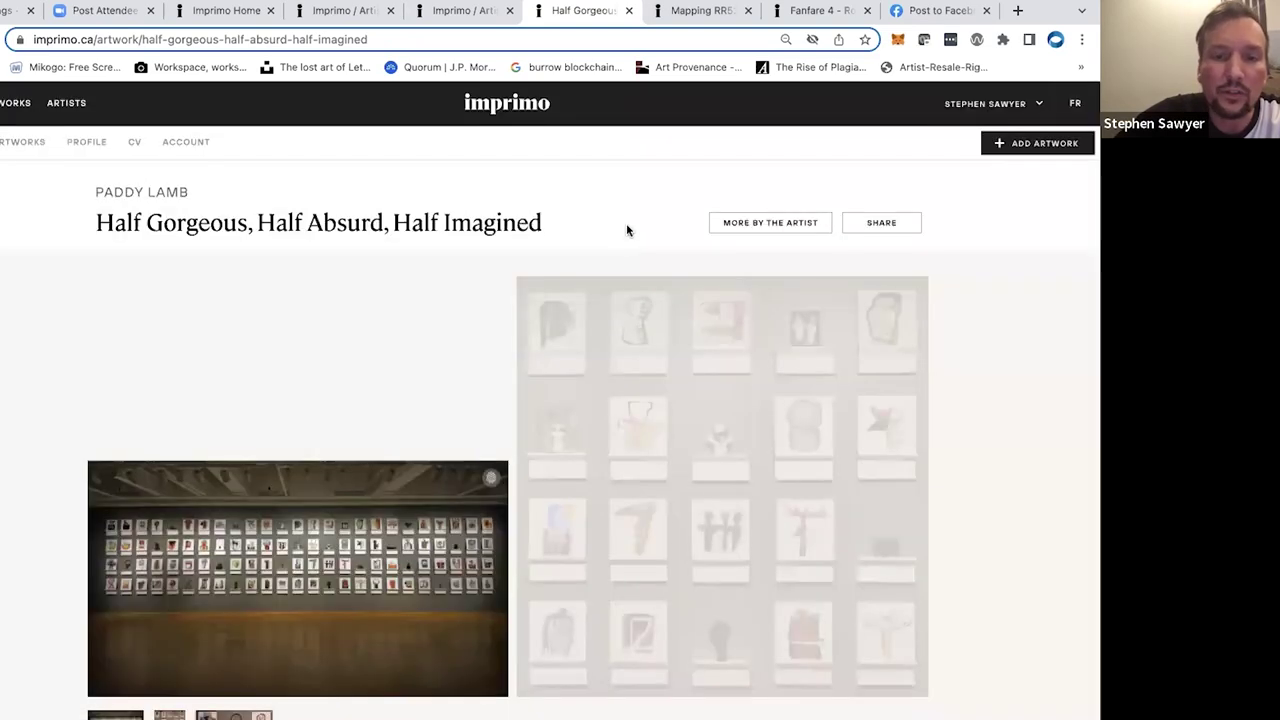
left_click(922, 12)
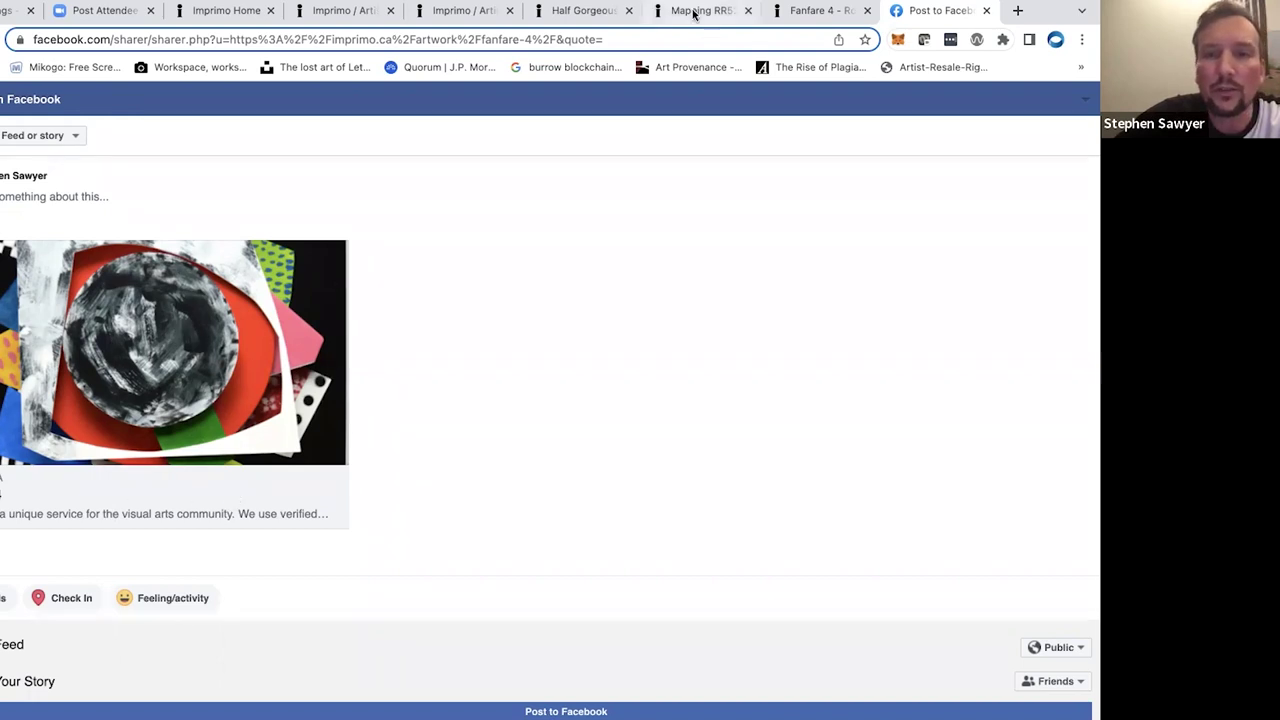
left_click(590, 11)
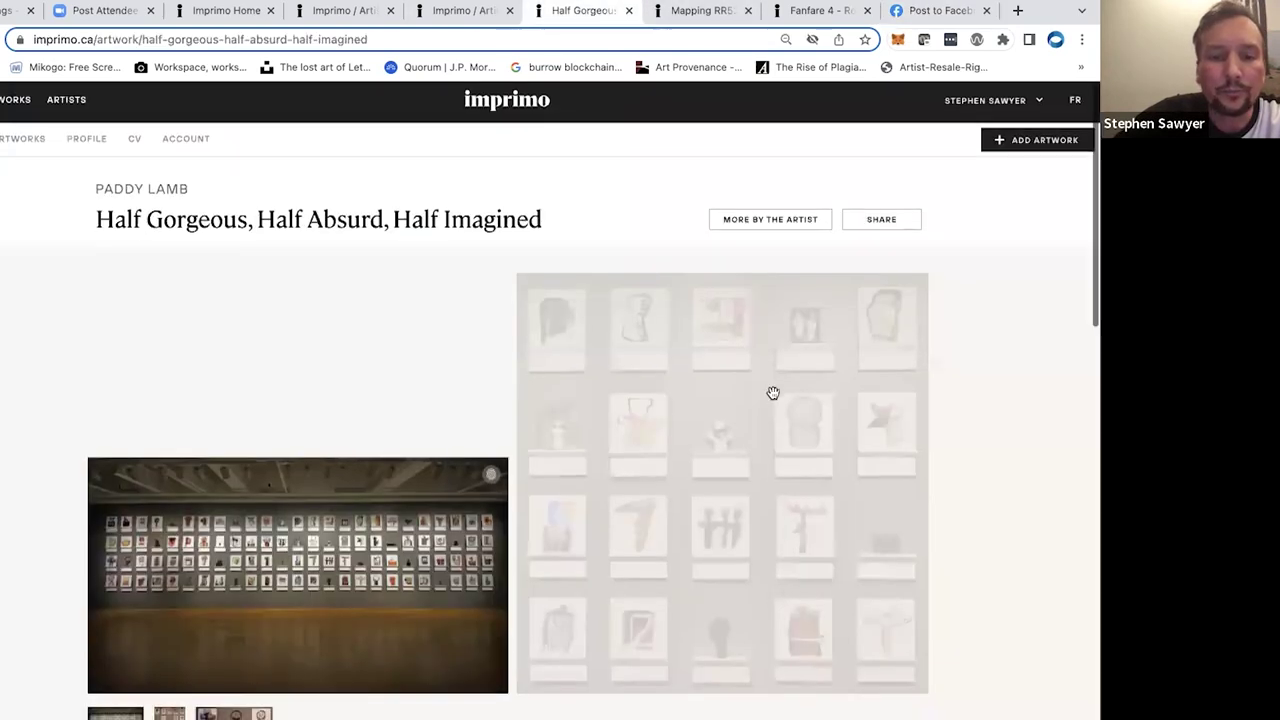
Examine the artwork's main image and gallery thumbnails, and reveal the blockchain registration details on the main image
scroll(773, 393, "down", 3)
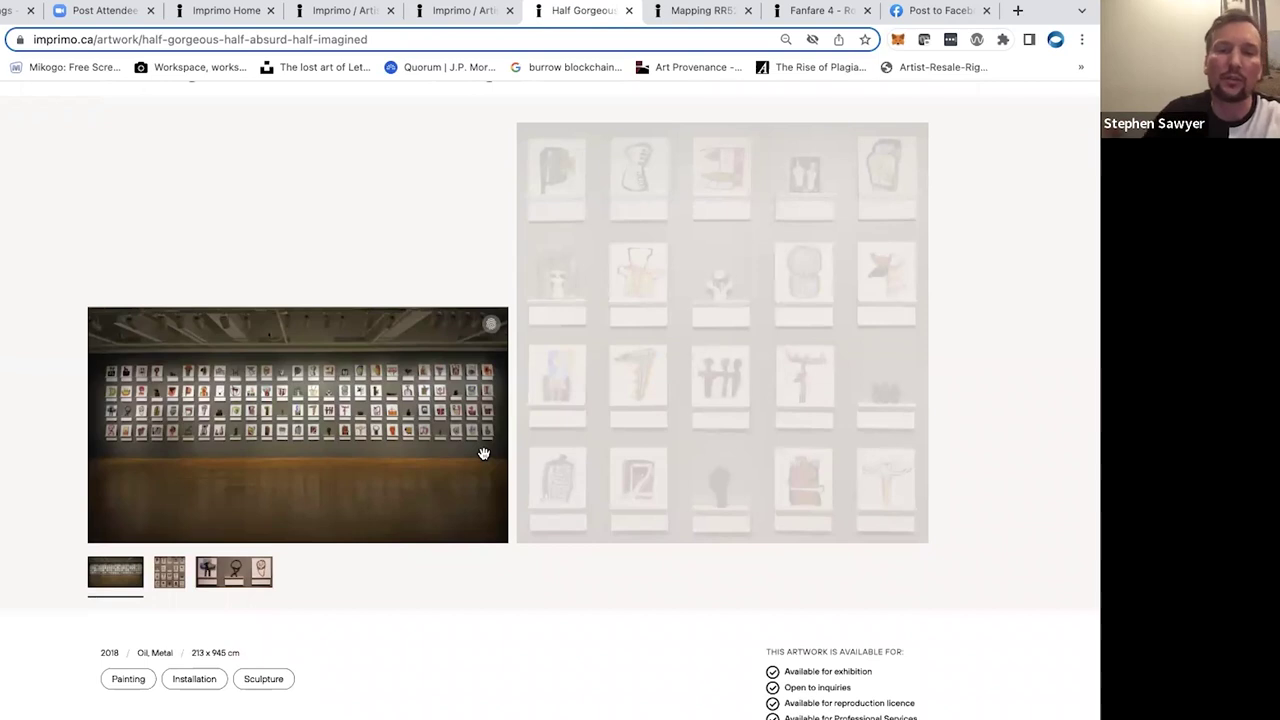
left_click_drag(483, 454, 564, 412)
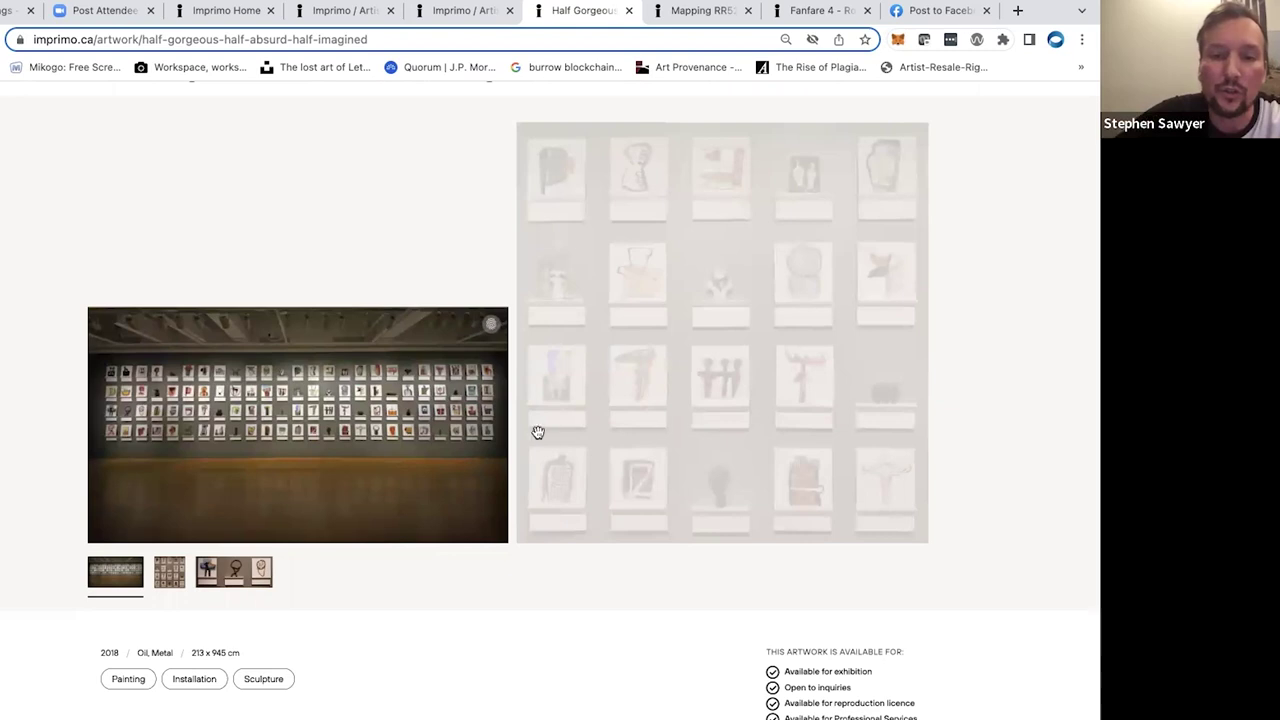
left_click_drag(538, 432, 500, 440)
left_click_drag(597, 463, 700, 463)
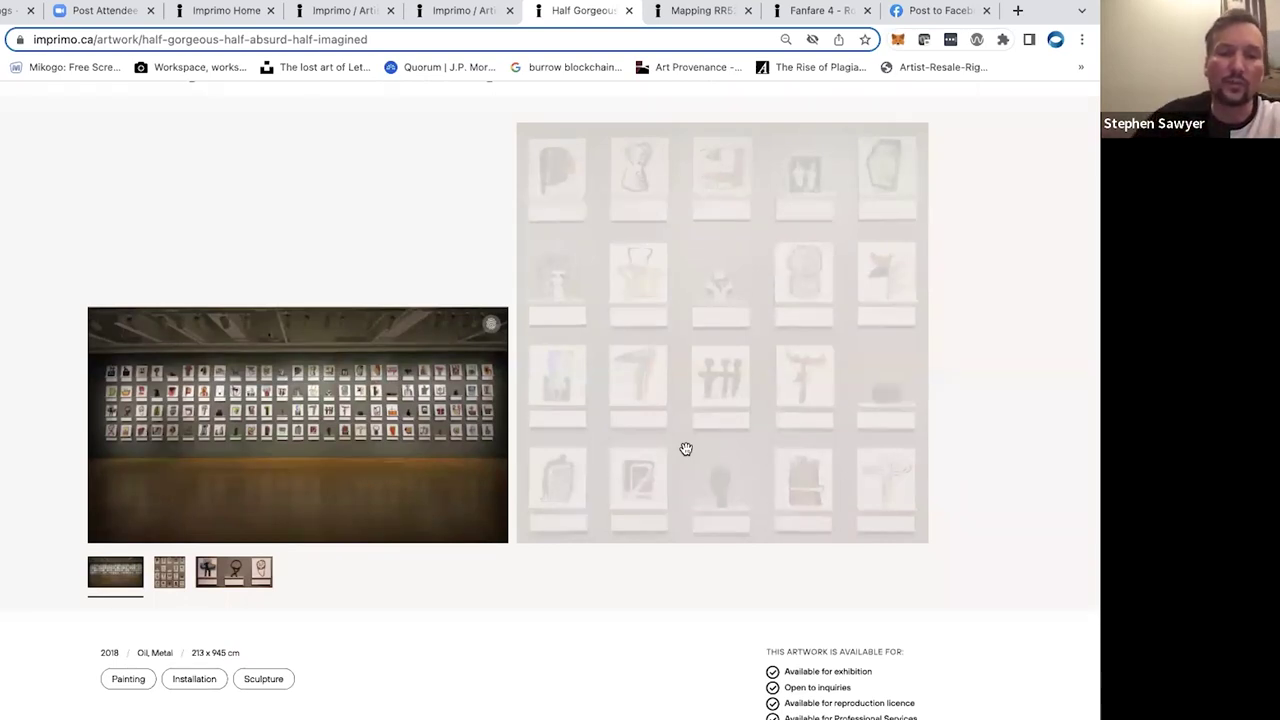
scroll(686, 448, "down", 1)
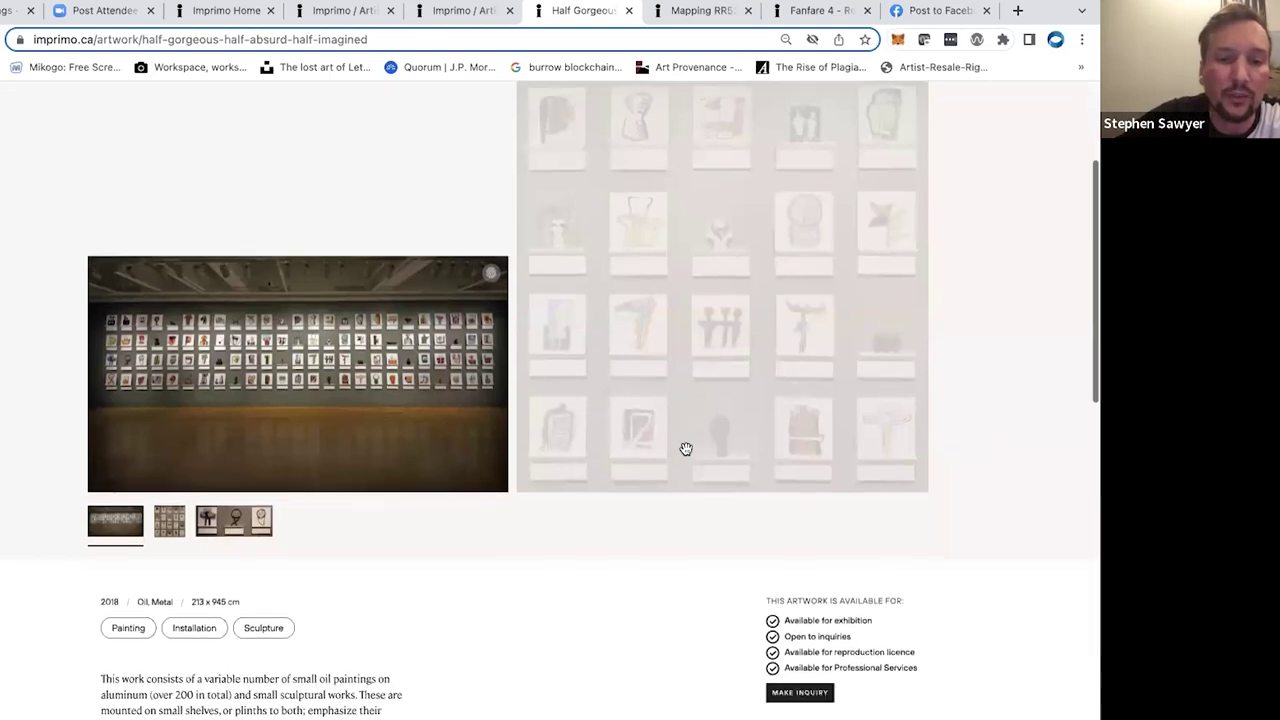
mouse_move(491, 251)
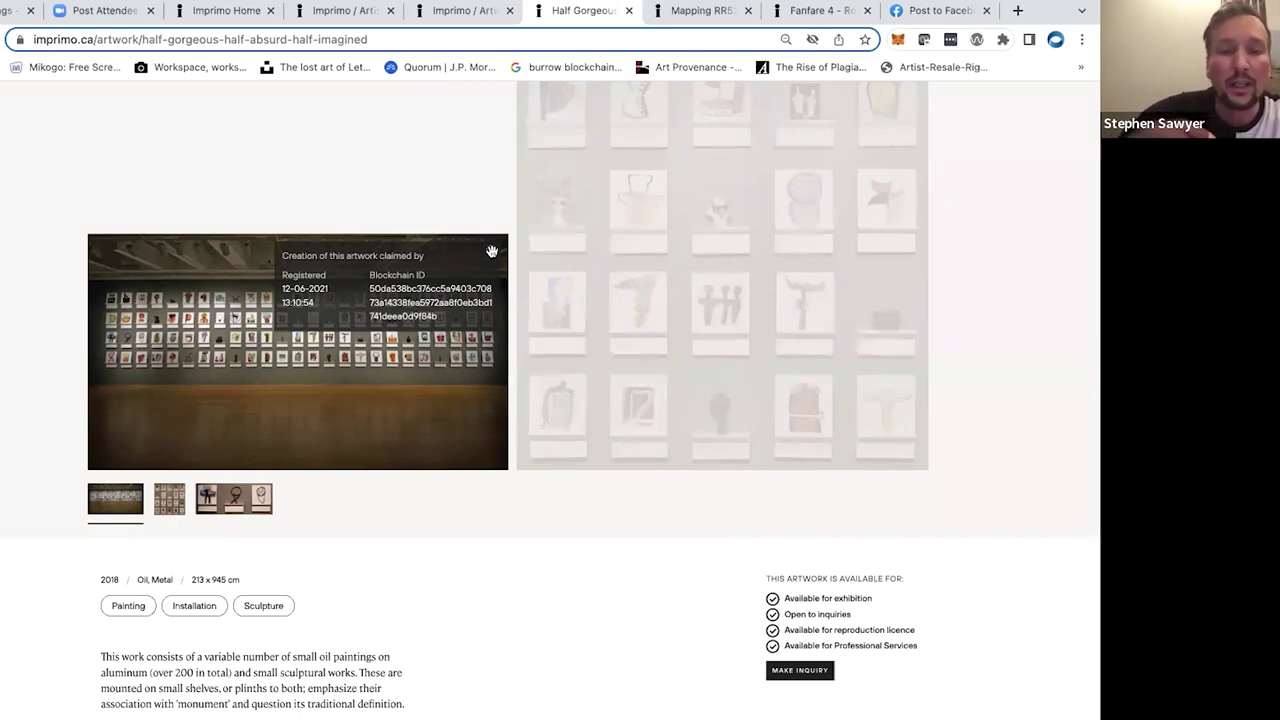
scroll(552, 540, "down", 2)
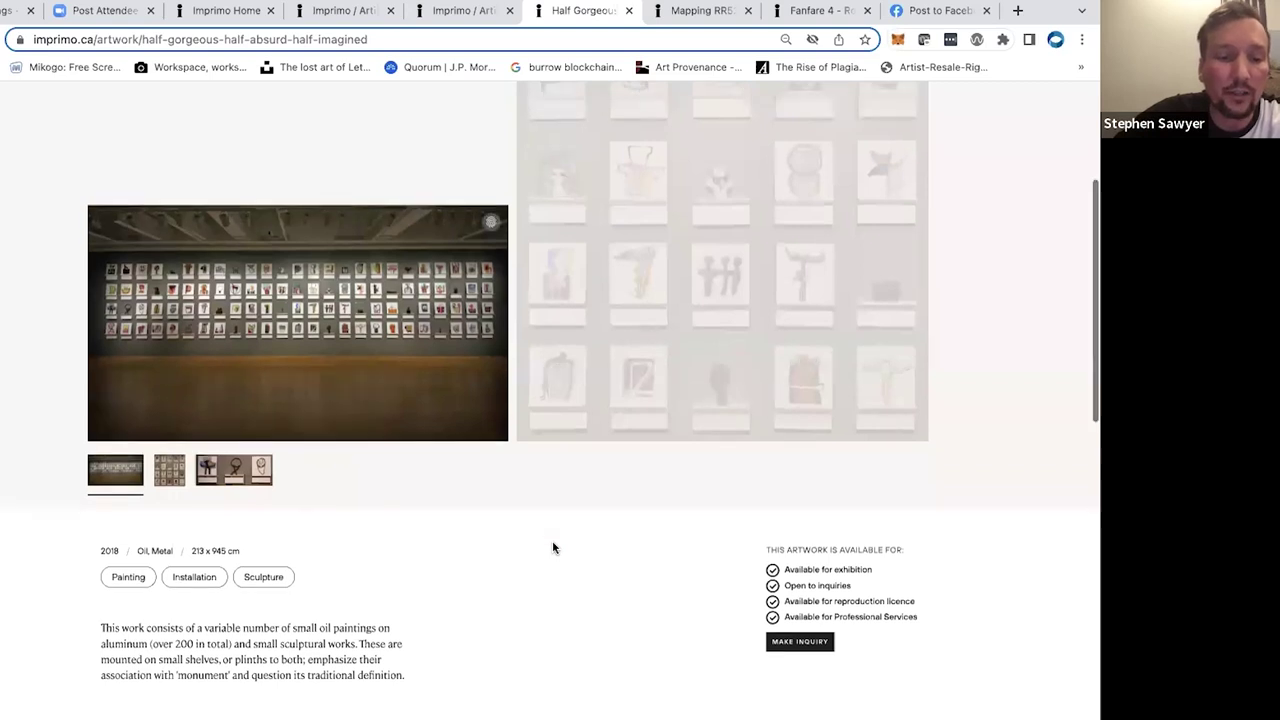
scroll(417, 507, "up", 3)
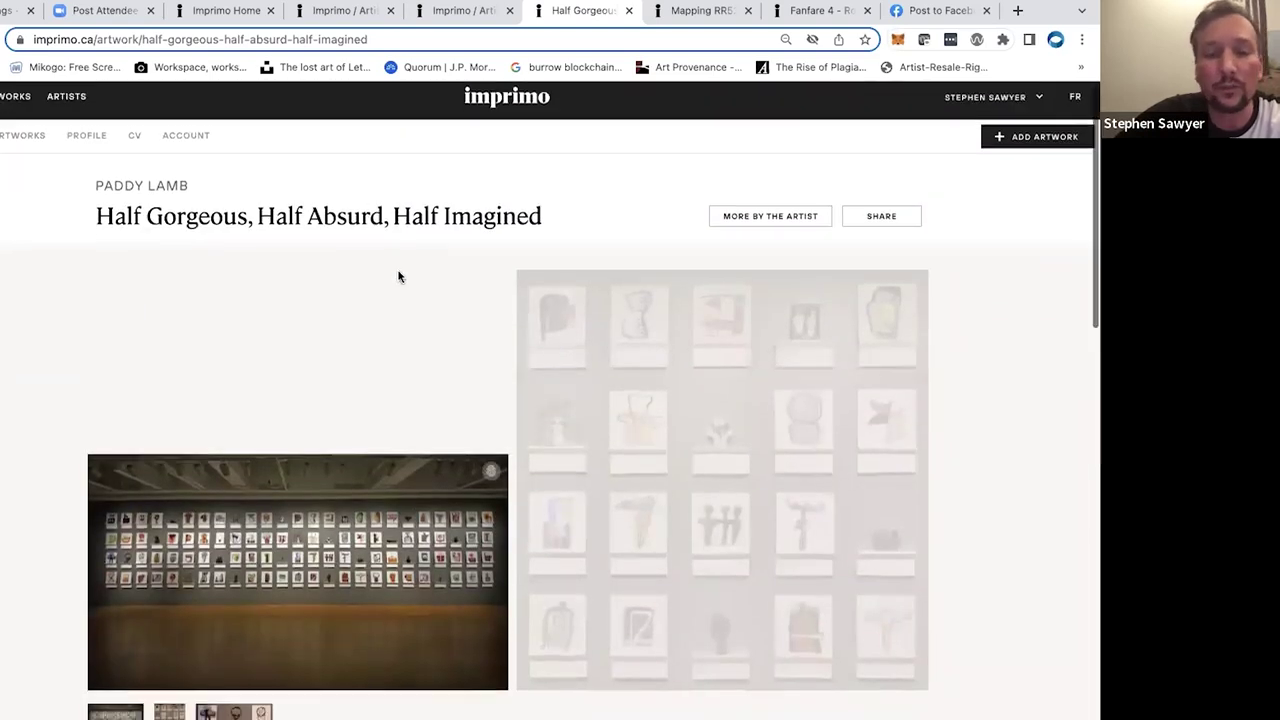
scroll(398, 276, "down", 5)
scroll(398, 276, "up", 2)
scroll(398, 276, "up", 1)
mouse_move(494, 228)
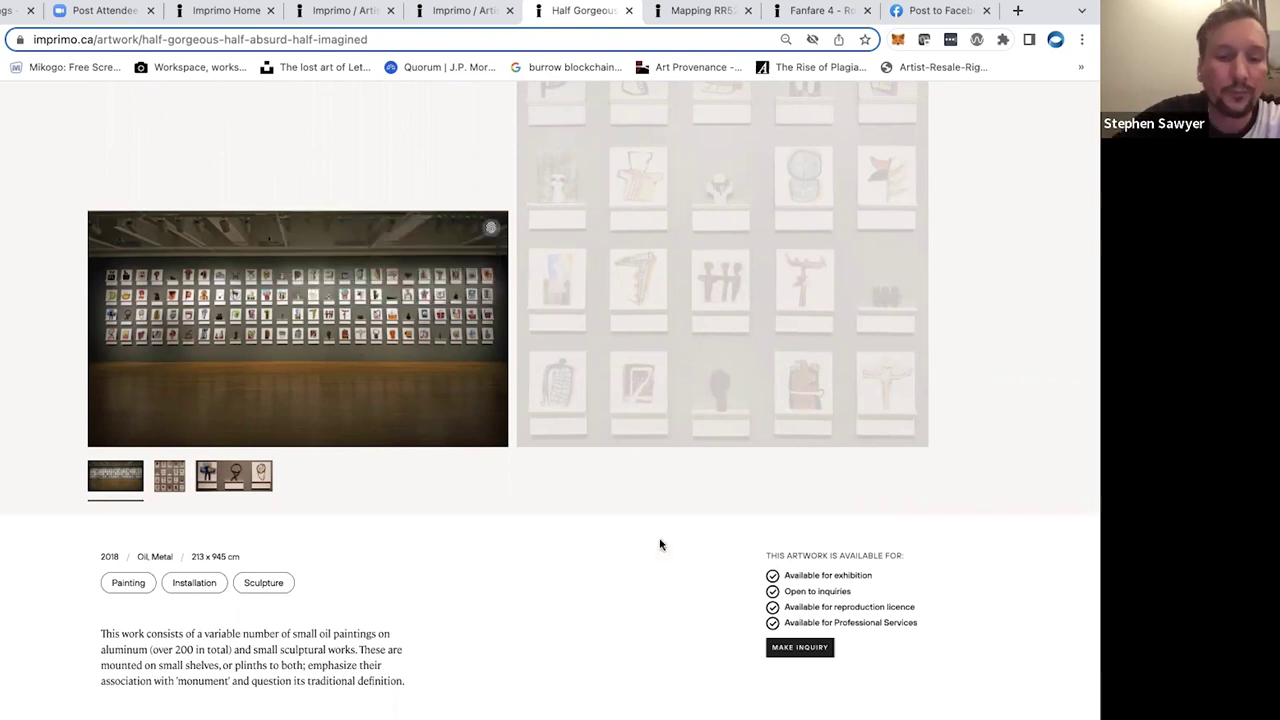
Review the artwork's date, materials, discipline tags, description and availability options beneath the images
scroll(660, 543, "down", 2)
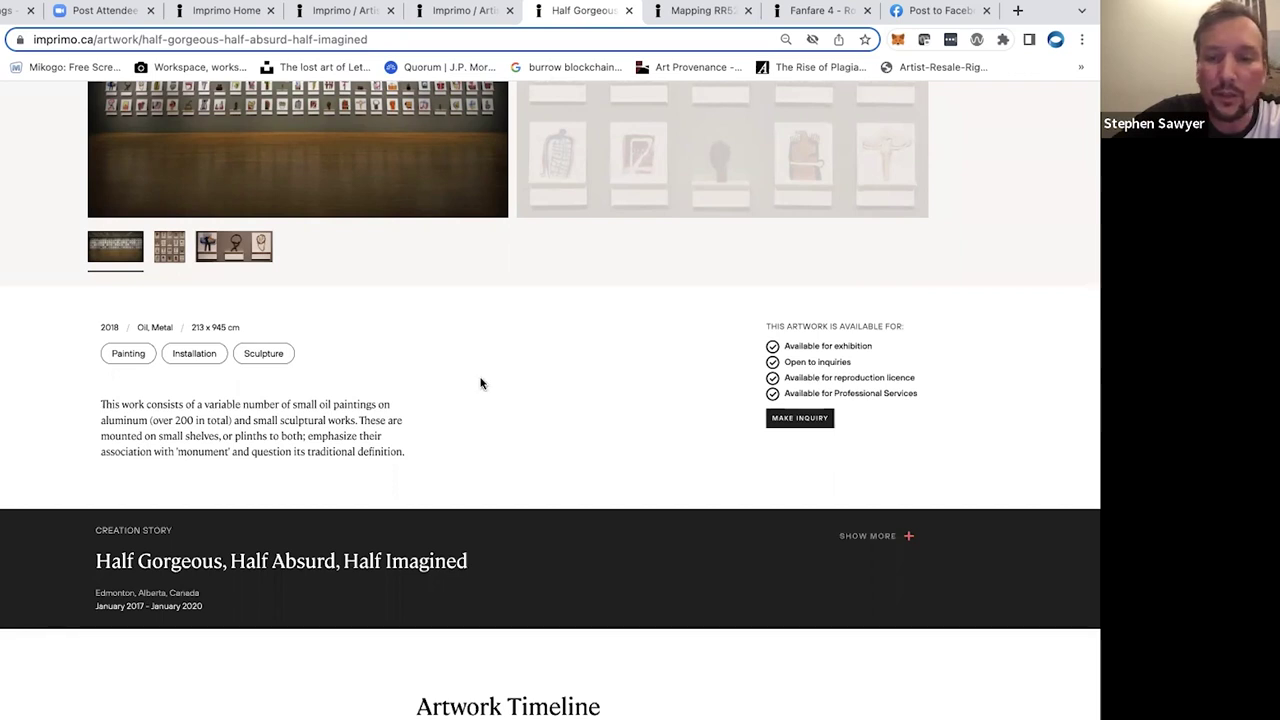
scroll(650, 408, "down", 1)
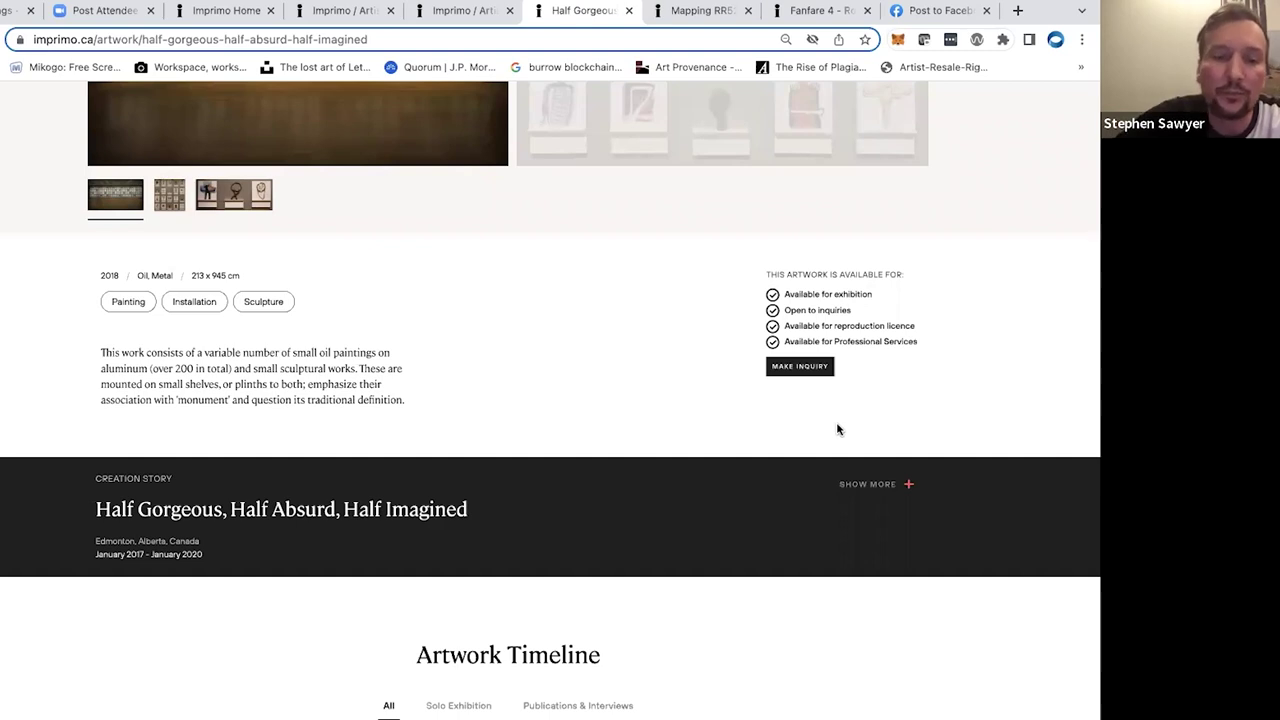
scroll(808, 461, "down", 3)
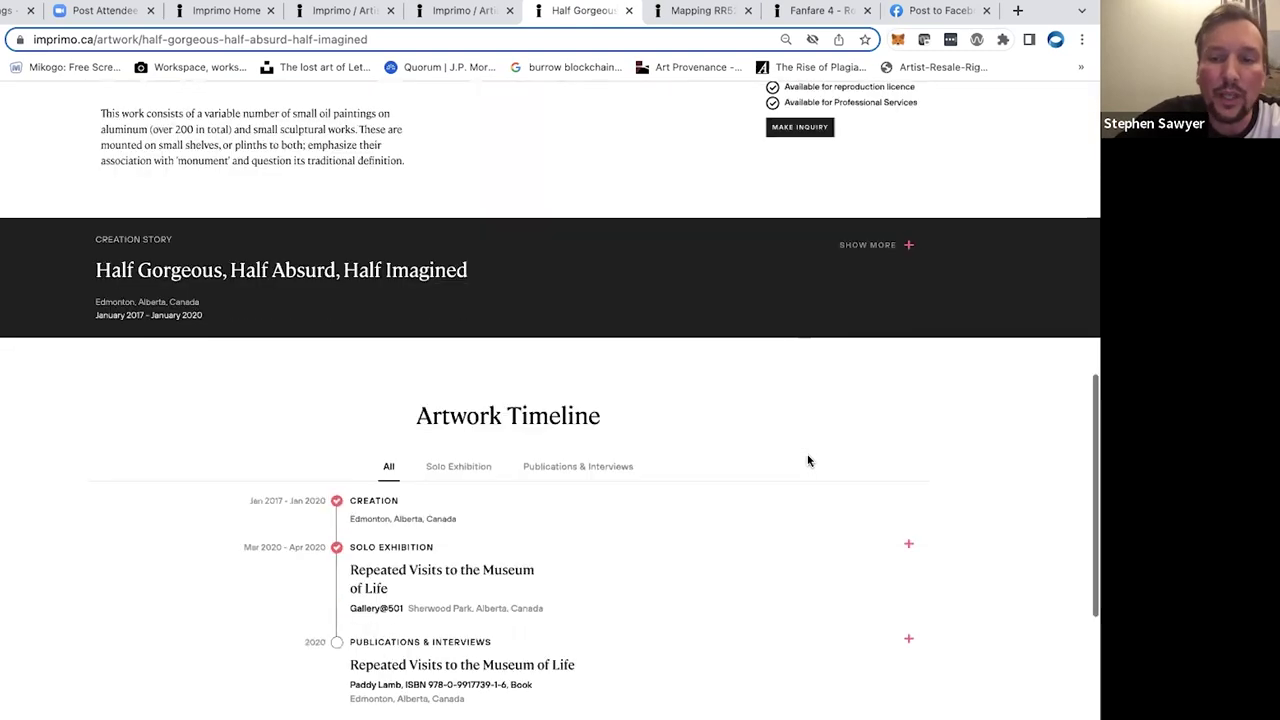
Expand the artwork's creation story and examine its process photos and written text
left_click(895, 245)
scroll(940, 428, "down", 1)
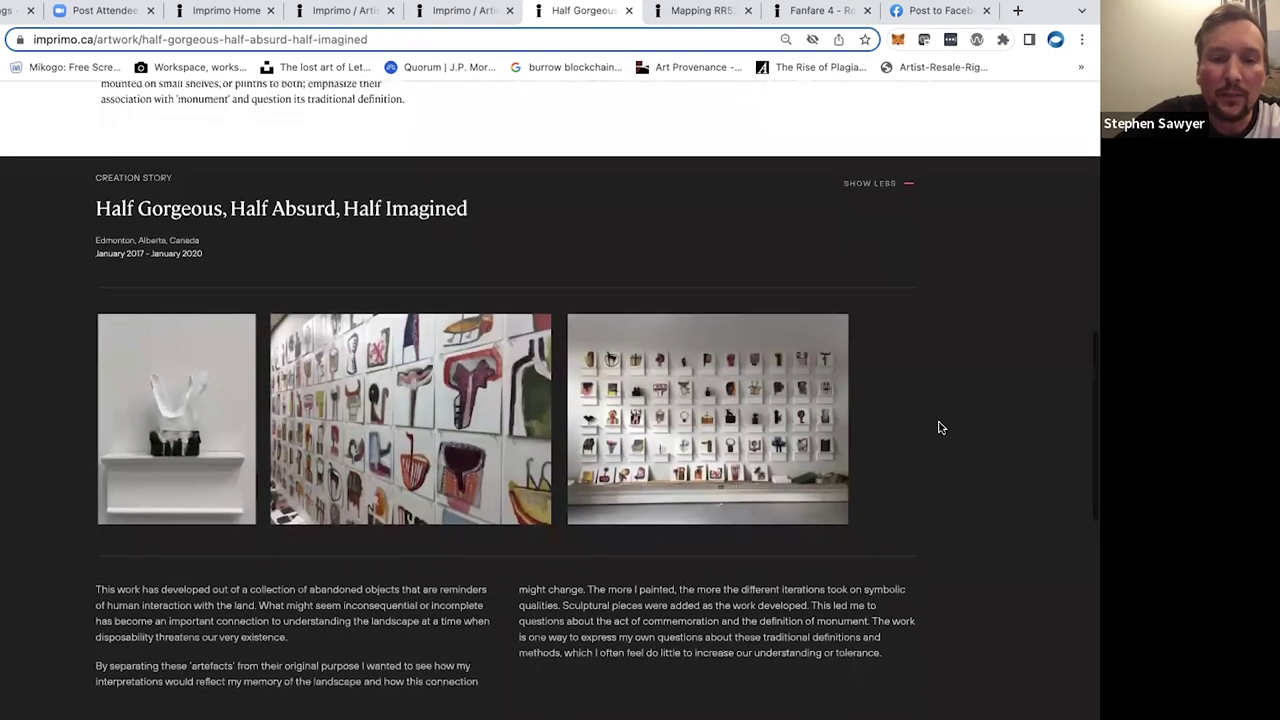
scroll(940, 428, "down", 1)
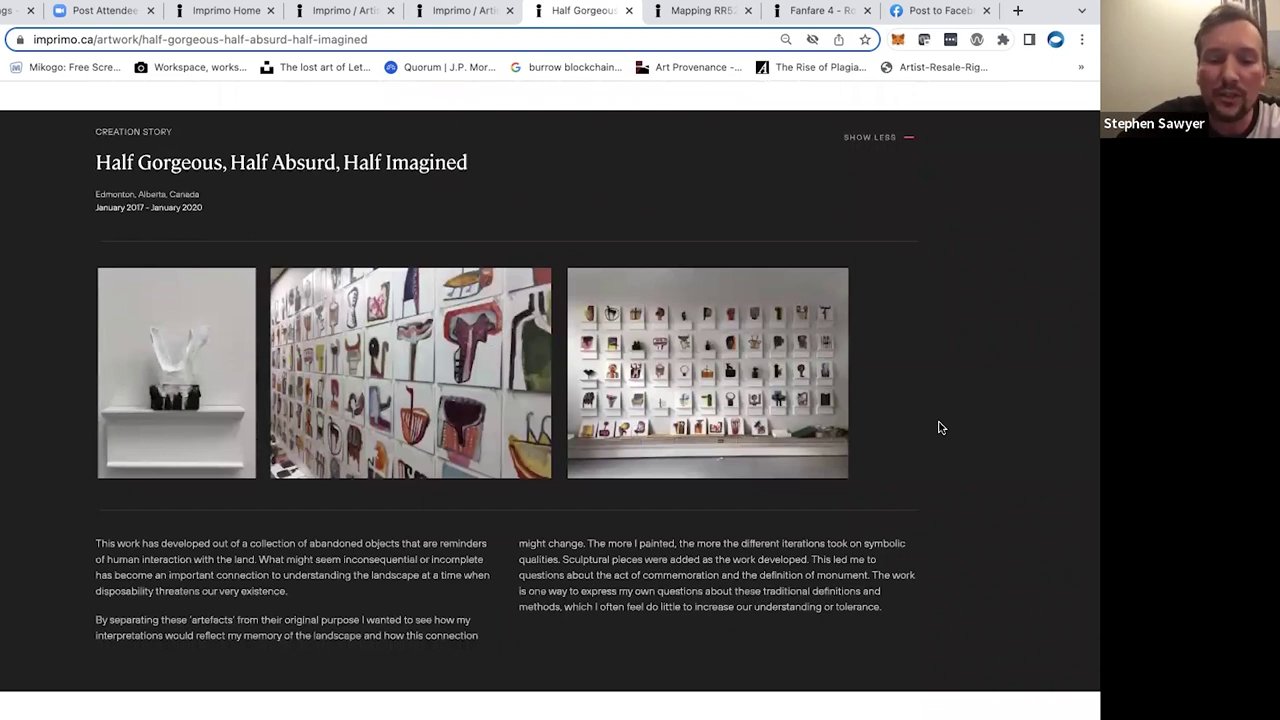
scroll(940, 428, "down", 1)
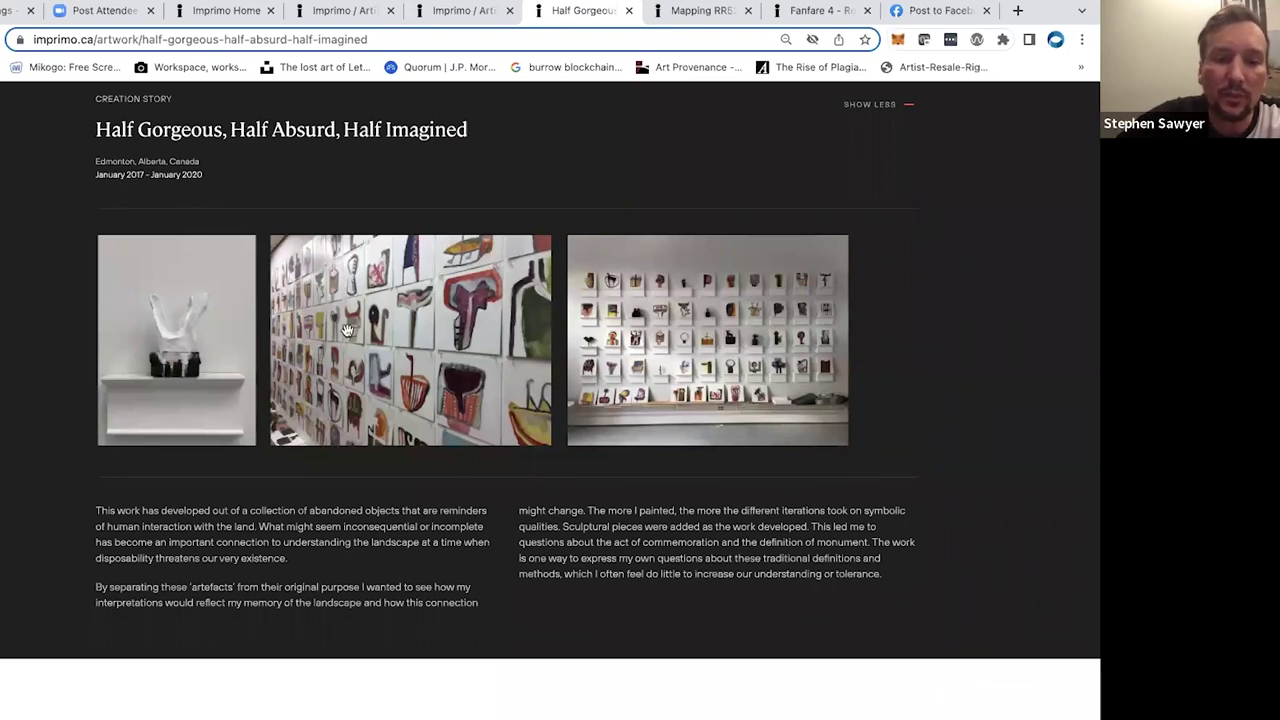
scroll(349, 413, "down", 1)
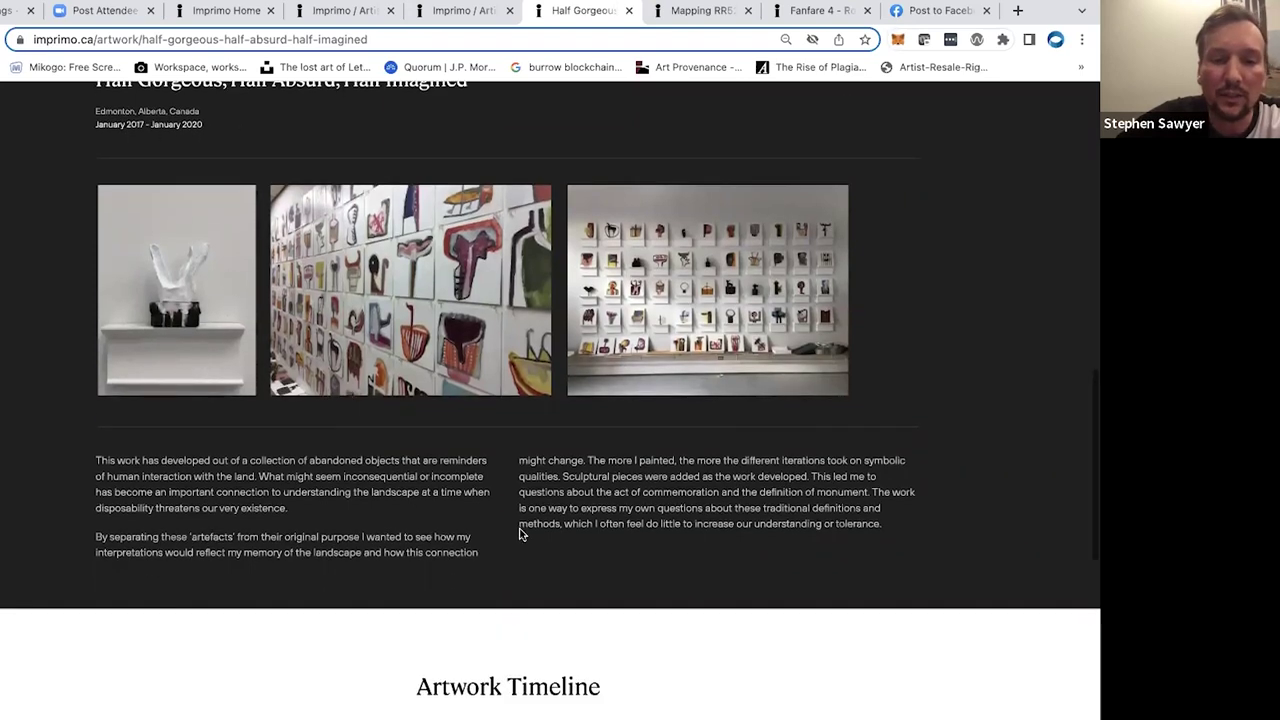
scroll(734, 518, "up", 3)
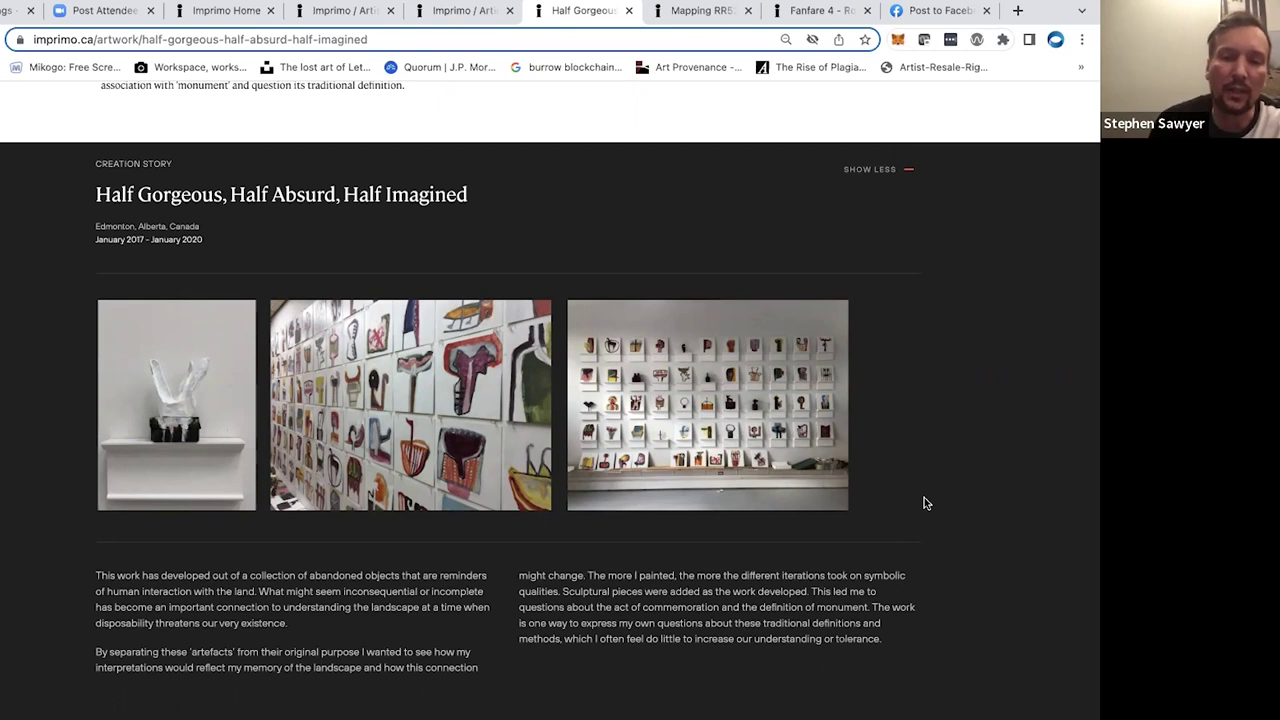
scroll(927, 498, "up", 8)
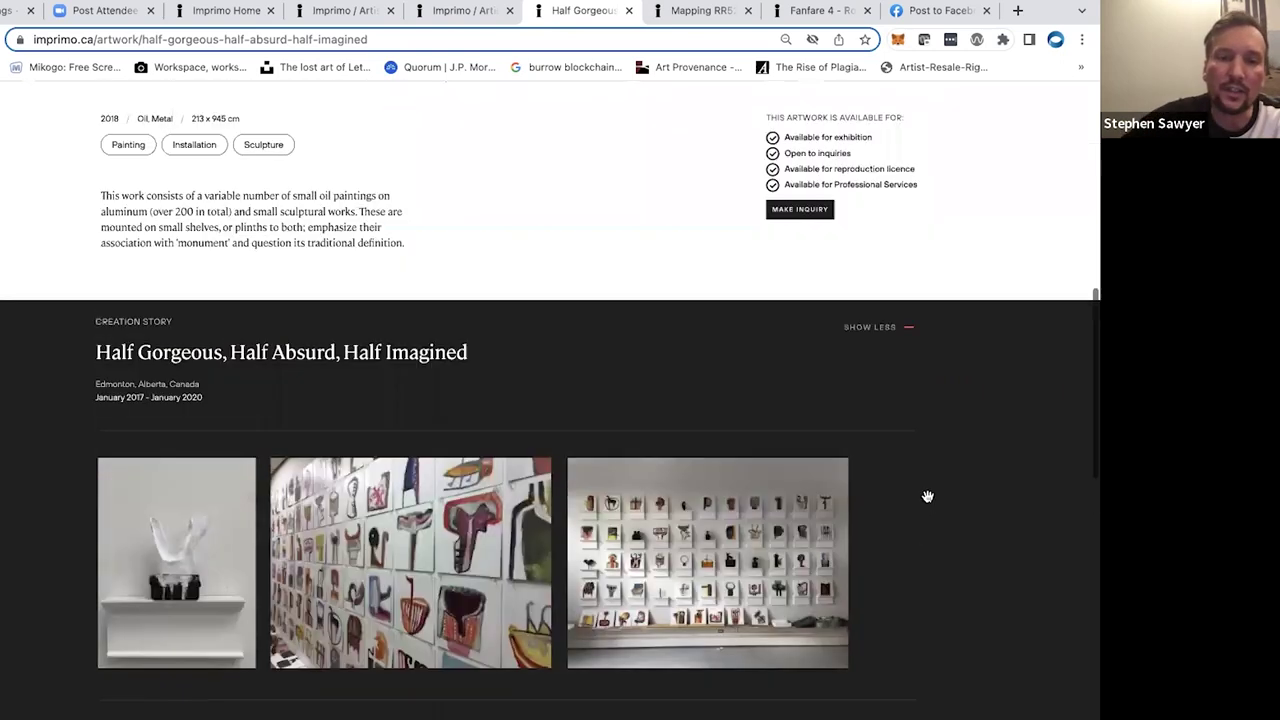
scroll(927, 497, "down", 8)
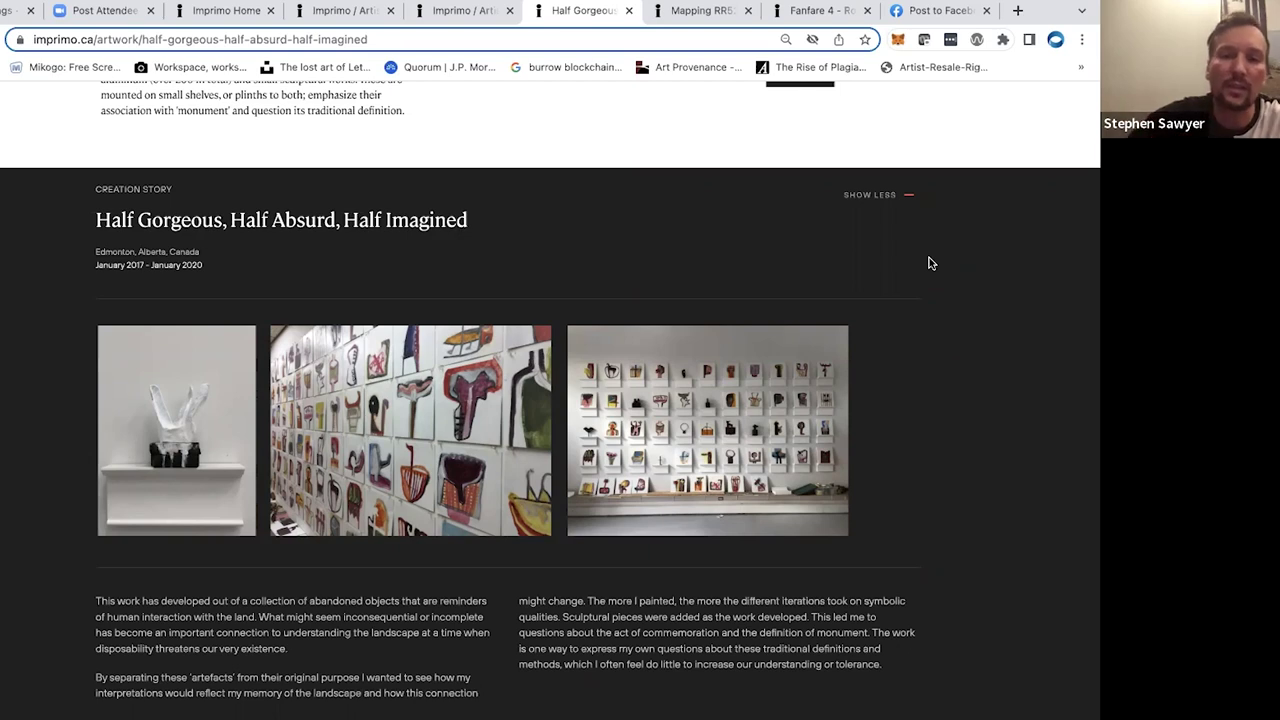
Collapse the creation story and view the evidence marker on the solo exhibition in the Artwork Timeline
left_click(911, 198)
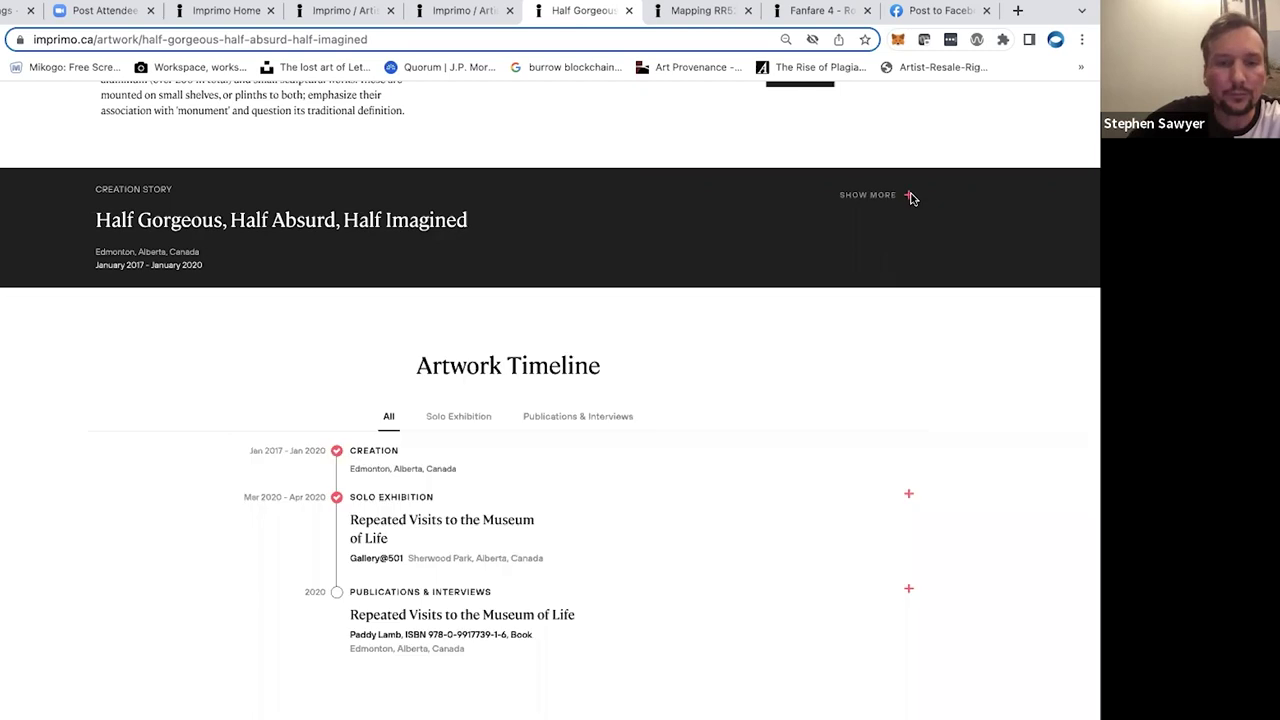
scroll(903, 346, "down", 2)
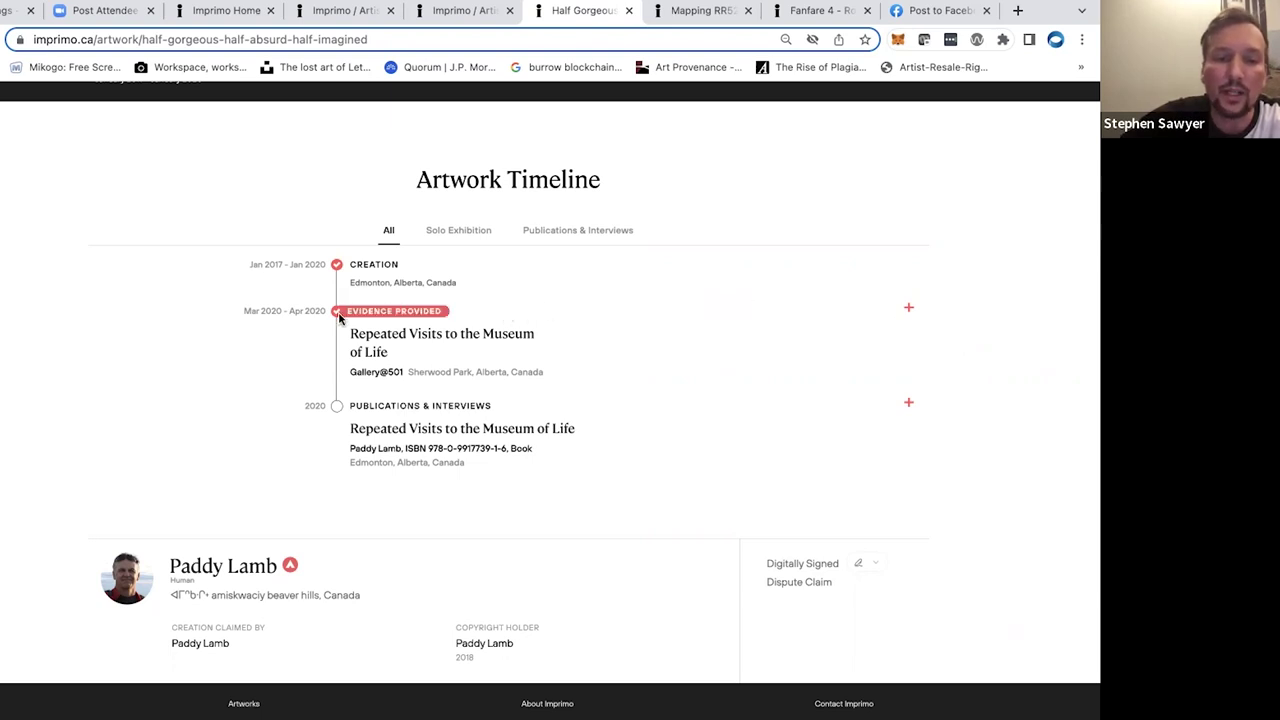
Expand the solo exhibition in the Artwork Timeline, examine its media and supporting documents, and collapse it again
left_click(908, 311)
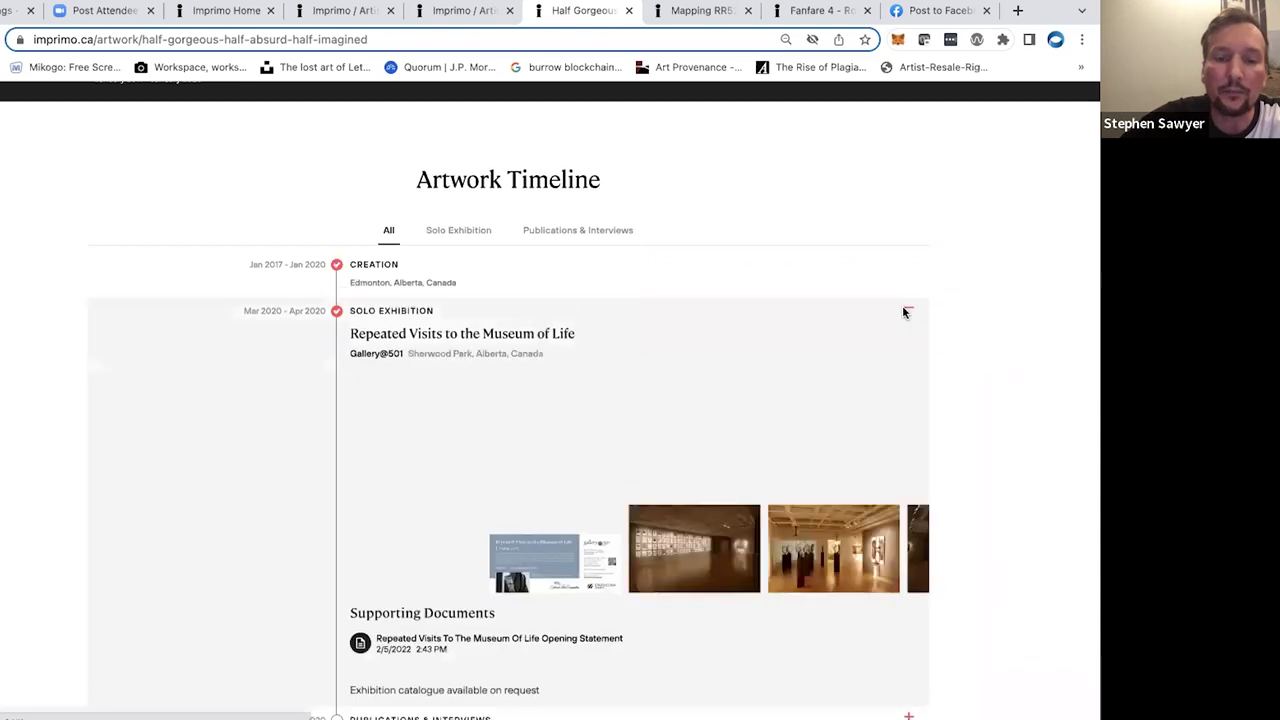
scroll(654, 471, "down", 1)
scroll(448, 515, "down", 2)
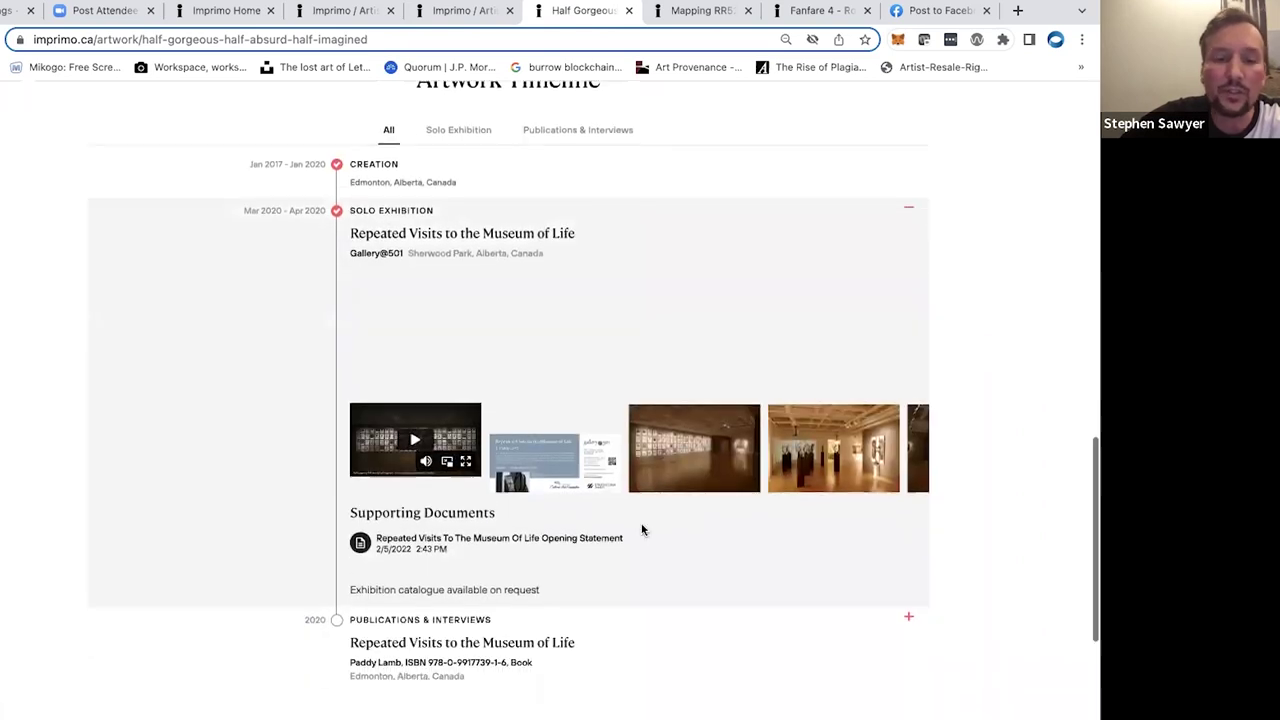
scroll(596, 533, "up", 1)
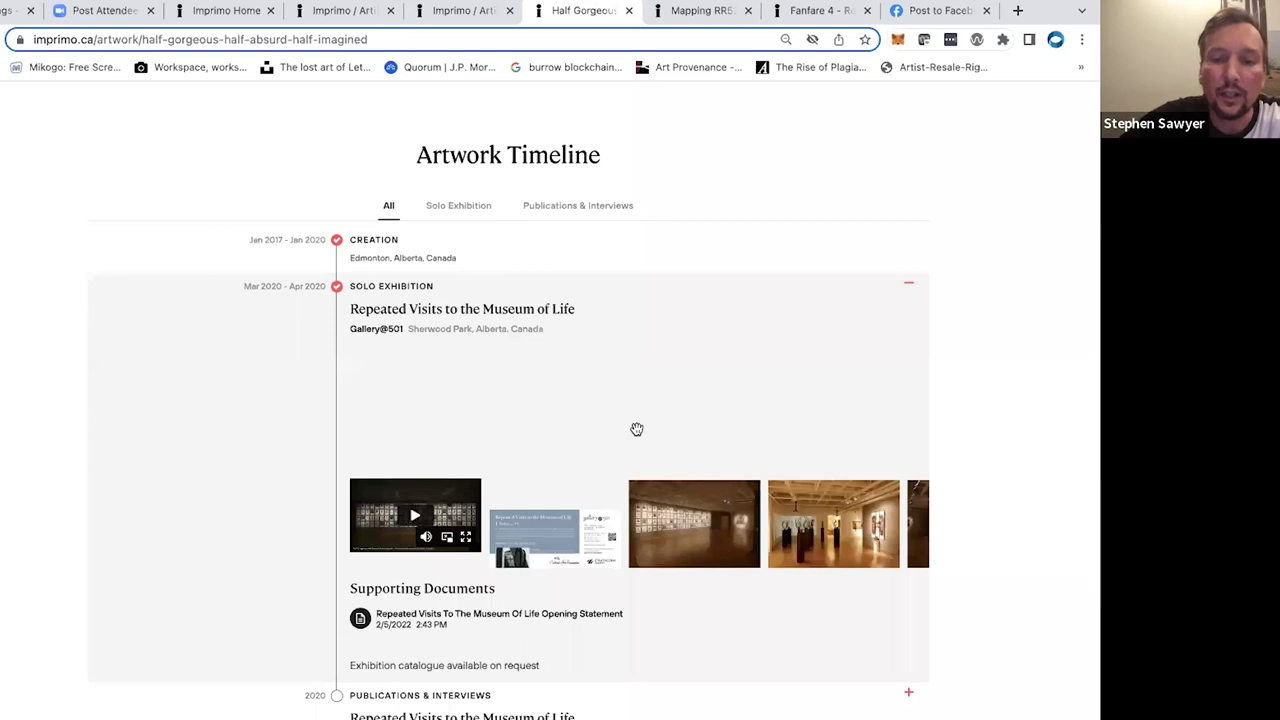
mouse_move(338, 289)
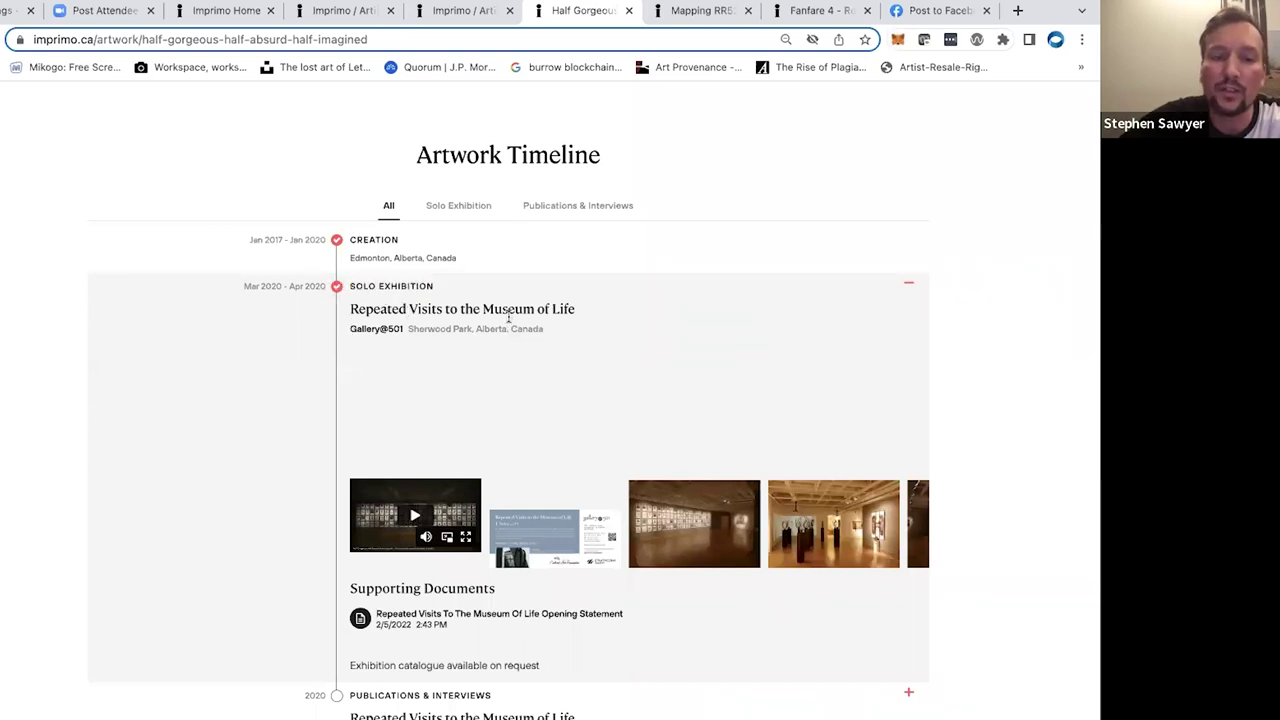
left_click(911, 287)
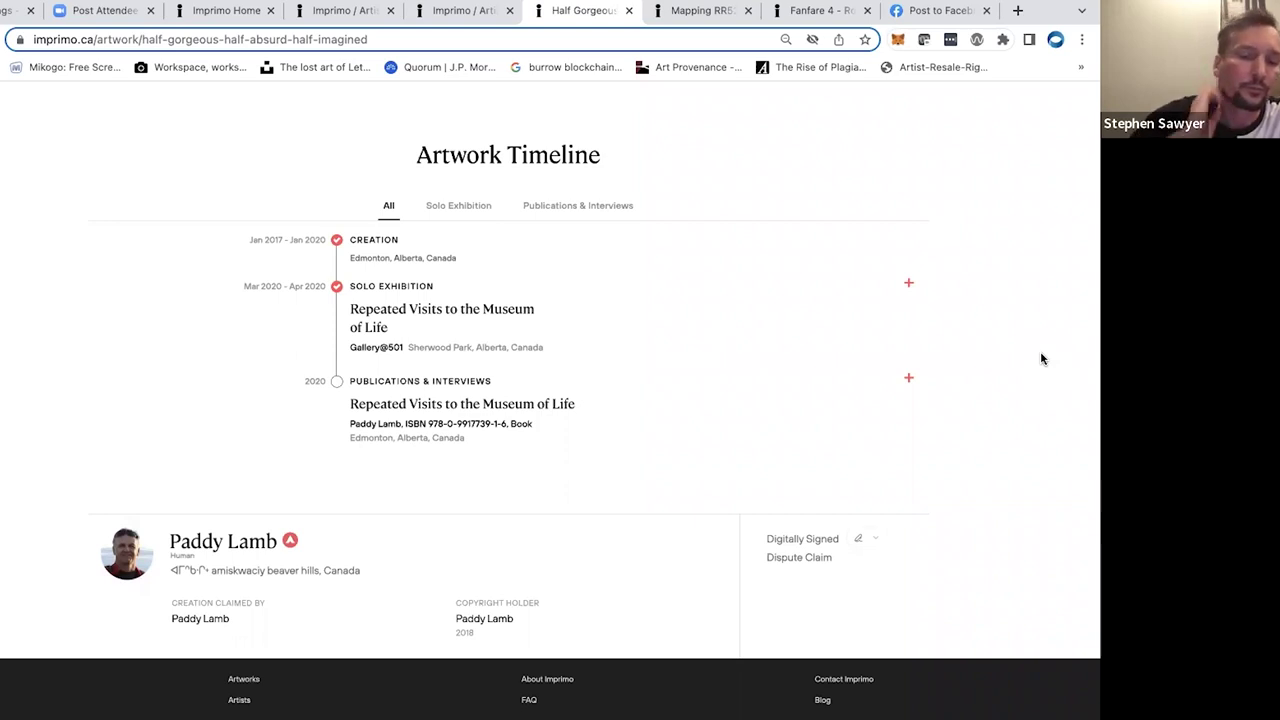
Review the artwork page from its images down to the creator's verification badge, creation claim and copyright holder details
scroll(963, 570, "down", 1)
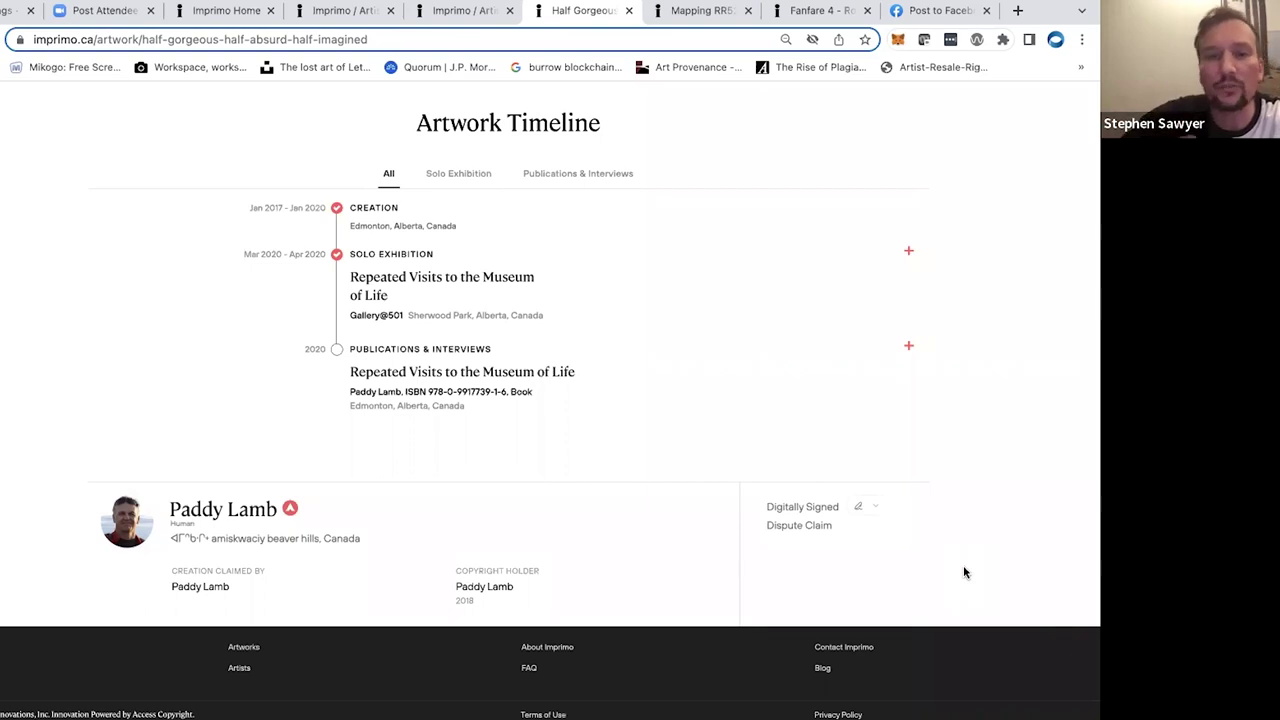
scroll(963, 565, "up", 6)
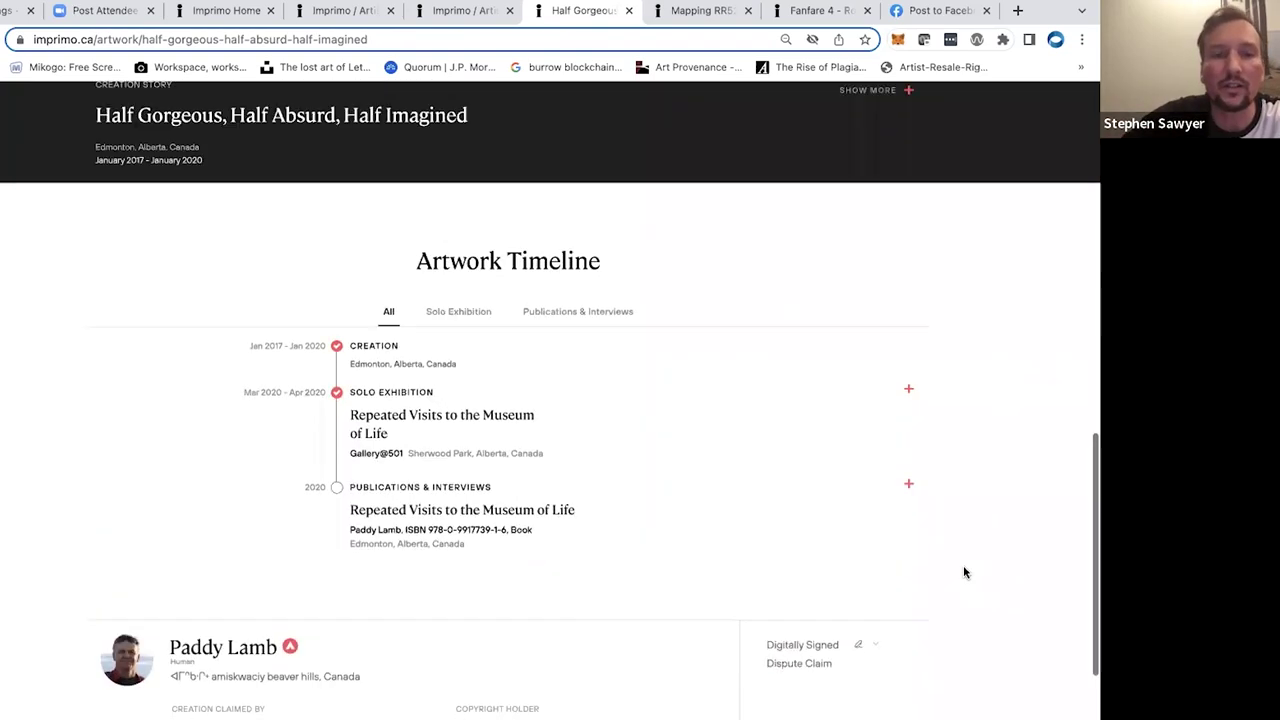
scroll(963, 566, "up", 5)
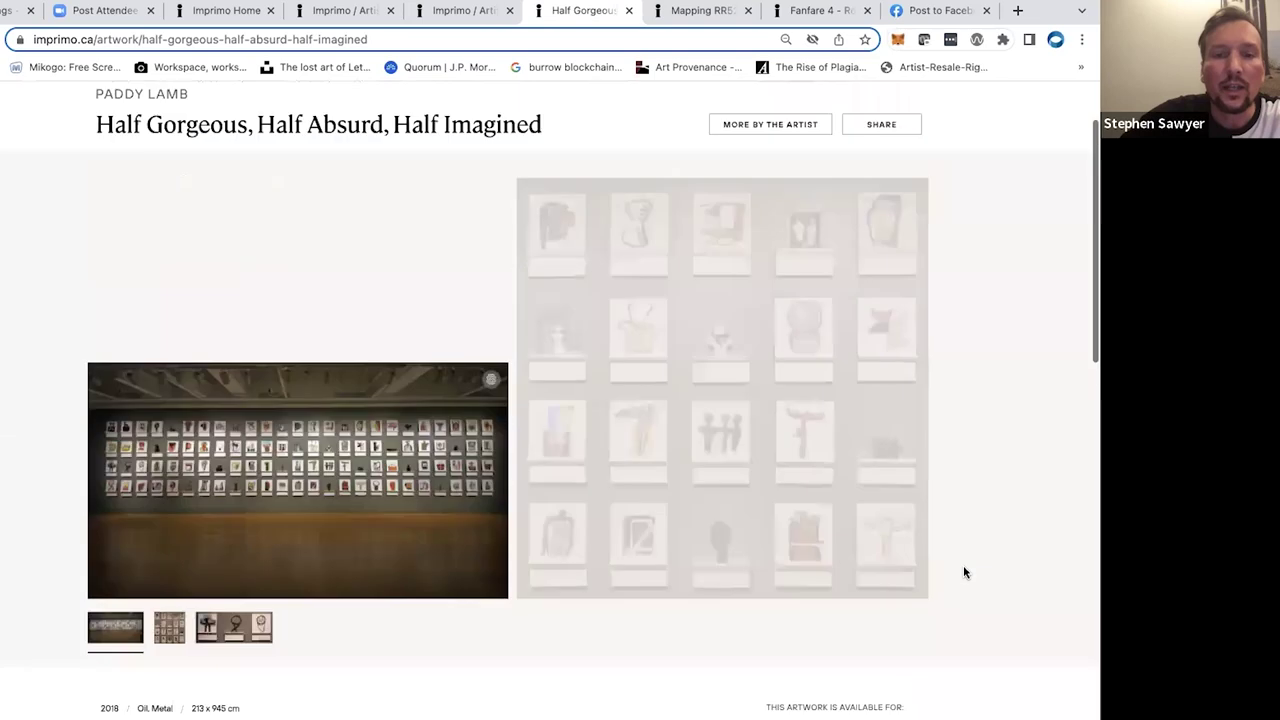
scroll(998, 569, "down", 10)
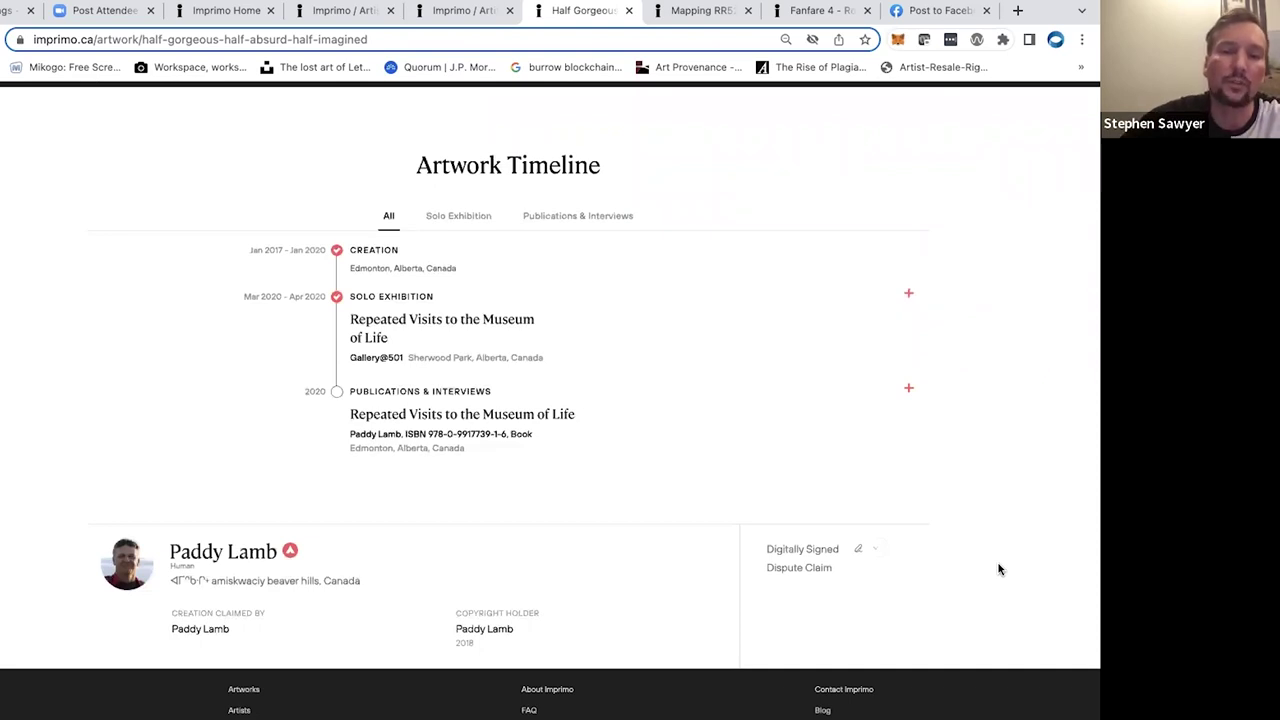
scroll(998, 569, "down", 1)
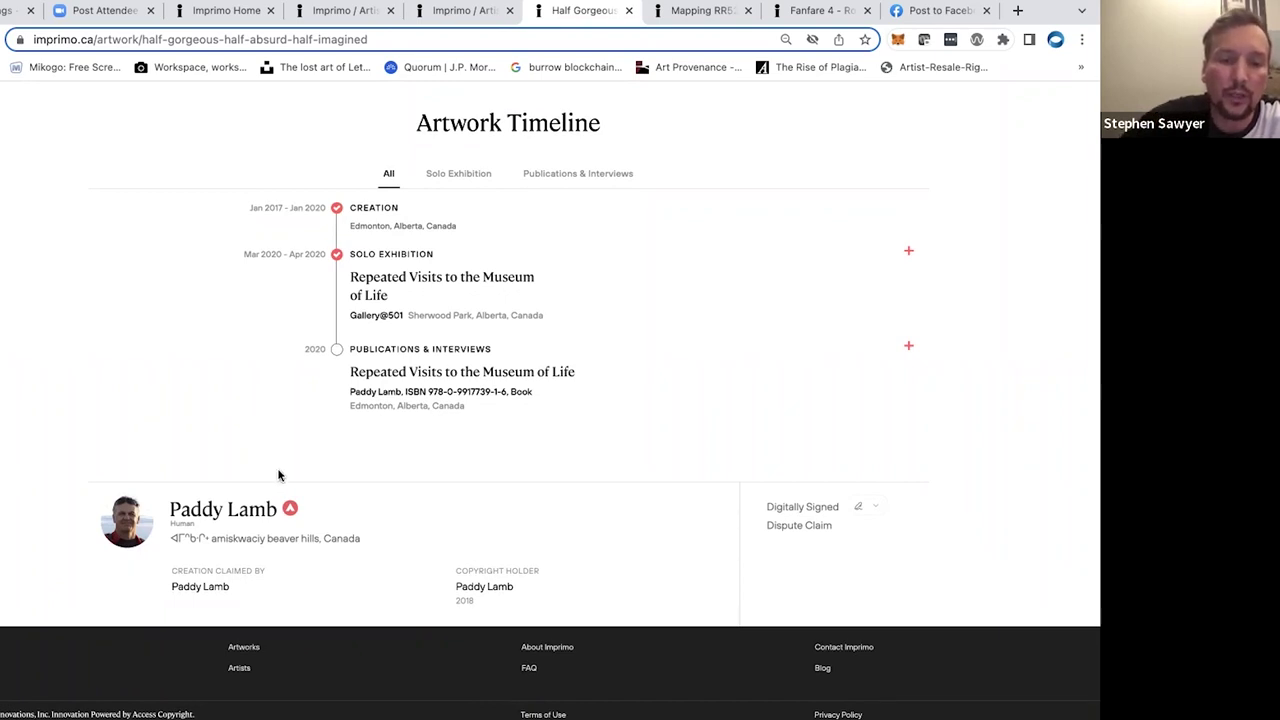
mouse_move(290, 510)
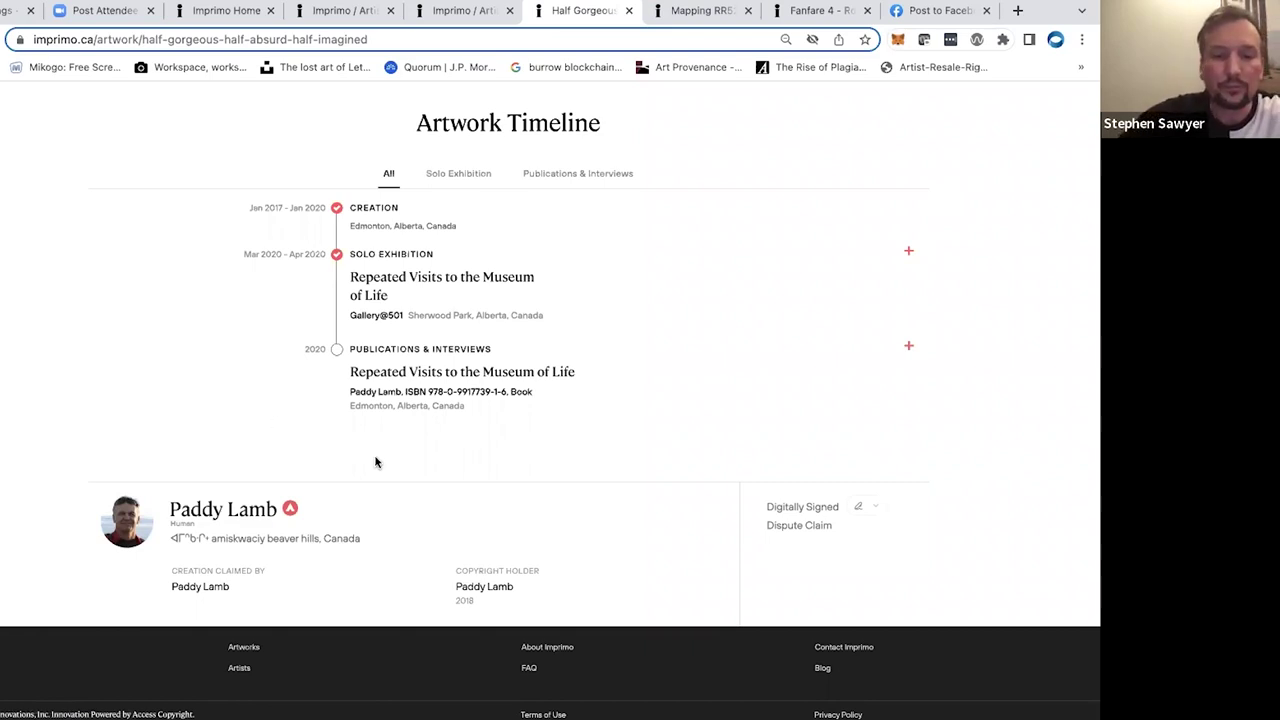
scroll(612, 482, "up", 15)
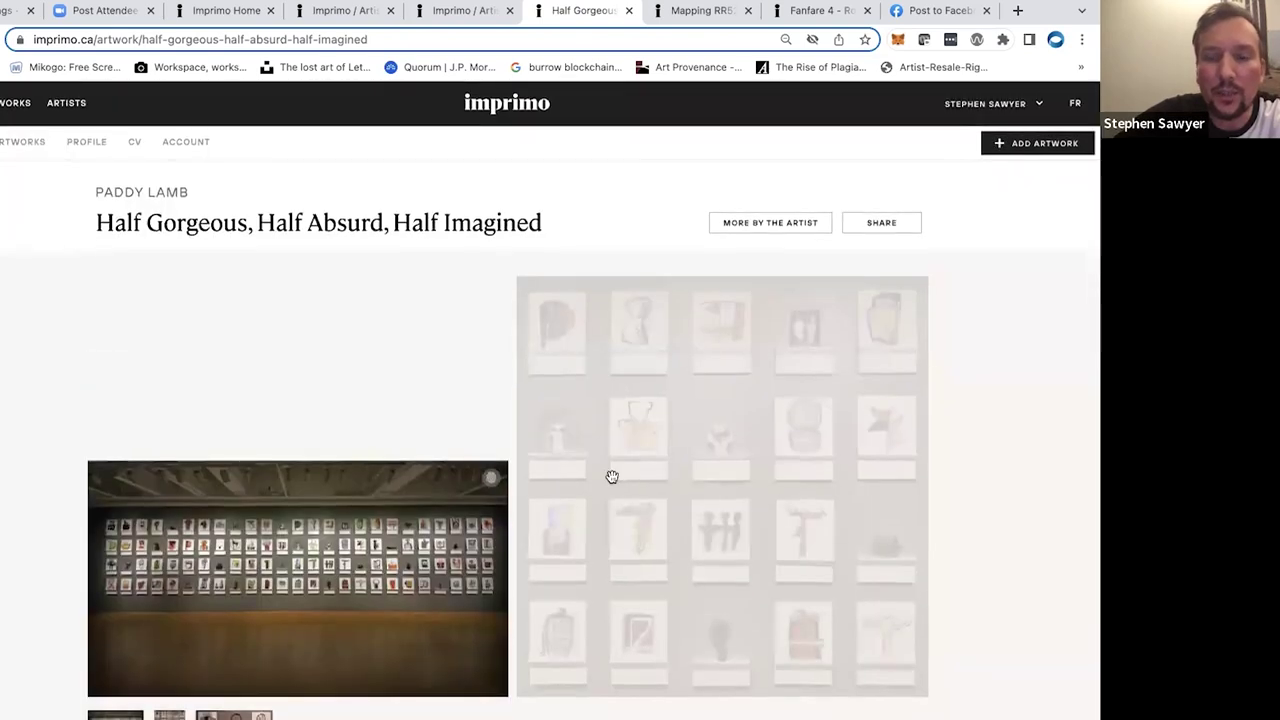
Switch to the Mapping RR52-2 artwork page and examine its details, availability and the evidence markers in its timeline
left_click(700, 14)
scroll(755, 427, "down", 5)
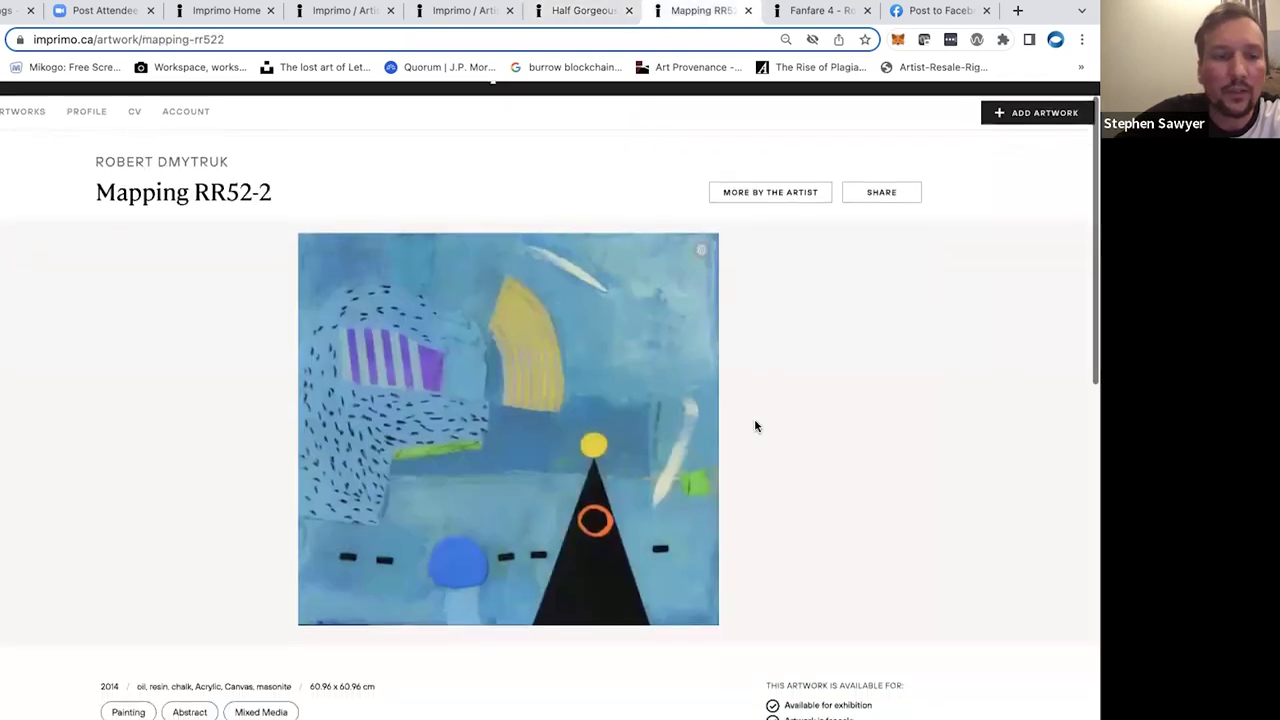
scroll(755, 427, "down", 2)
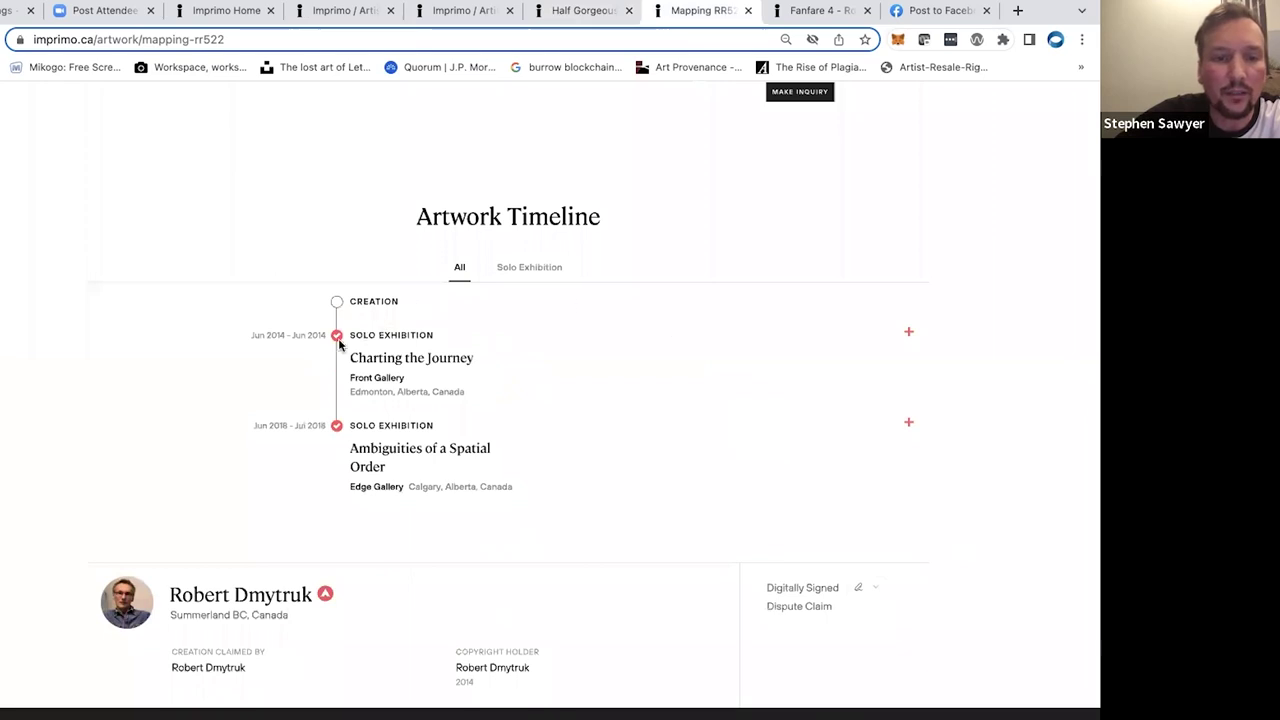
mouse_move(337, 427)
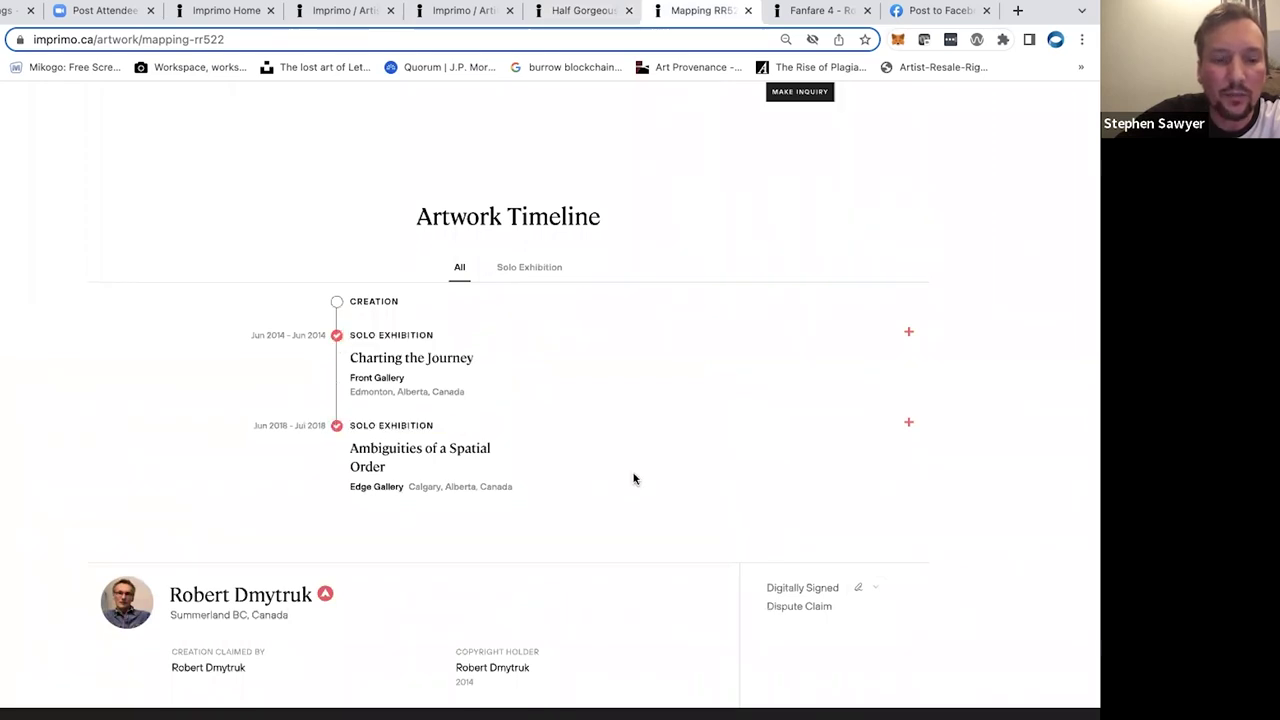
scroll(631, 475, "down", 2)
scroll(631, 475, "up", 5)
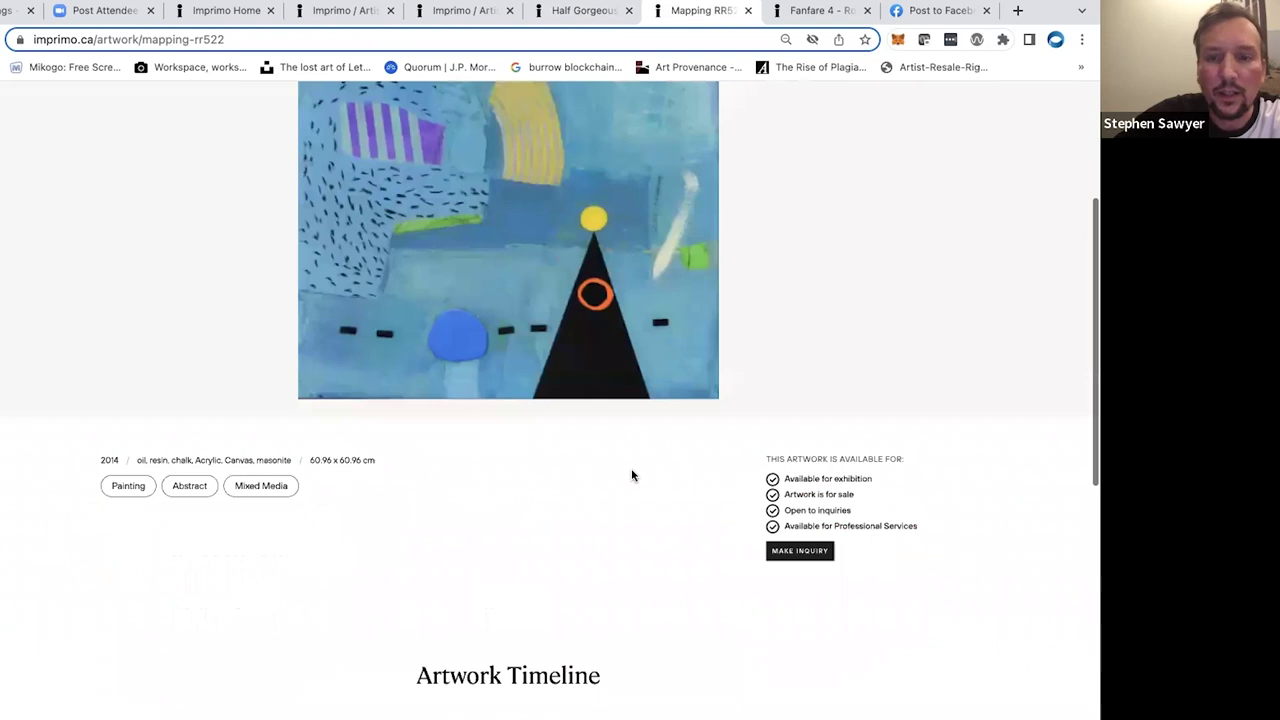
scroll(631, 475, "up", 2)
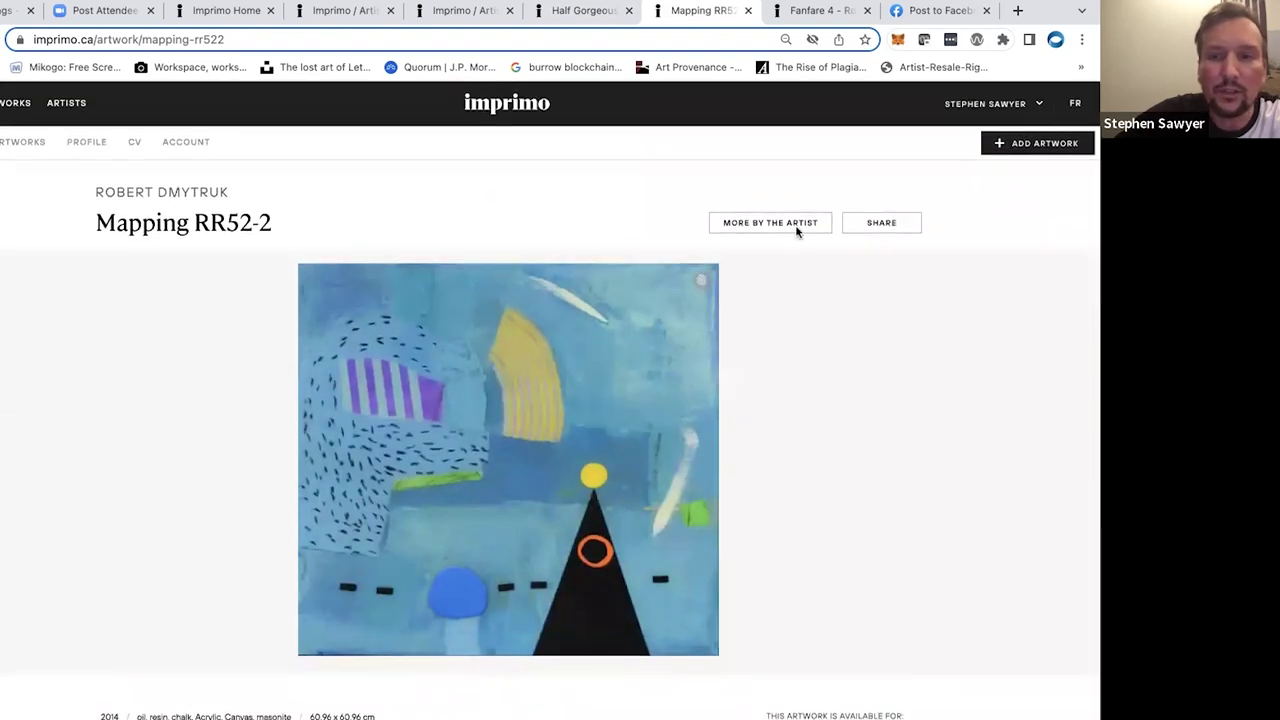
Switch to the Fanfare 4 artwork page, expand its Fanfare Ukraine creation story and review the text and artwork image
left_click(813, 12)
scroll(805, 455, "down", 6)
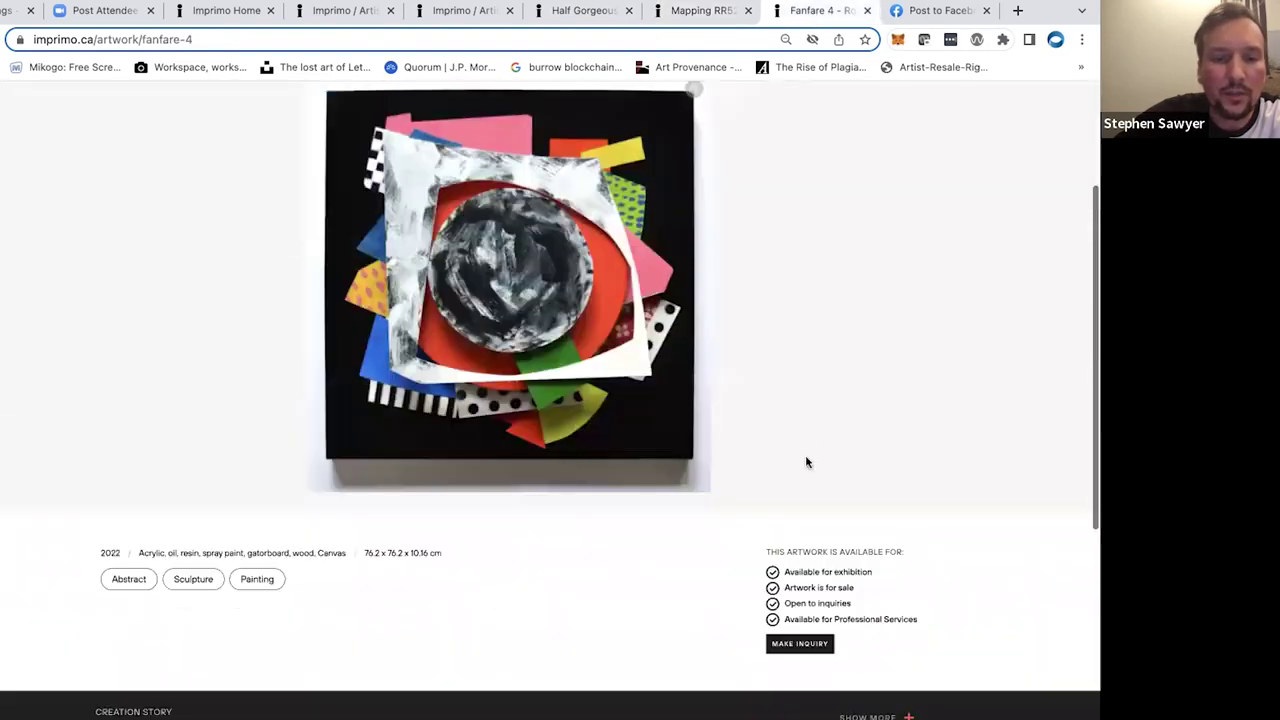
left_click(876, 348)
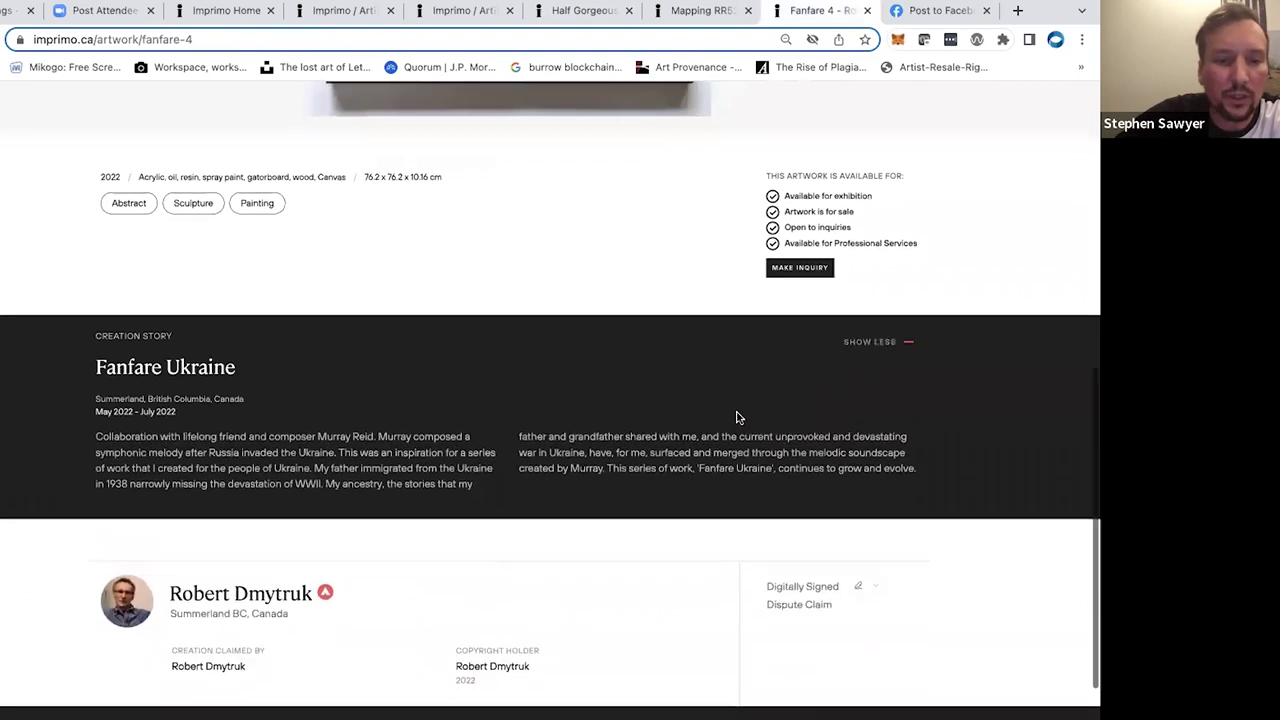
scroll(519, 390, "down", 1)
scroll(574, 407, "down", 1)
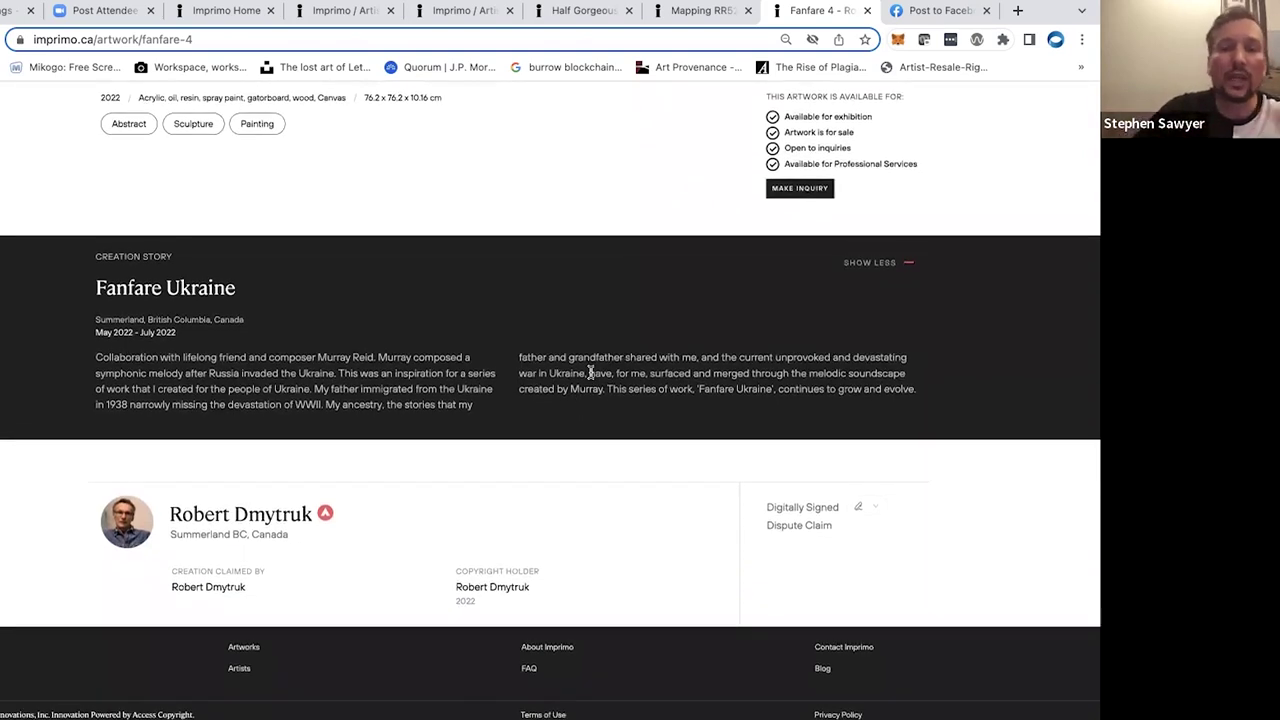
scroll(590, 373, "up", 3)
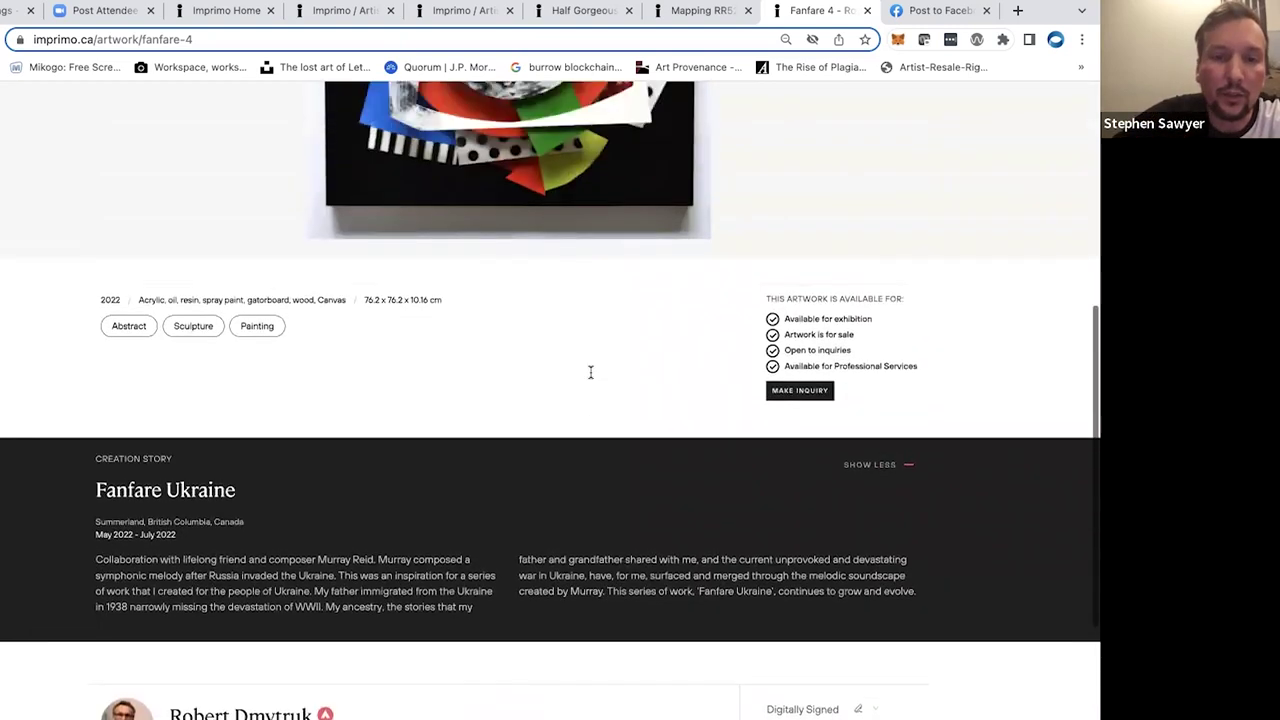
scroll(590, 376, "up", 4)
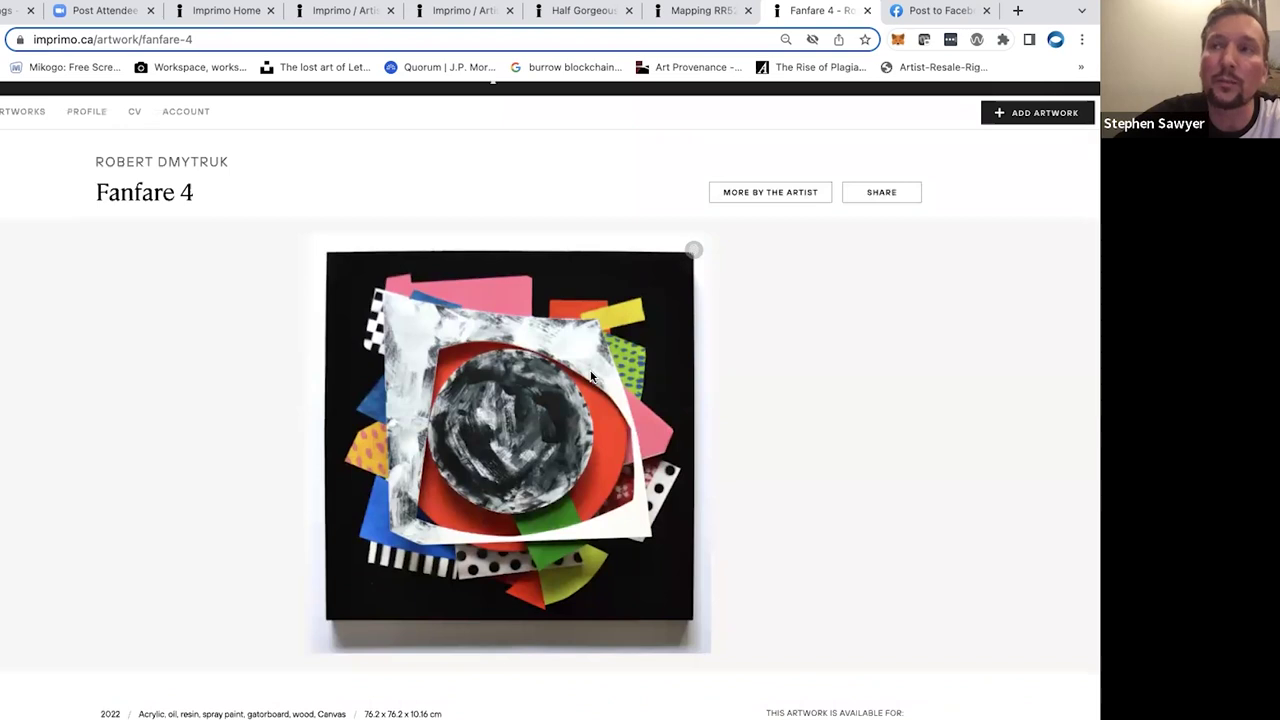
scroll(590, 376, "up", 1)
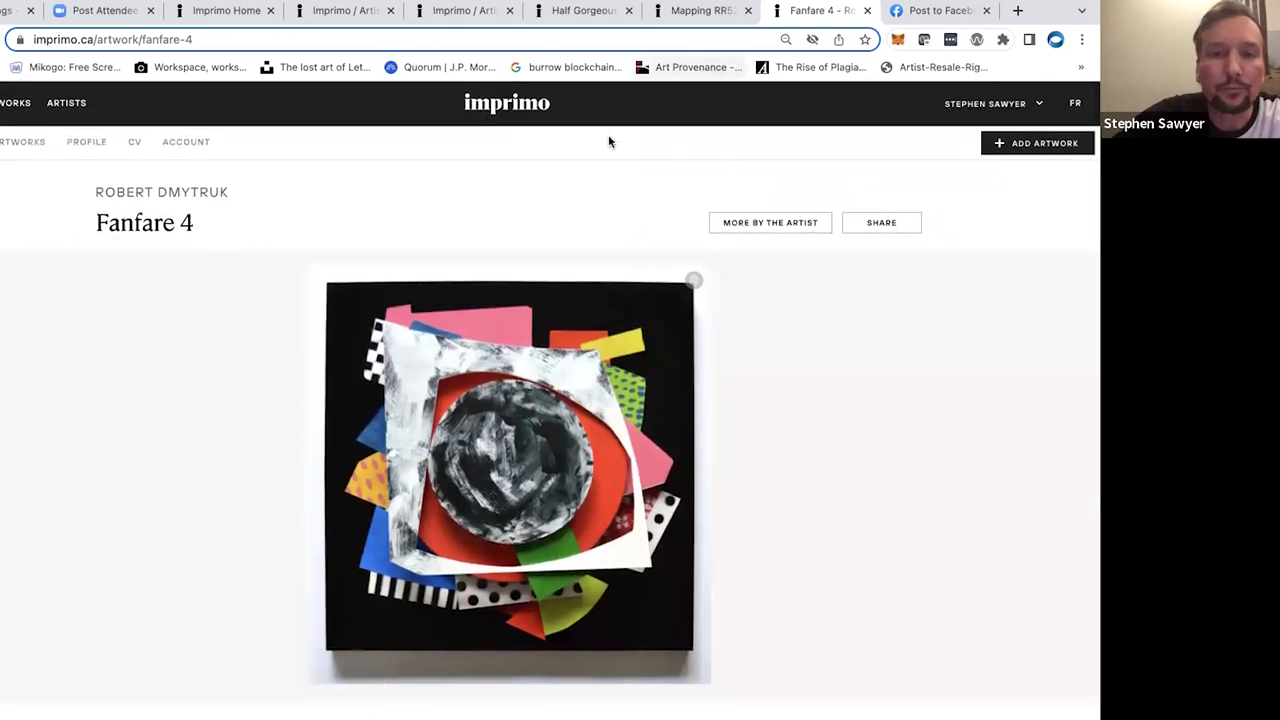
Return to the artist profile opened earlier, show the artist's CV and browse its list of solo exhibitions
left_click(463, 14)
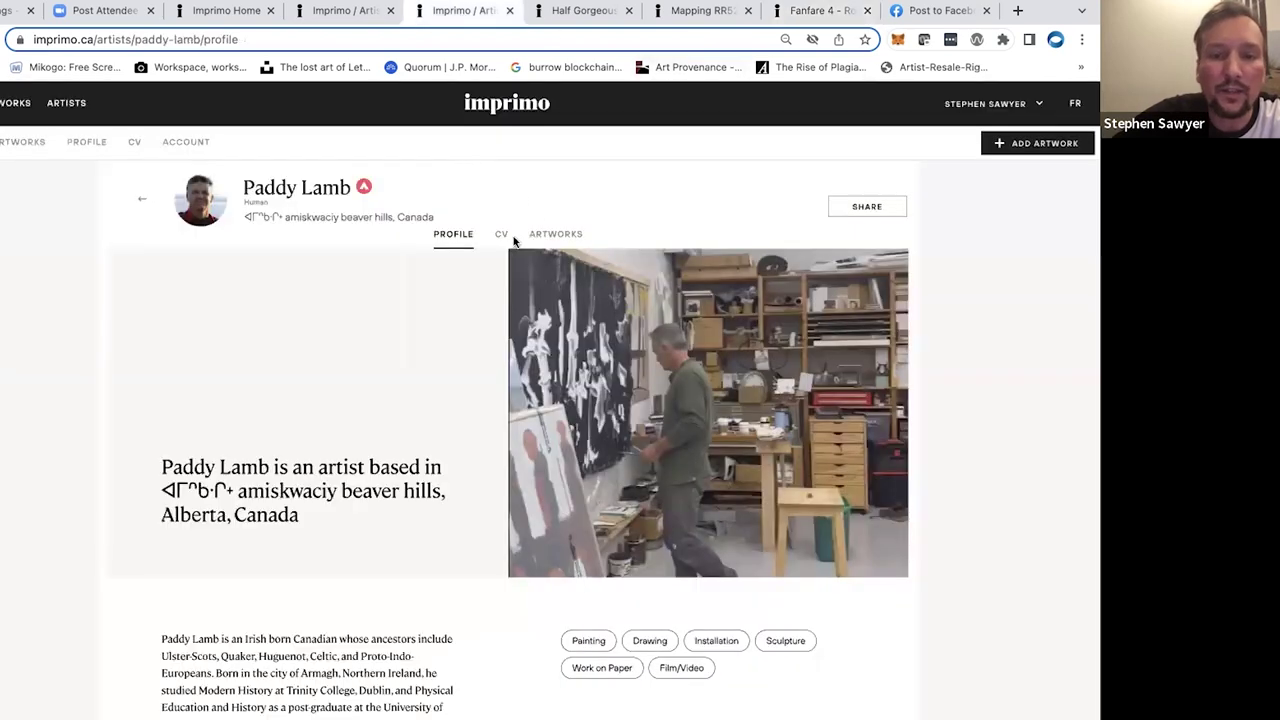
left_click(502, 235)
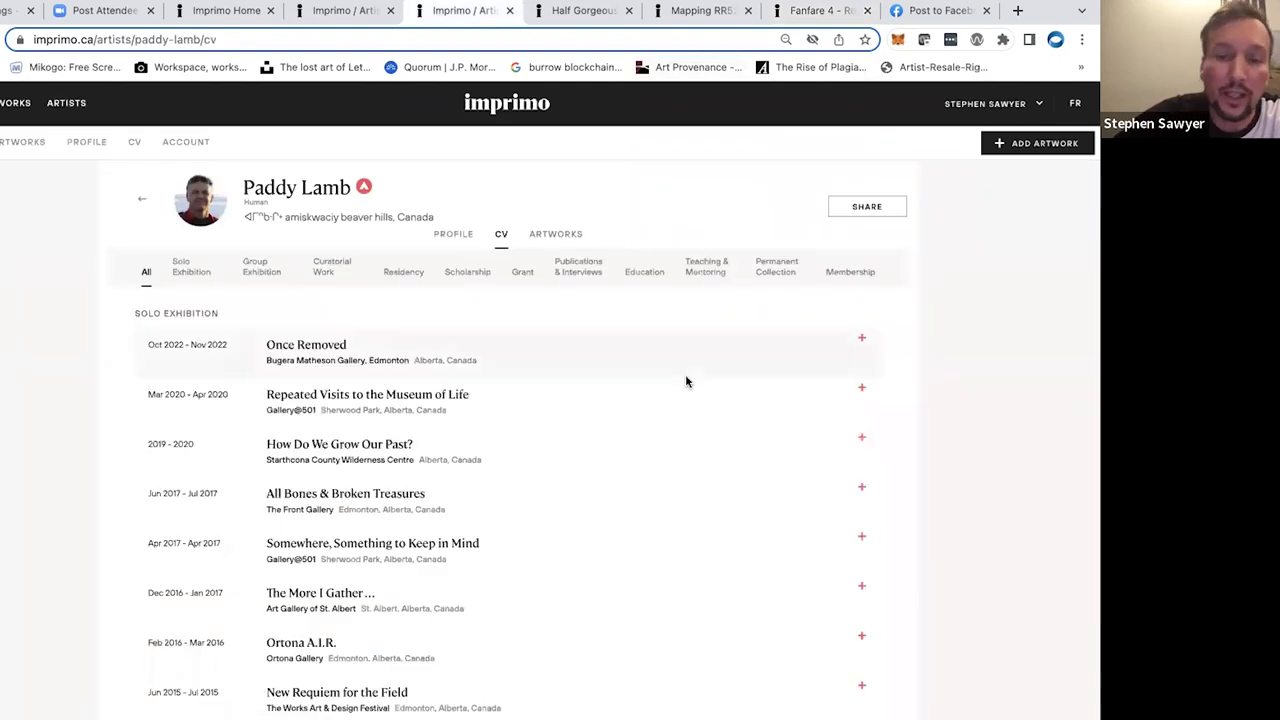
scroll(686, 378, "down", 1)
scroll(685, 380, "down", 3)
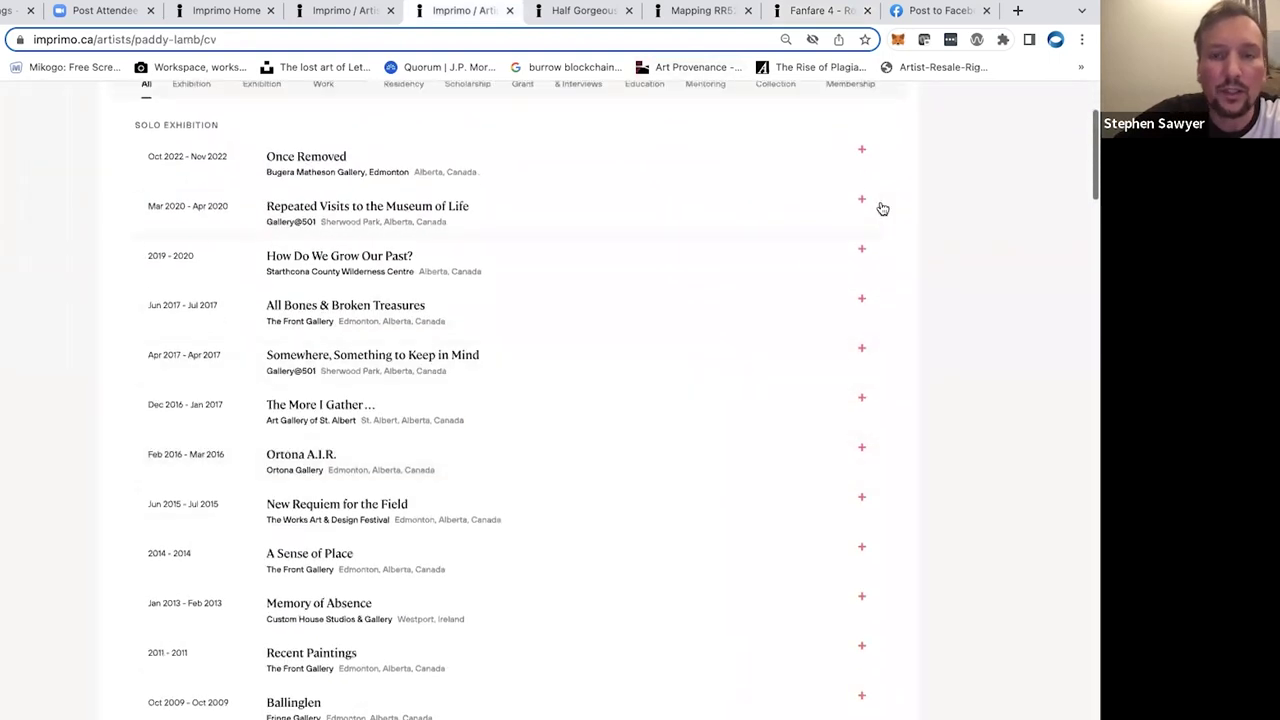
scroll(890, 217, "up", 3)
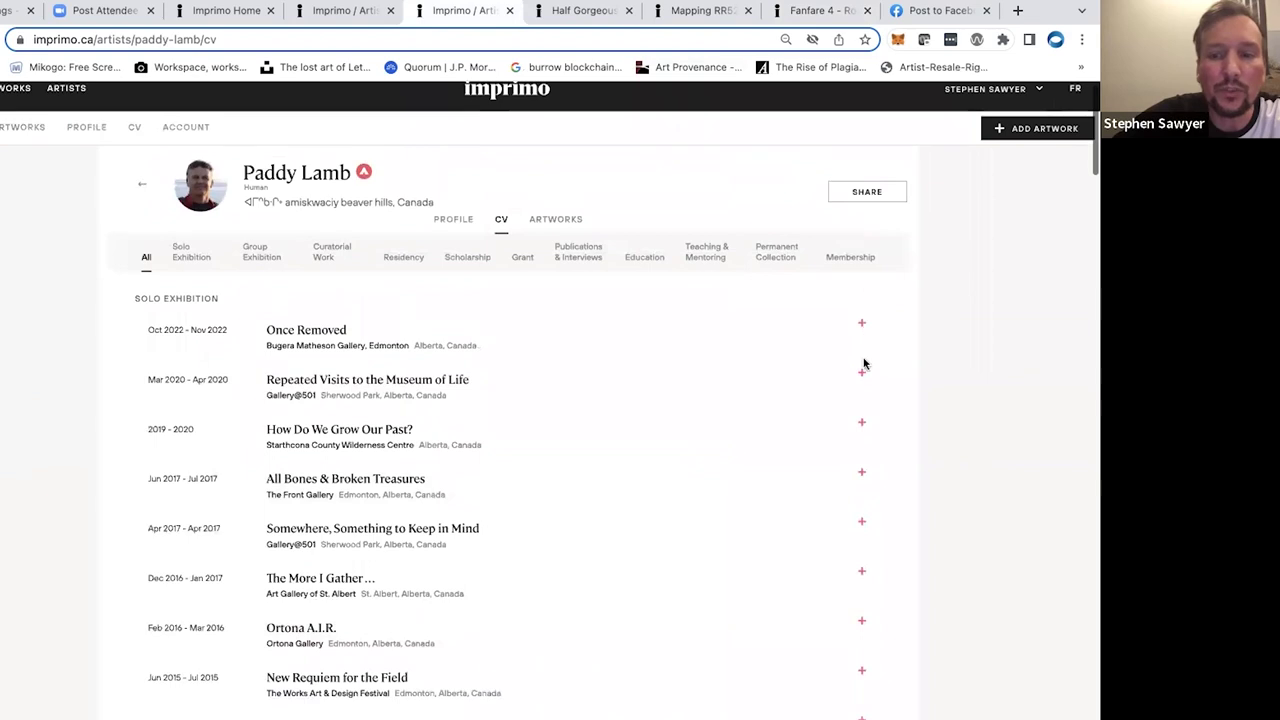
Expand the Repeated Visits to the Museum of Life exhibition in the CV and examine its linked artworks, media and documents
left_click(862, 374)
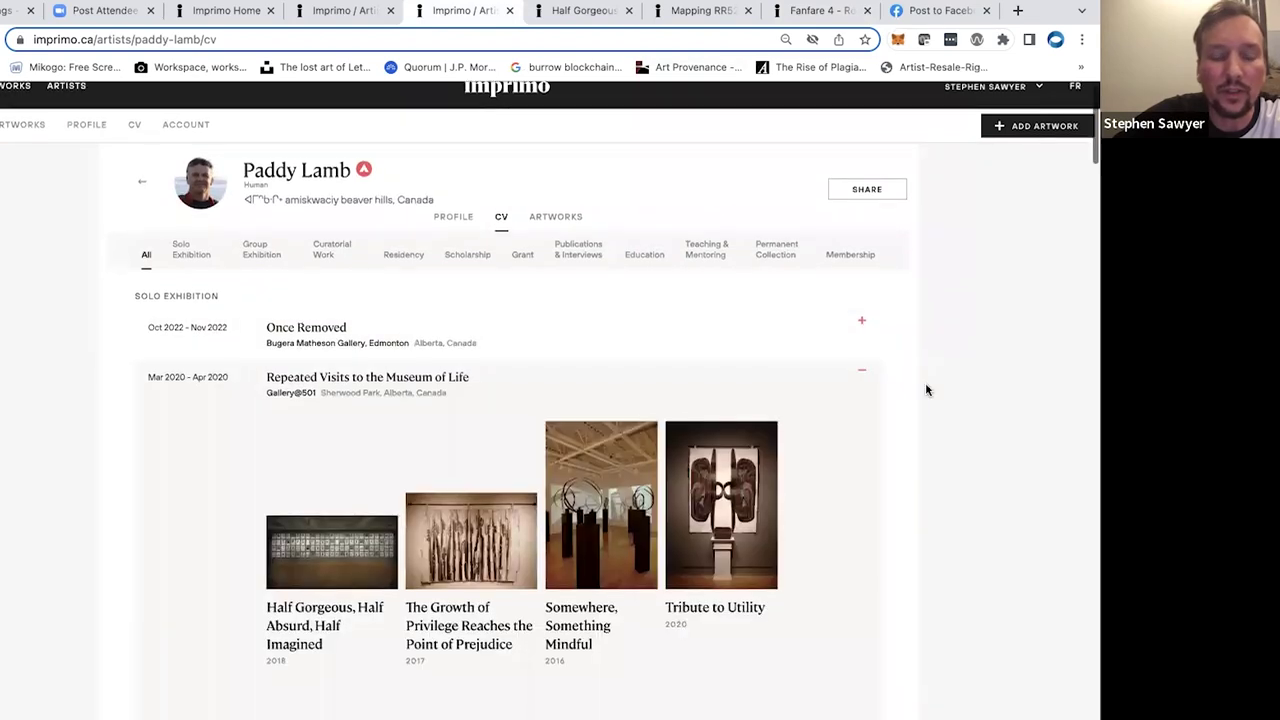
scroll(927, 390, "down", 1)
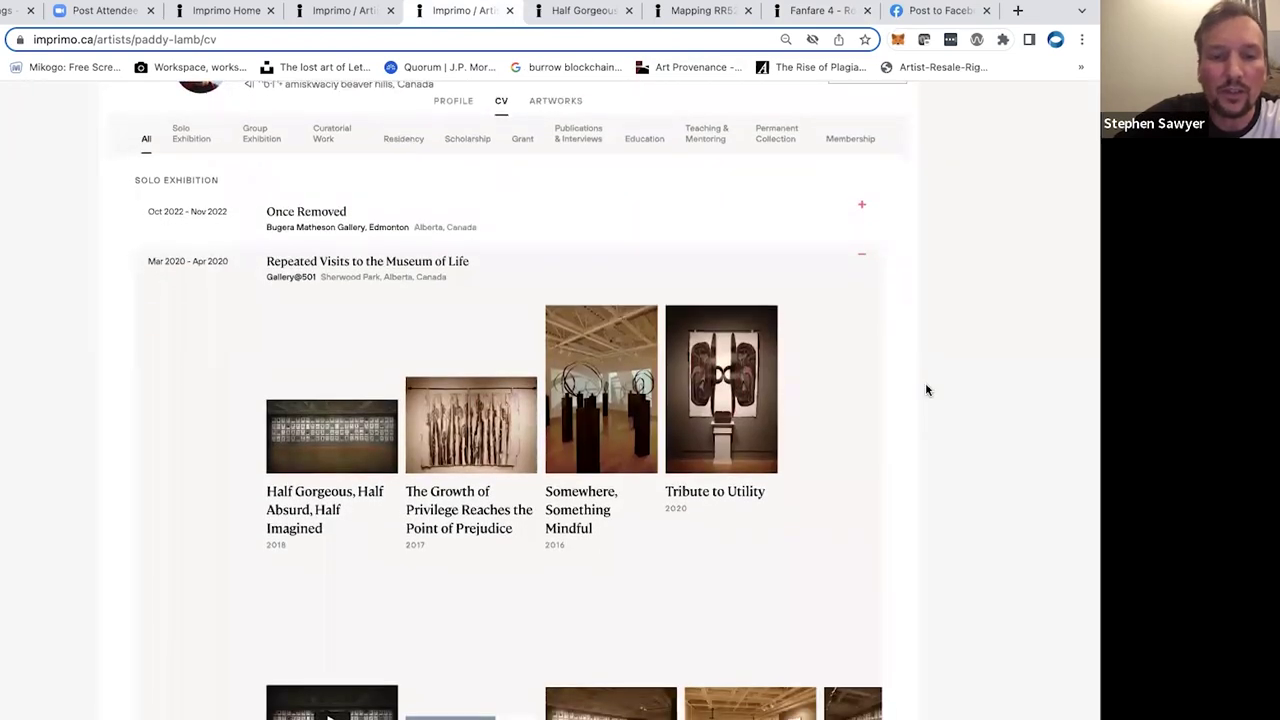
scroll(927, 390, "down", 1)
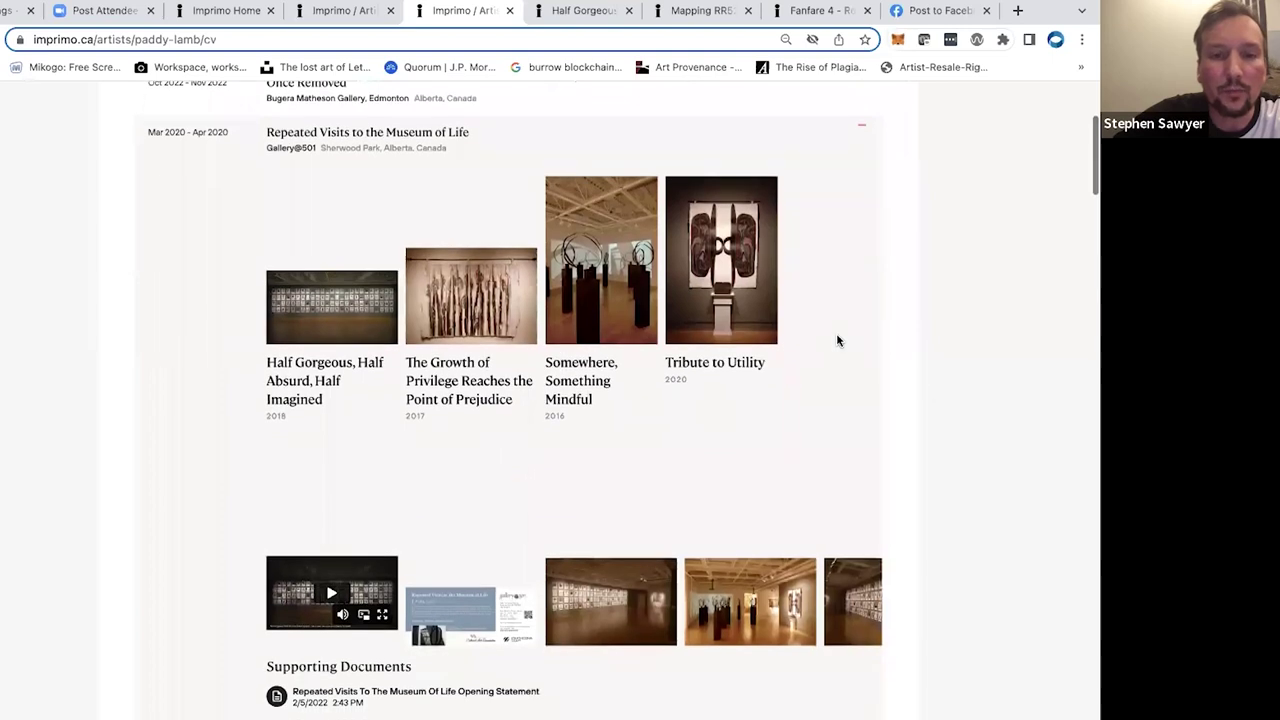
scroll(836, 335, "up", 2)
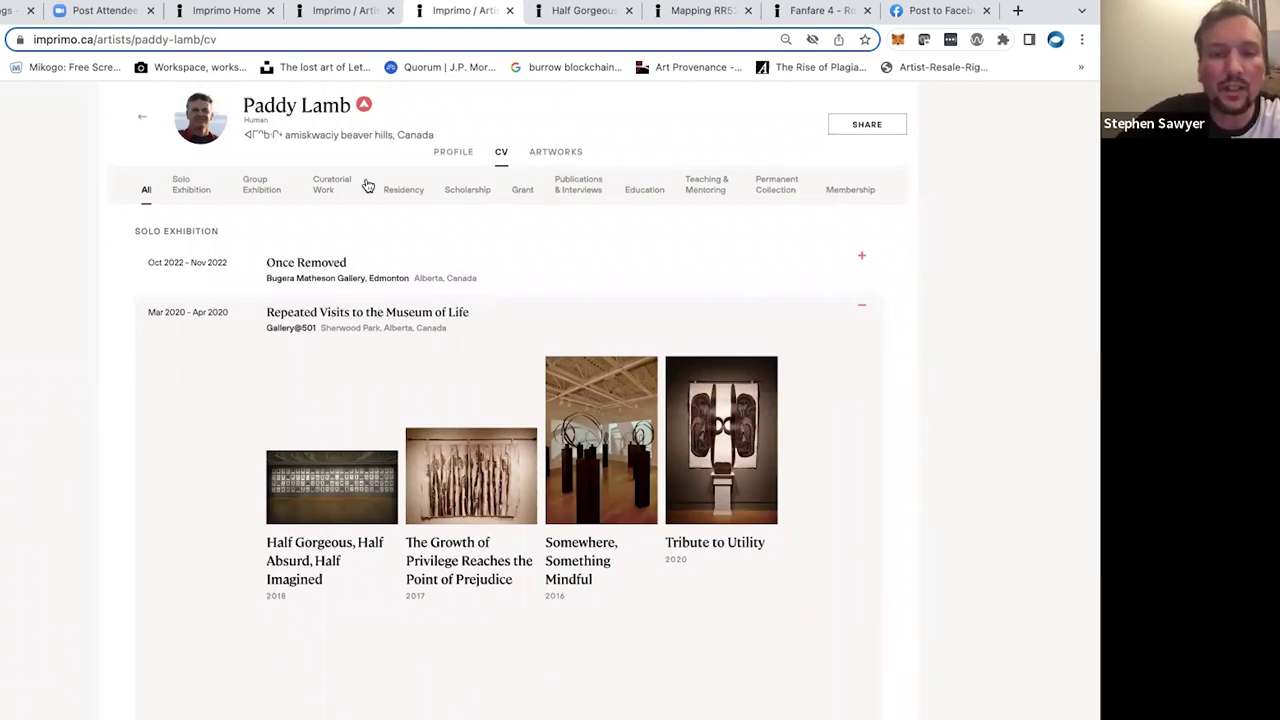
Filter the CV by Residency, Scholarship, Grant and Solo Exhibition, restore all entries, and expand Repeated Visits to the Museum of Life again
left_click(402, 191)
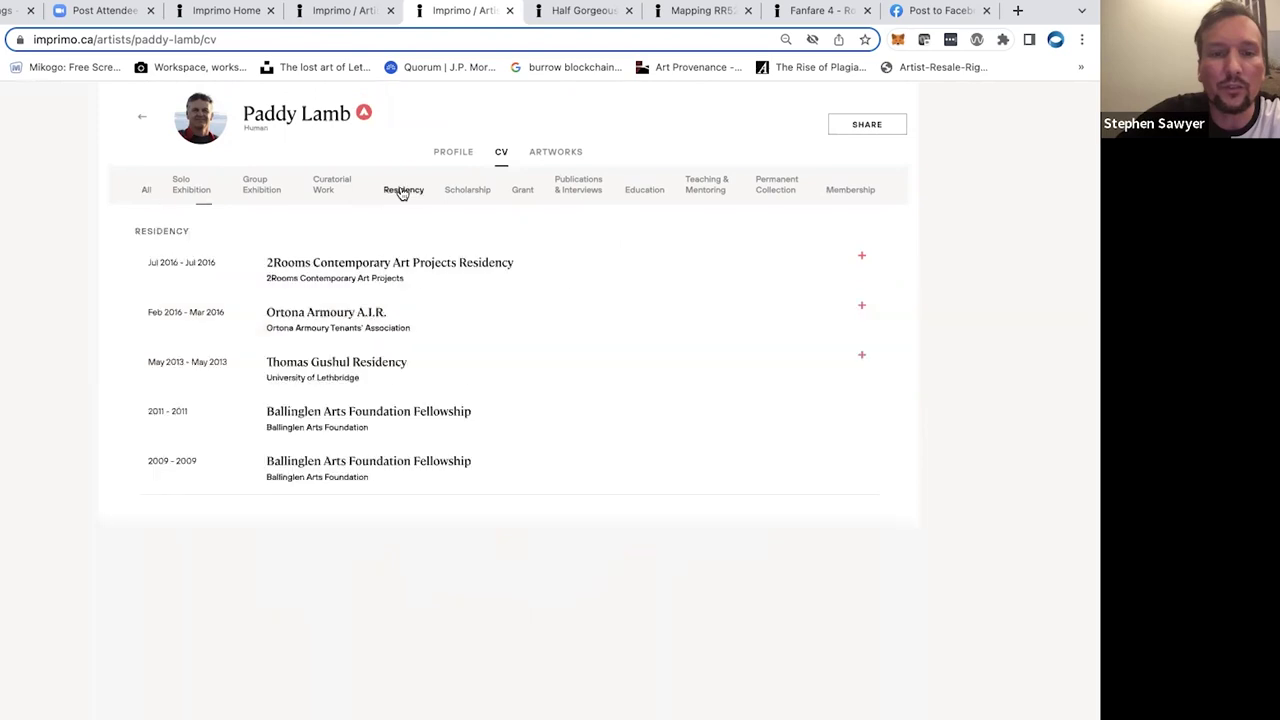
left_click(470, 191)
left_click(524, 194)
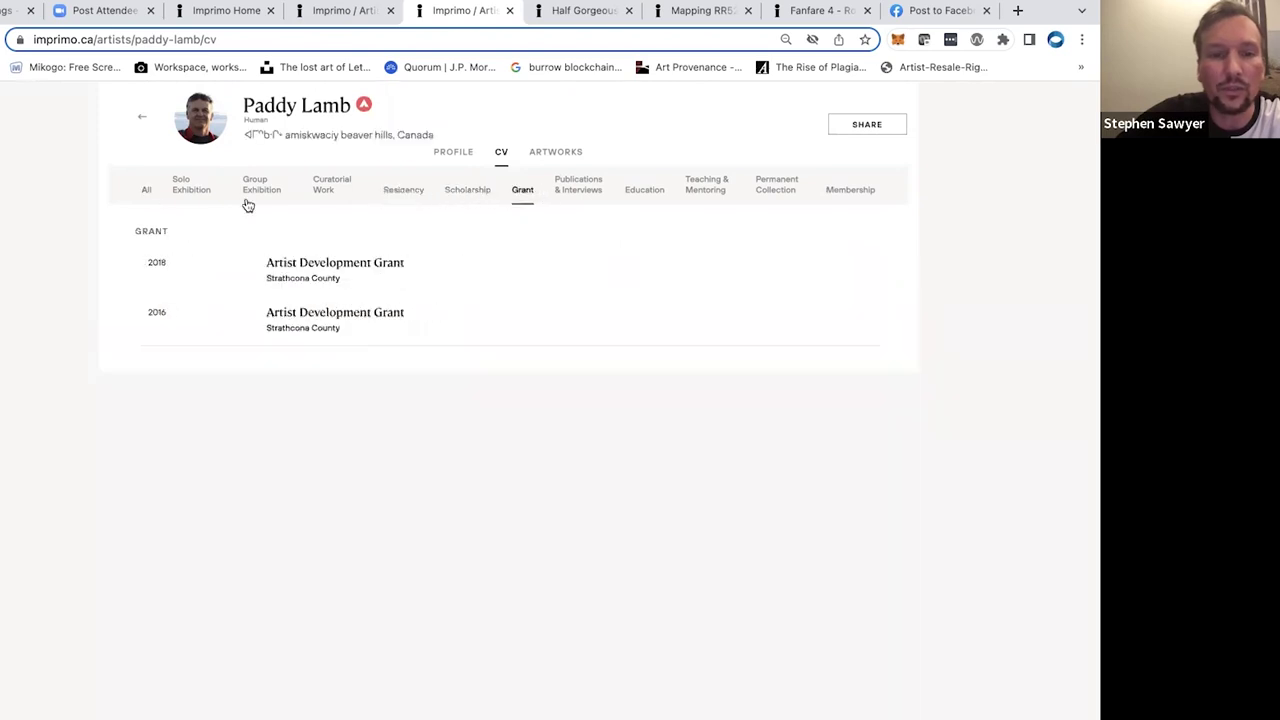
left_click(191, 189)
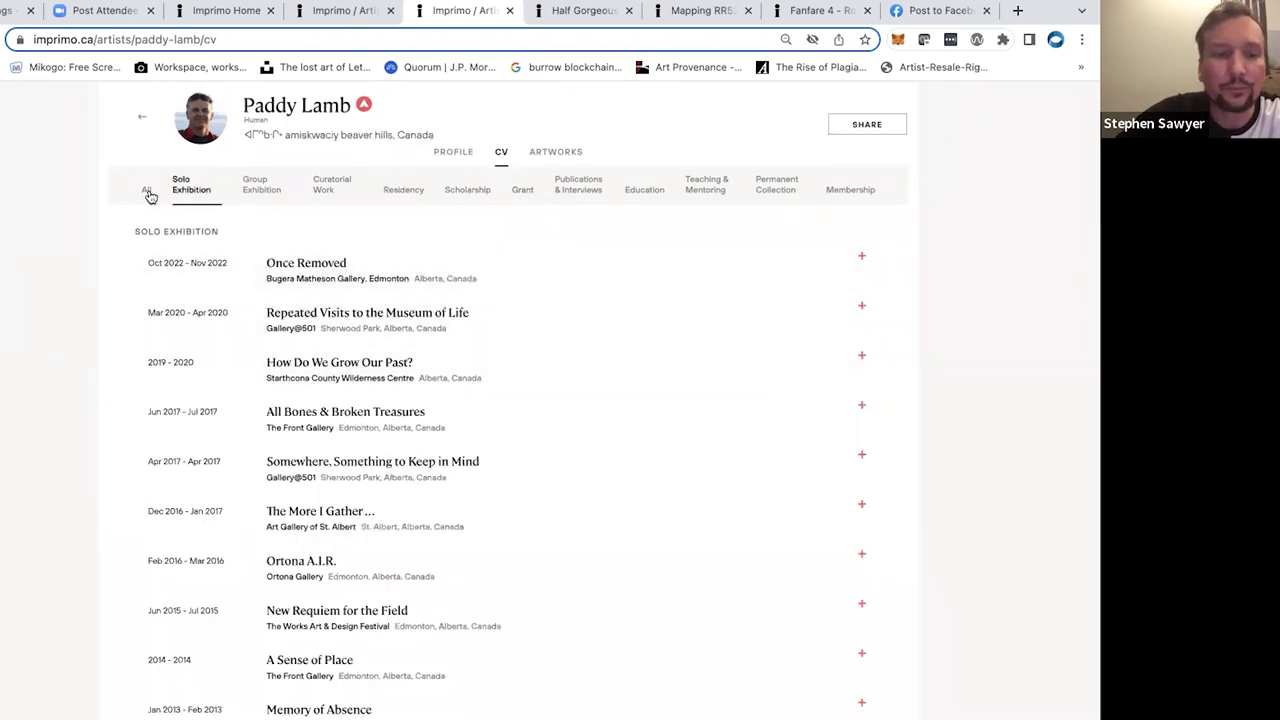
left_click(148, 192)
left_click(862, 305)
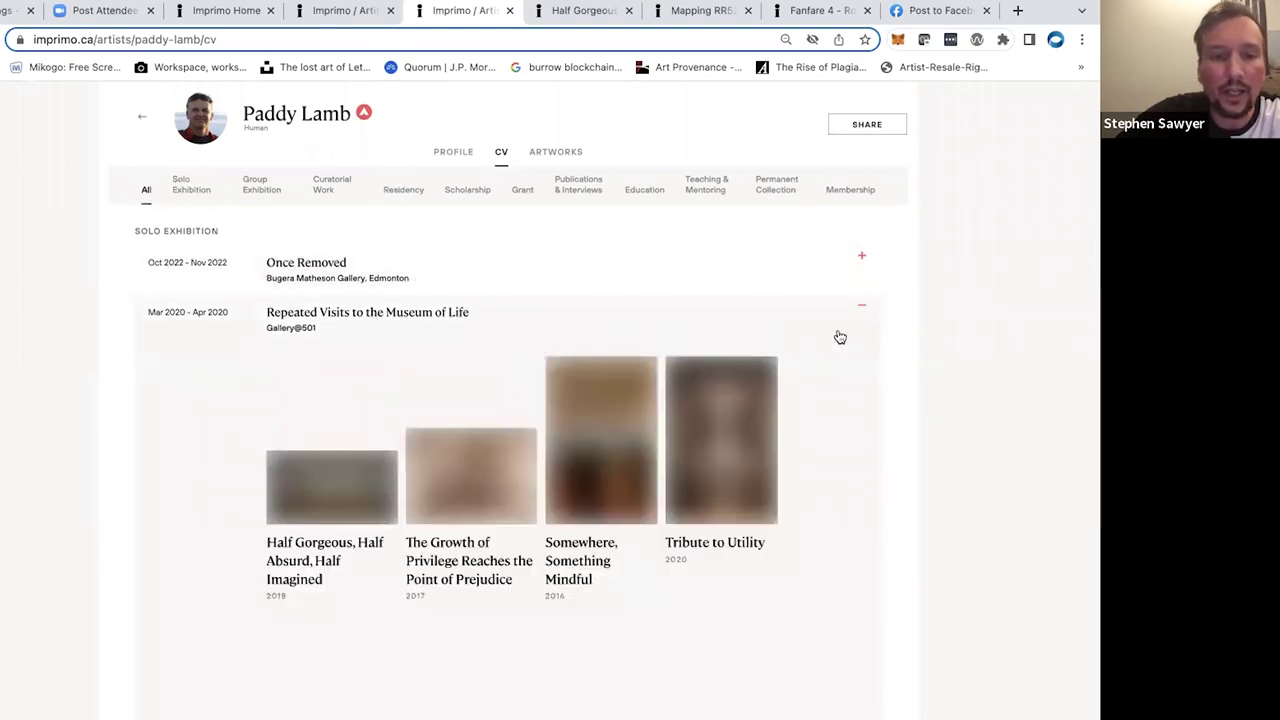
Examine the linked artworks, video, installation photos and supporting documents in the expanded Repeated Visits to the Museum of Life entry
scroll(791, 398, "down", 2)
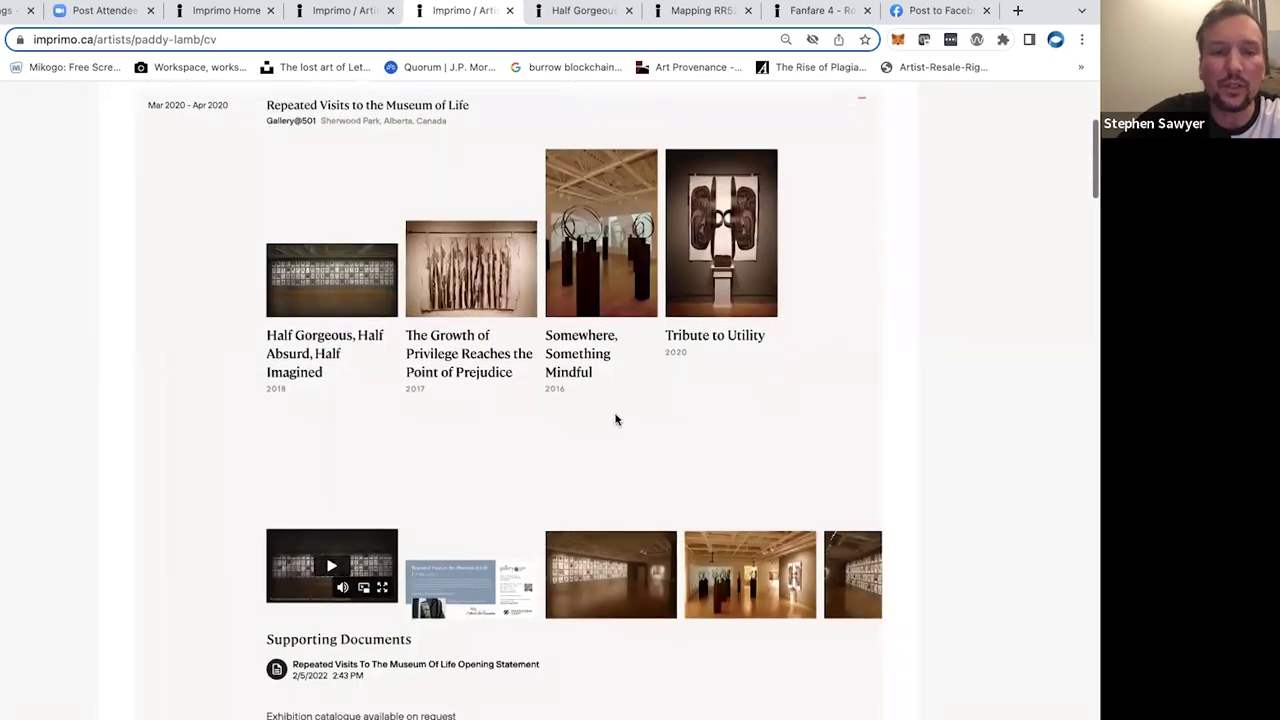
scroll(615, 420, "up", 2)
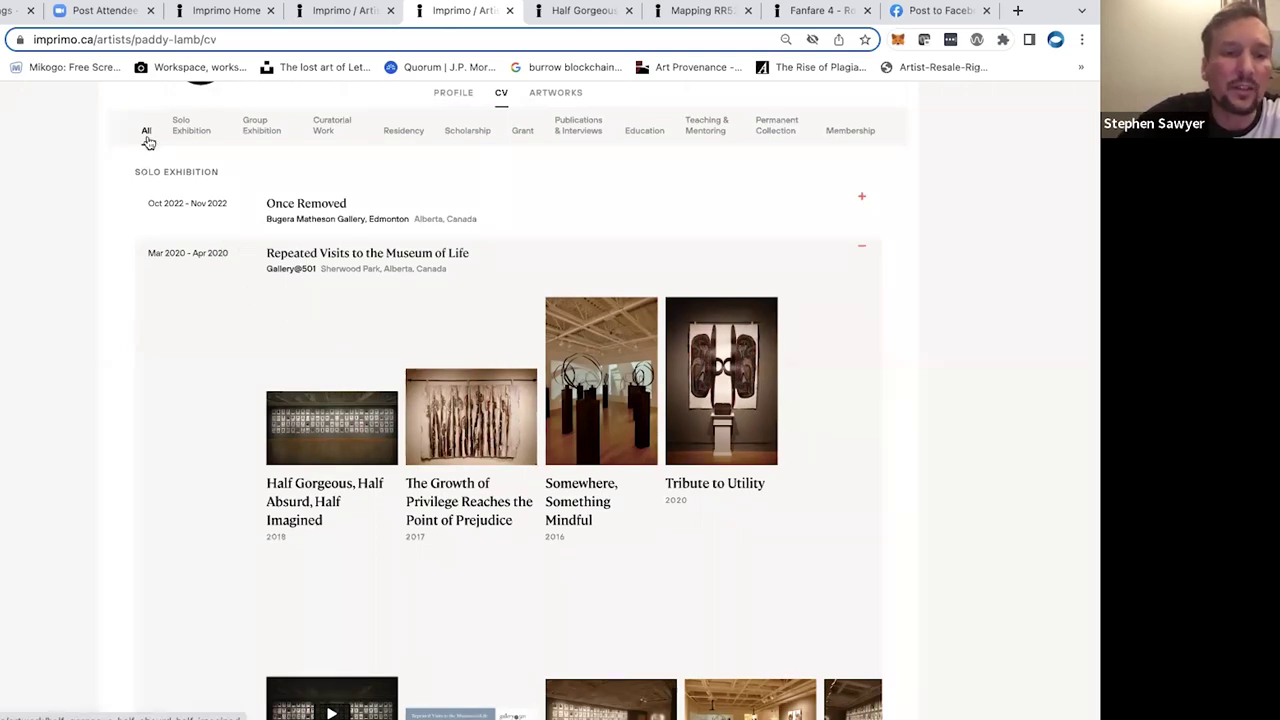
scroll(440, 457, "down", 1)
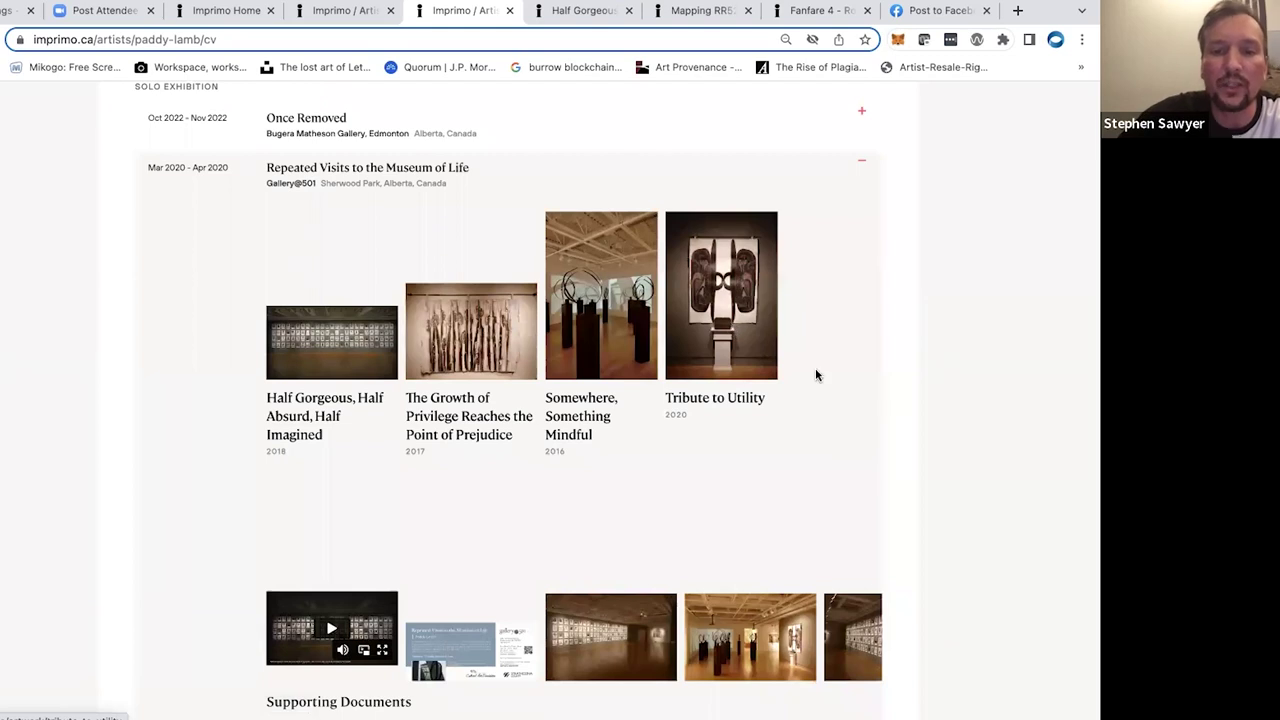
scroll(815, 372, "down", 3)
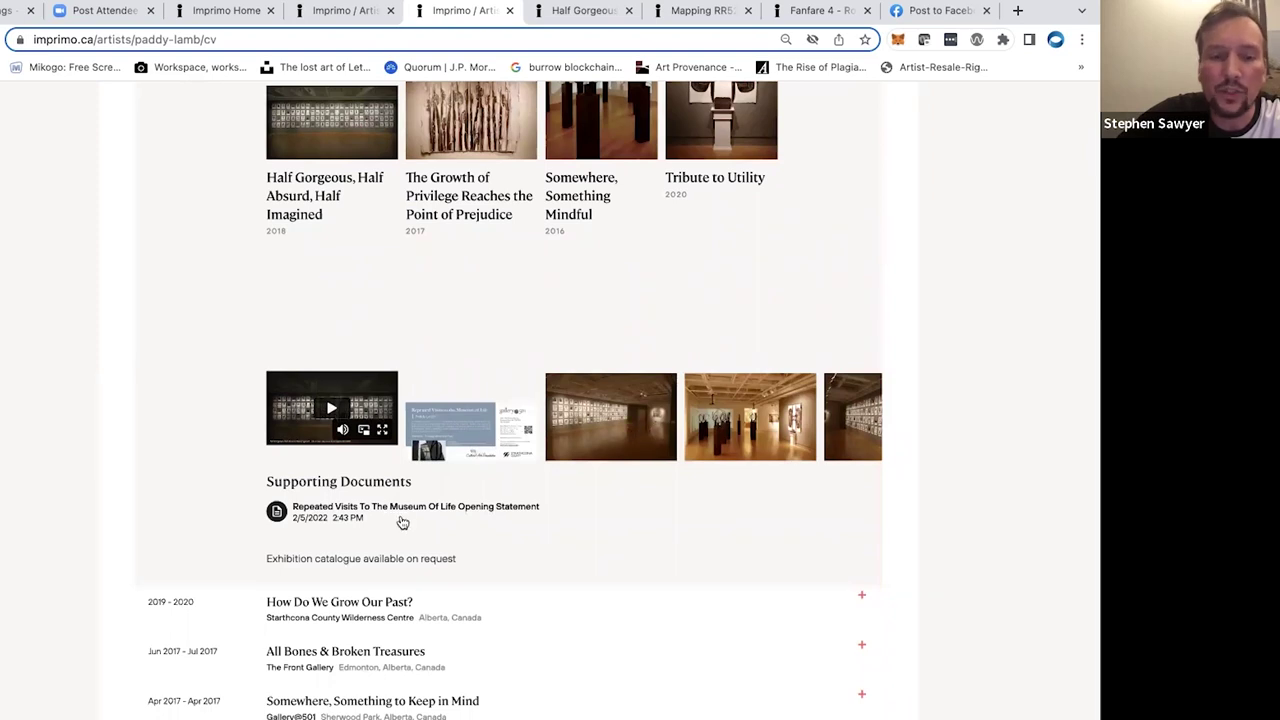
scroll(674, 591, "up", 5)
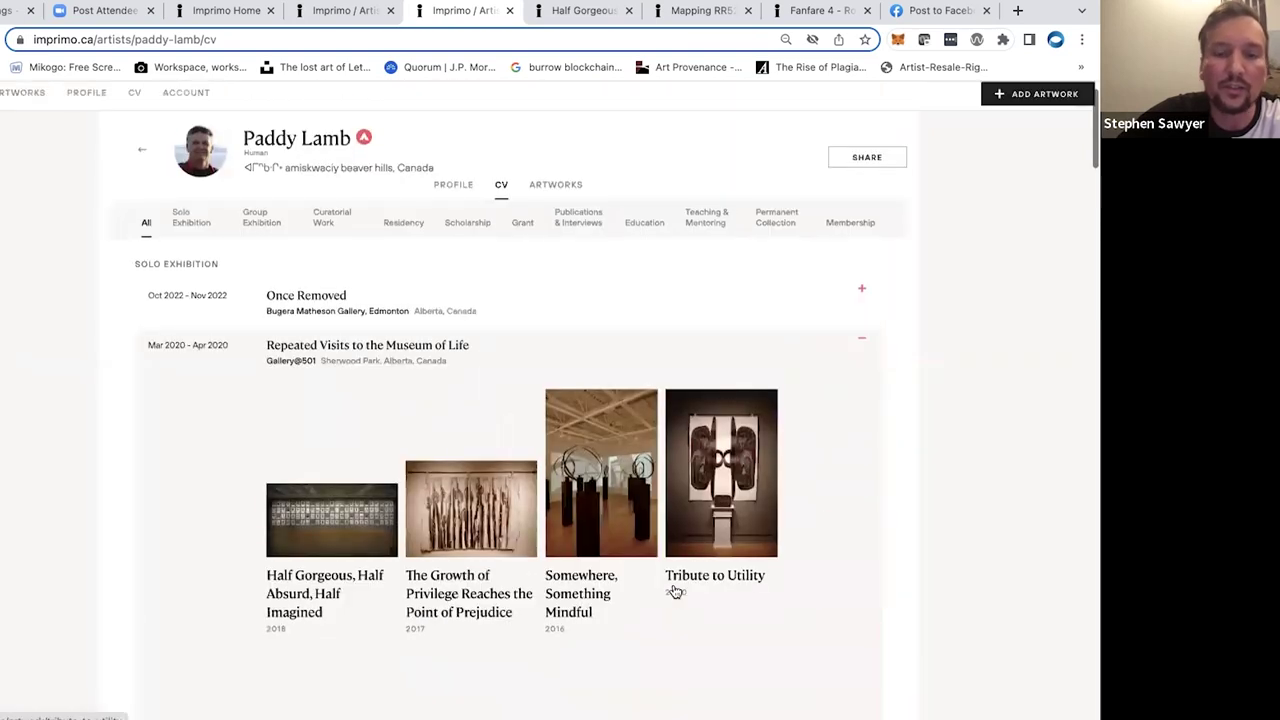
scroll(674, 585, "down", 1)
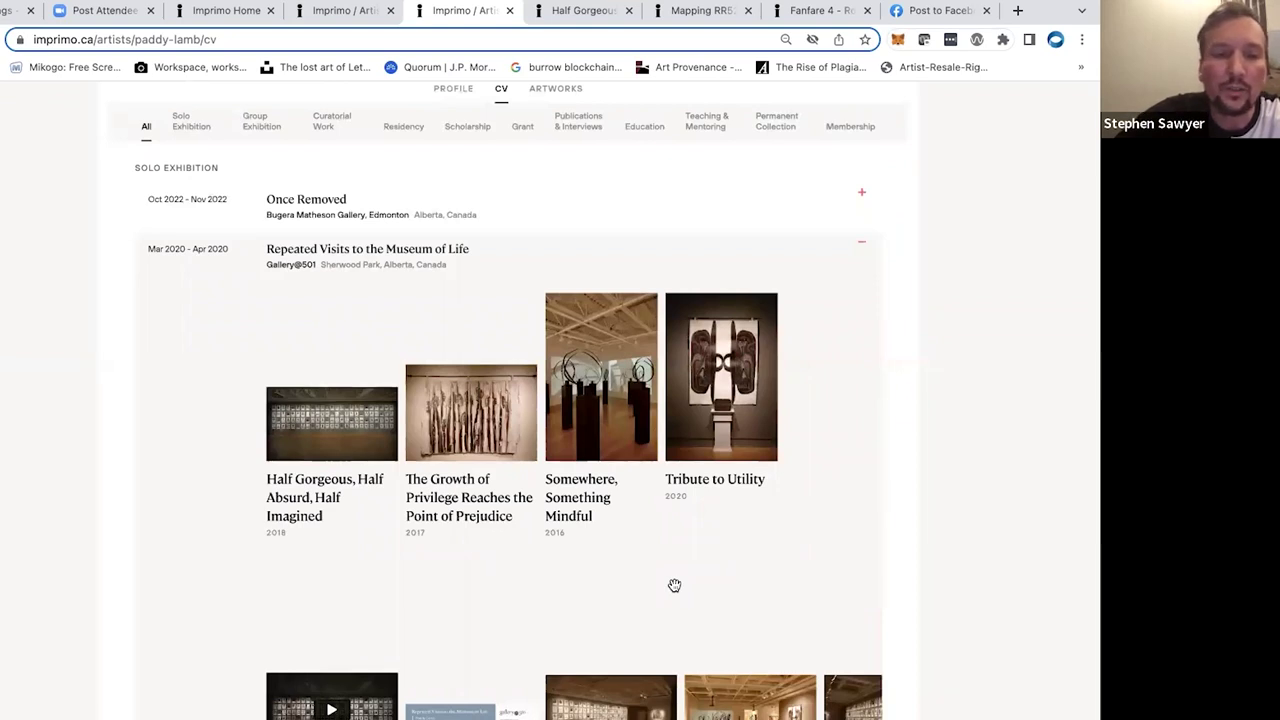
scroll(674, 585, "down", 1)
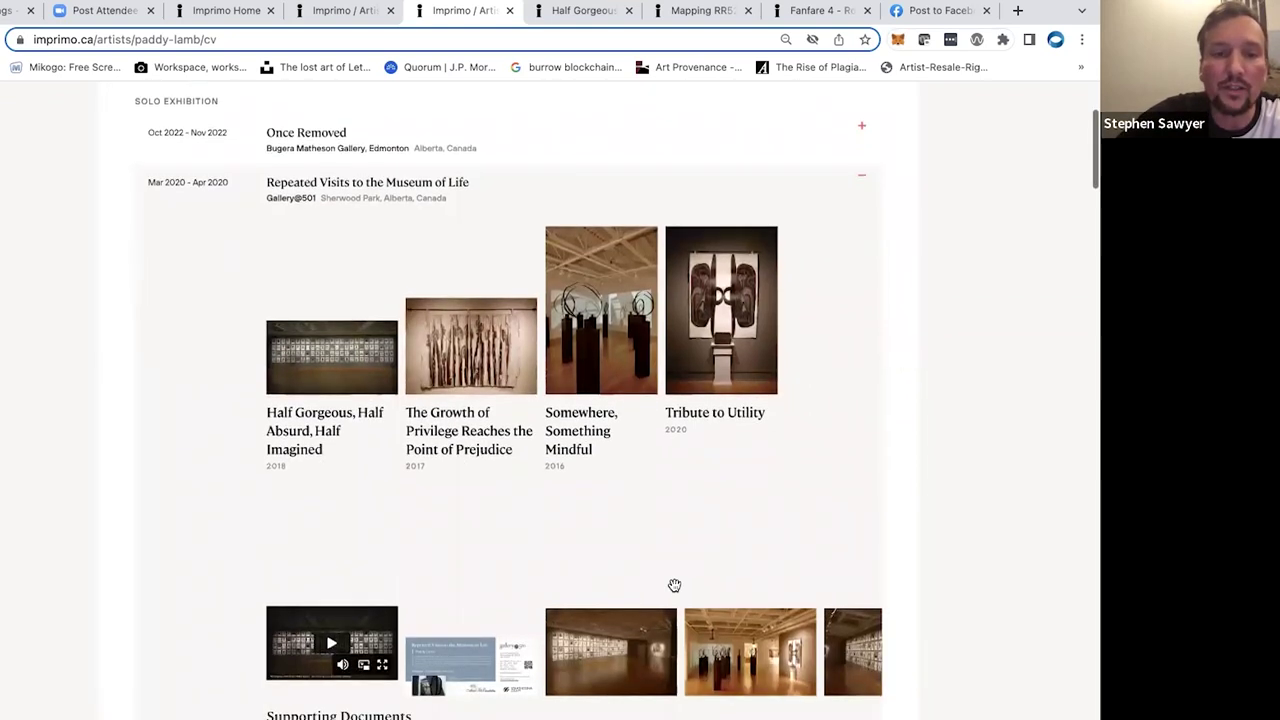
scroll(617, 482, "down", 1)
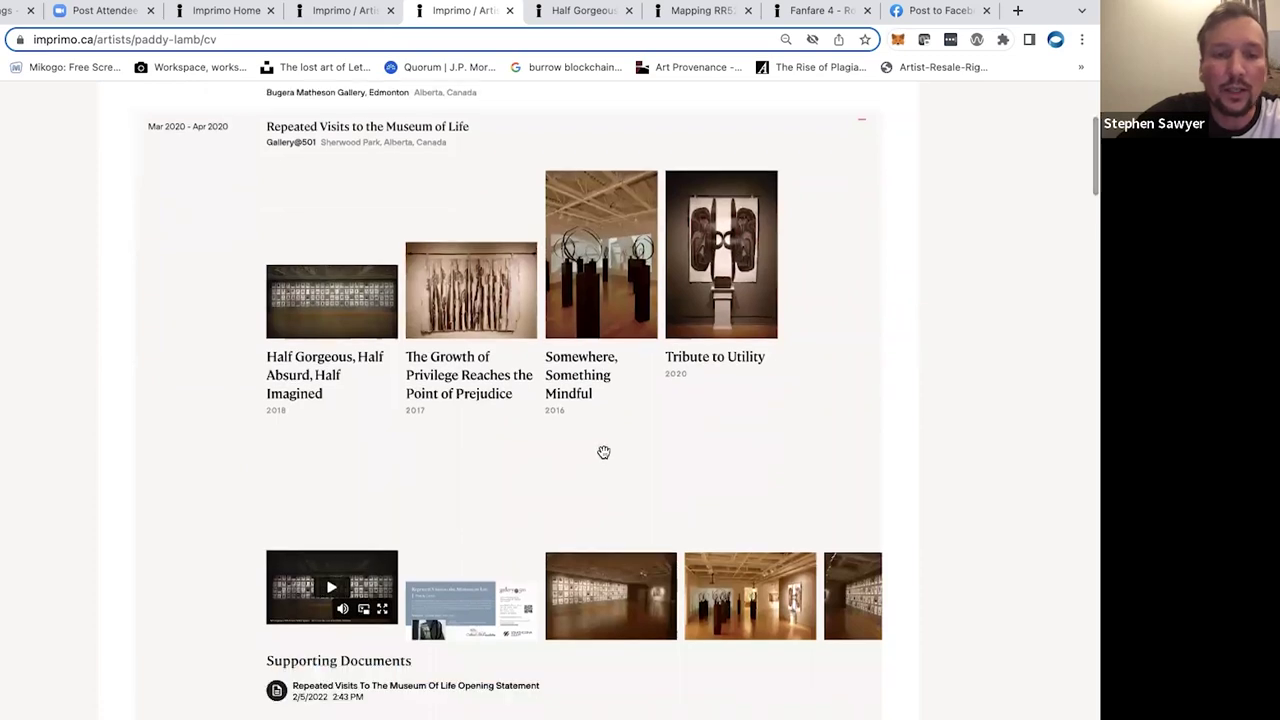
scroll(603, 451, "up", 1)
scroll(597, 549, "down", 1)
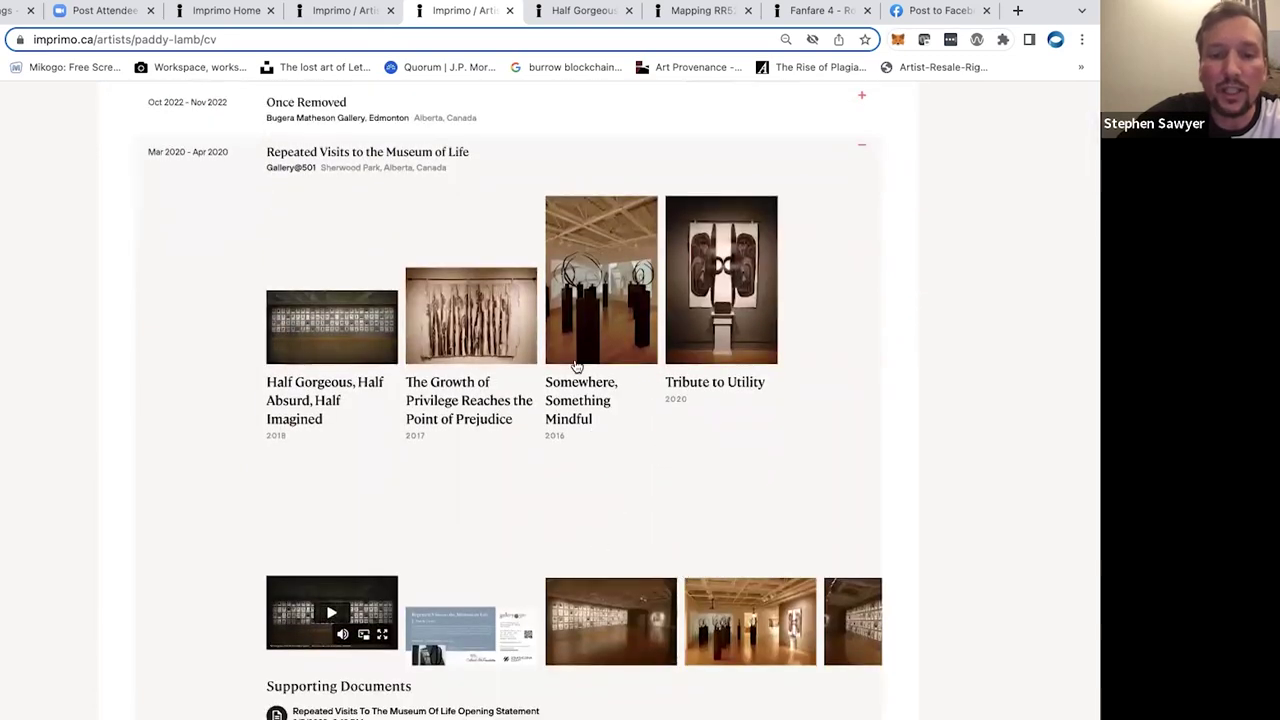
scroll(597, 546, "up", 1)
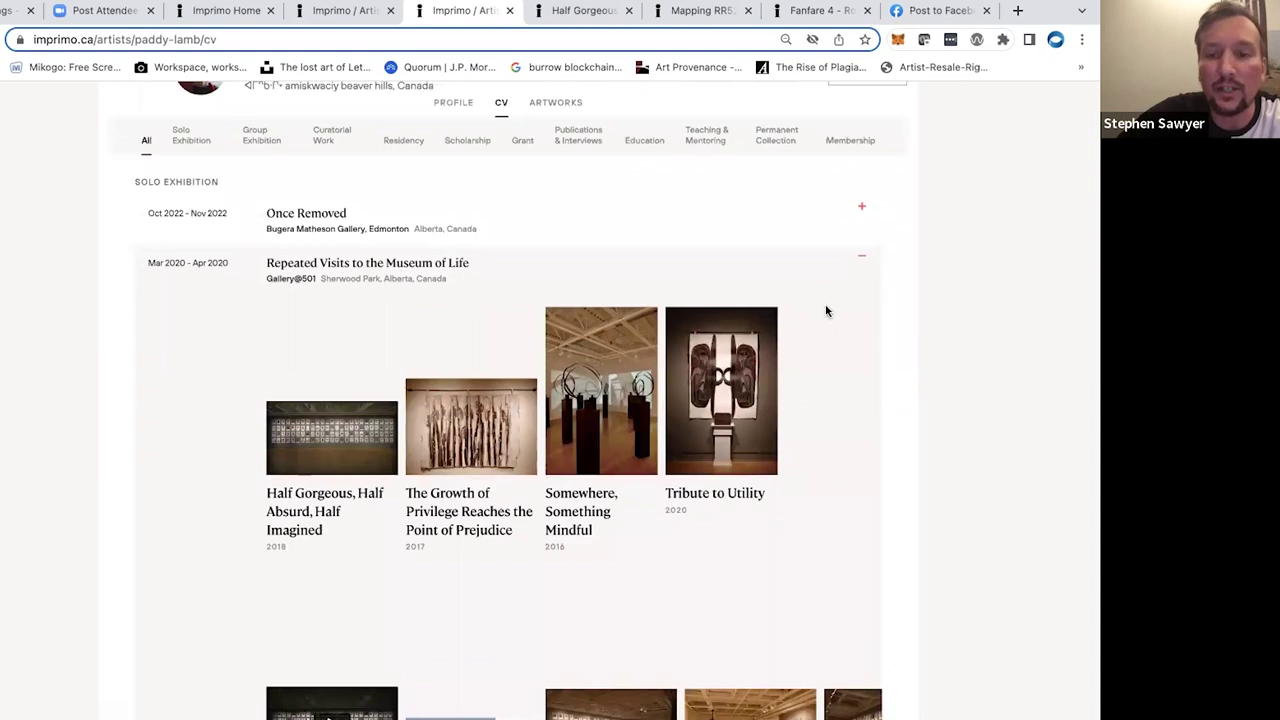
scroll(785, 362, "down", 2)
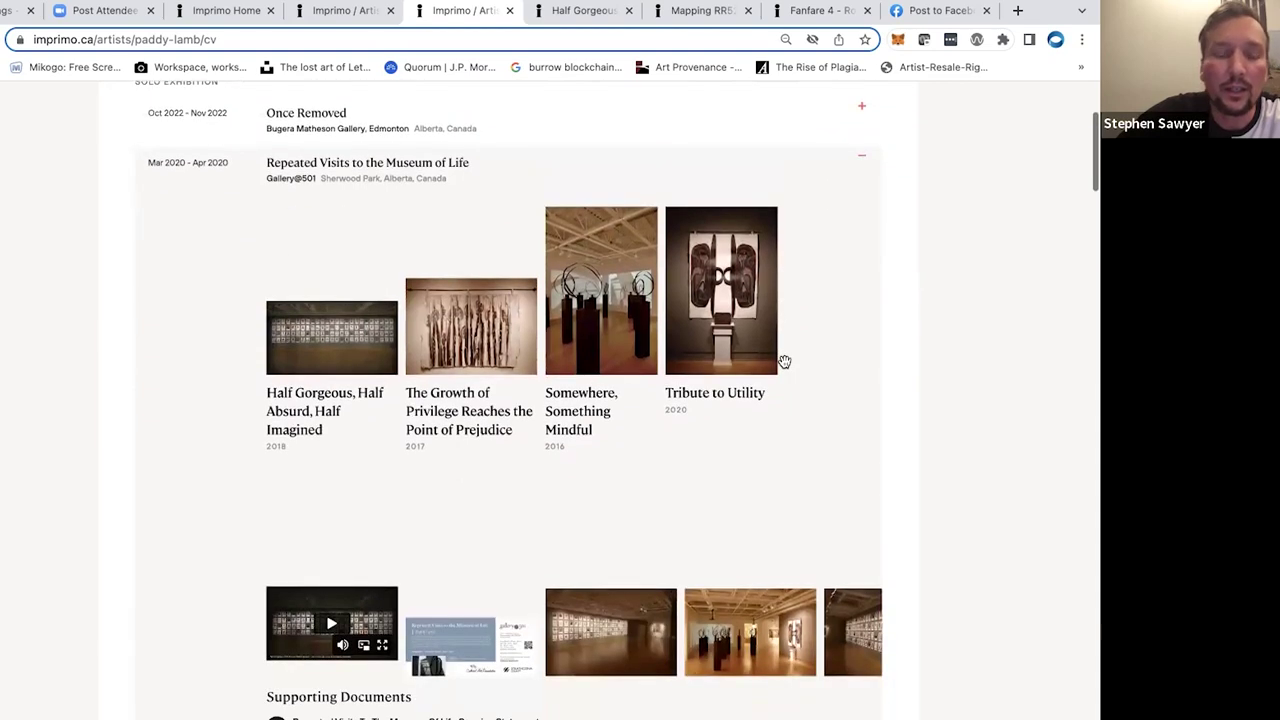
scroll(785, 362, "up", 2)
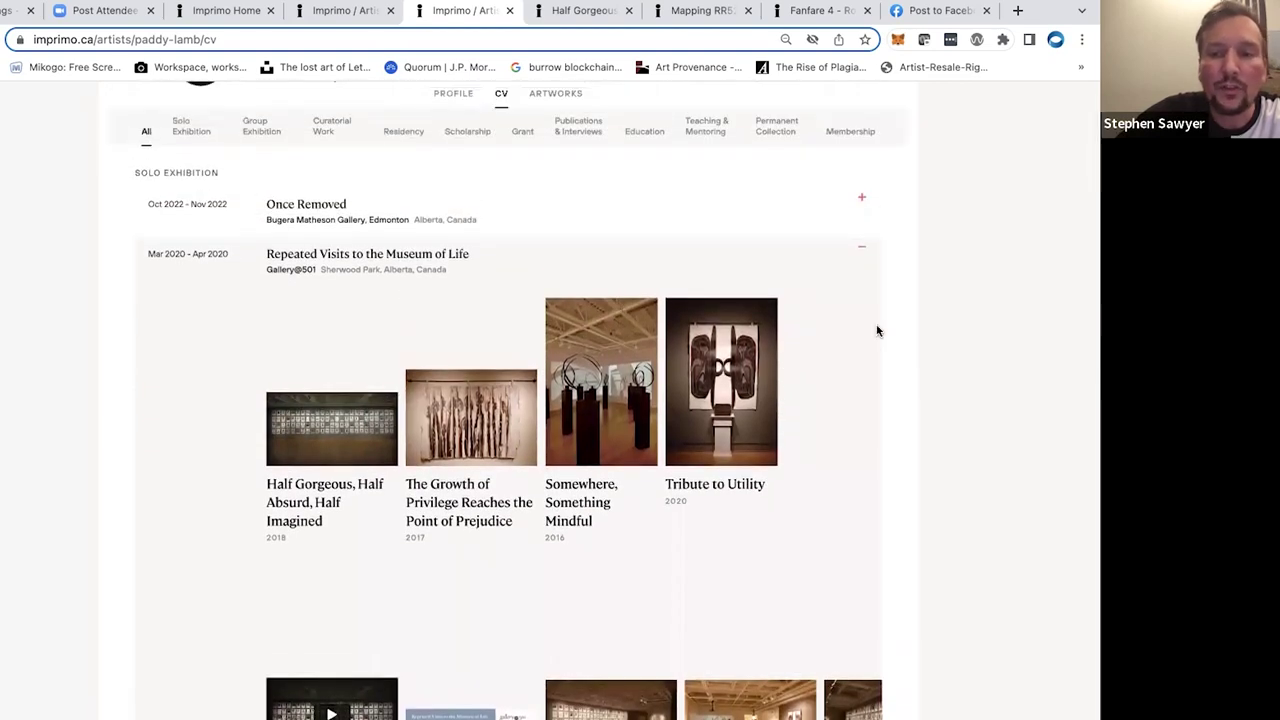
scroll(838, 397, "down", 2)
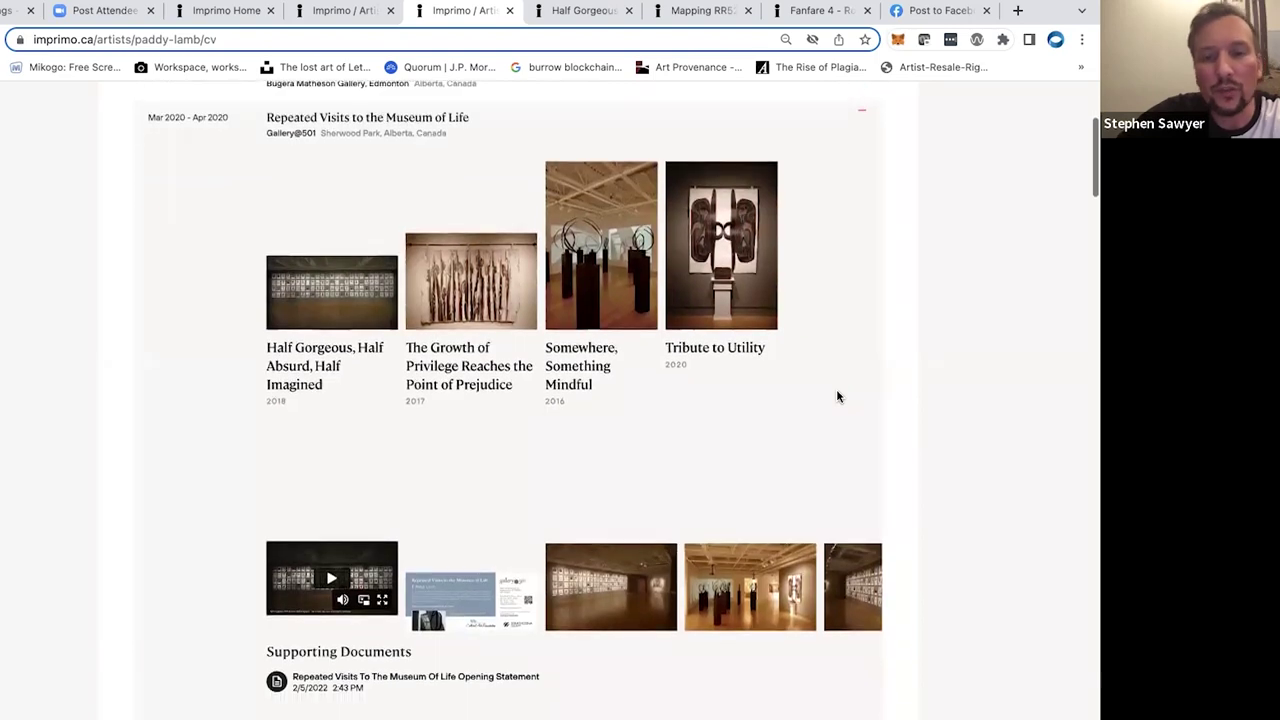
scroll(838, 397, "up", 3)
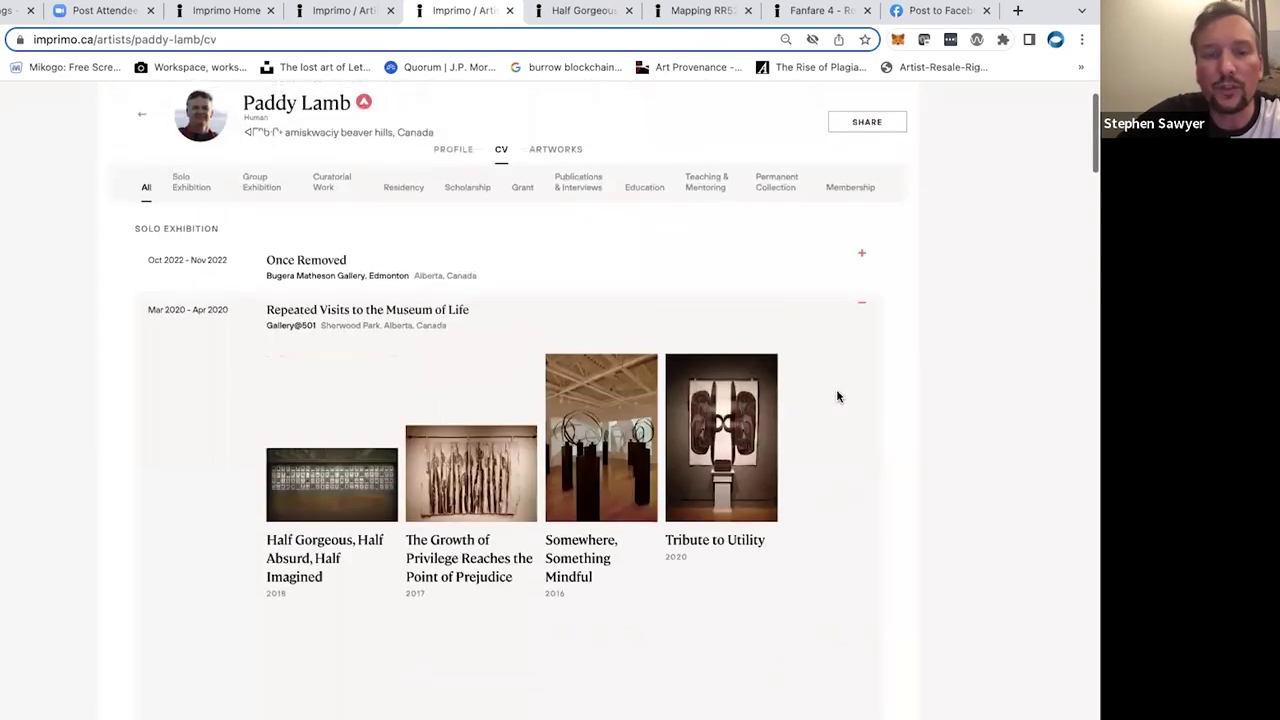
Switch to the Imprimo account home page, open the CV manager and open the group exhibition "test" for editing
left_click(203, 12)
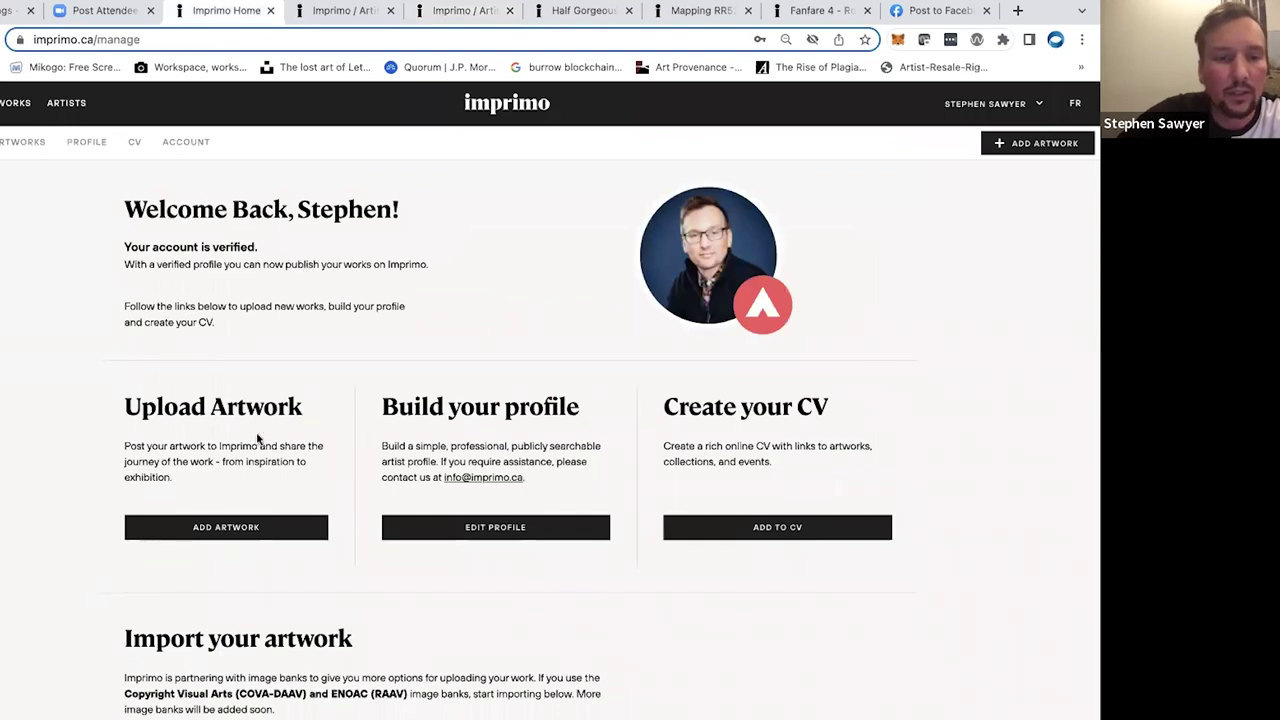
left_click(724, 528)
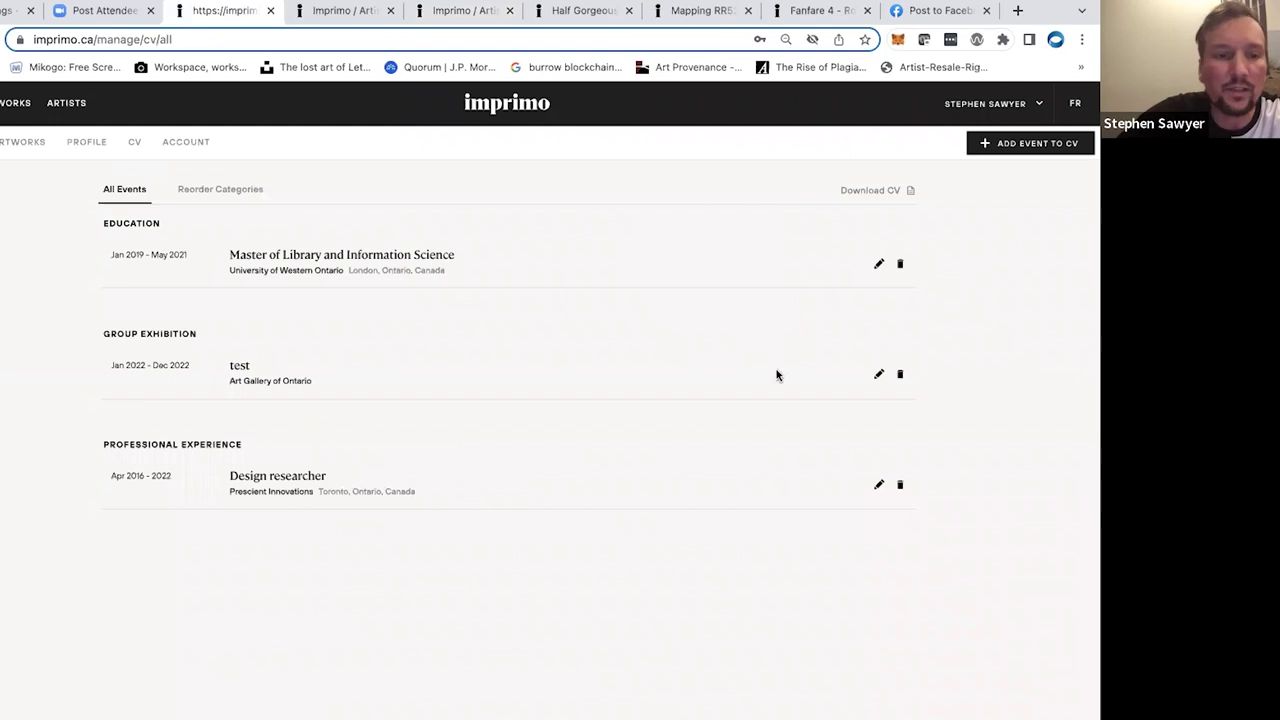
scroll(777, 375, "down", 2)
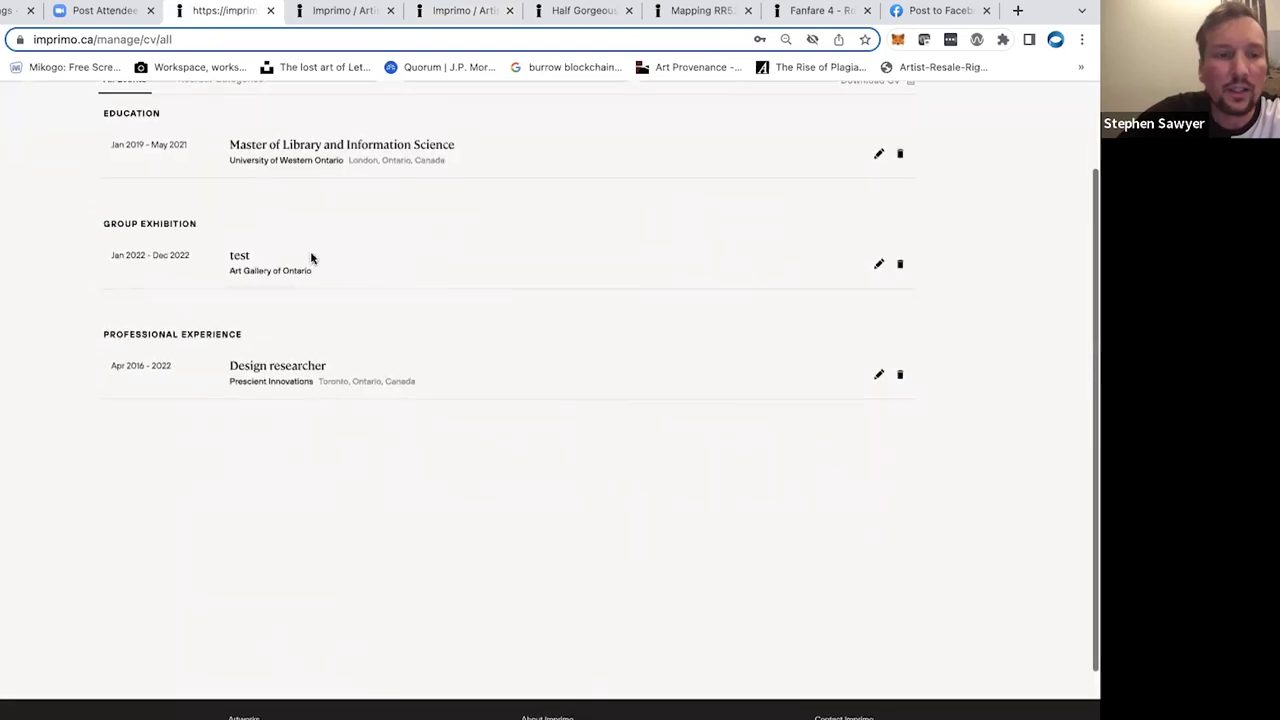
left_click(879, 266)
scroll(651, 372, "down", 6)
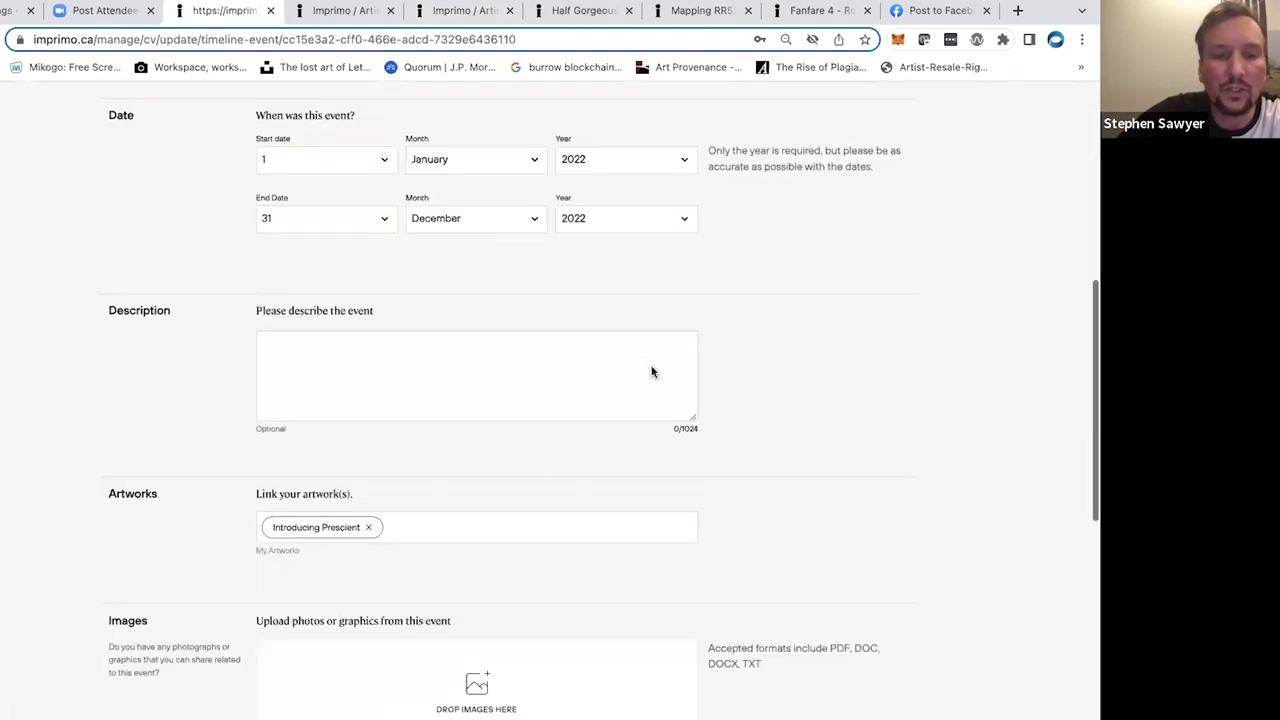
Show the artworks that can be linked to the exhibition, dismiss the list and review the rest of the event form
left_click(404, 378)
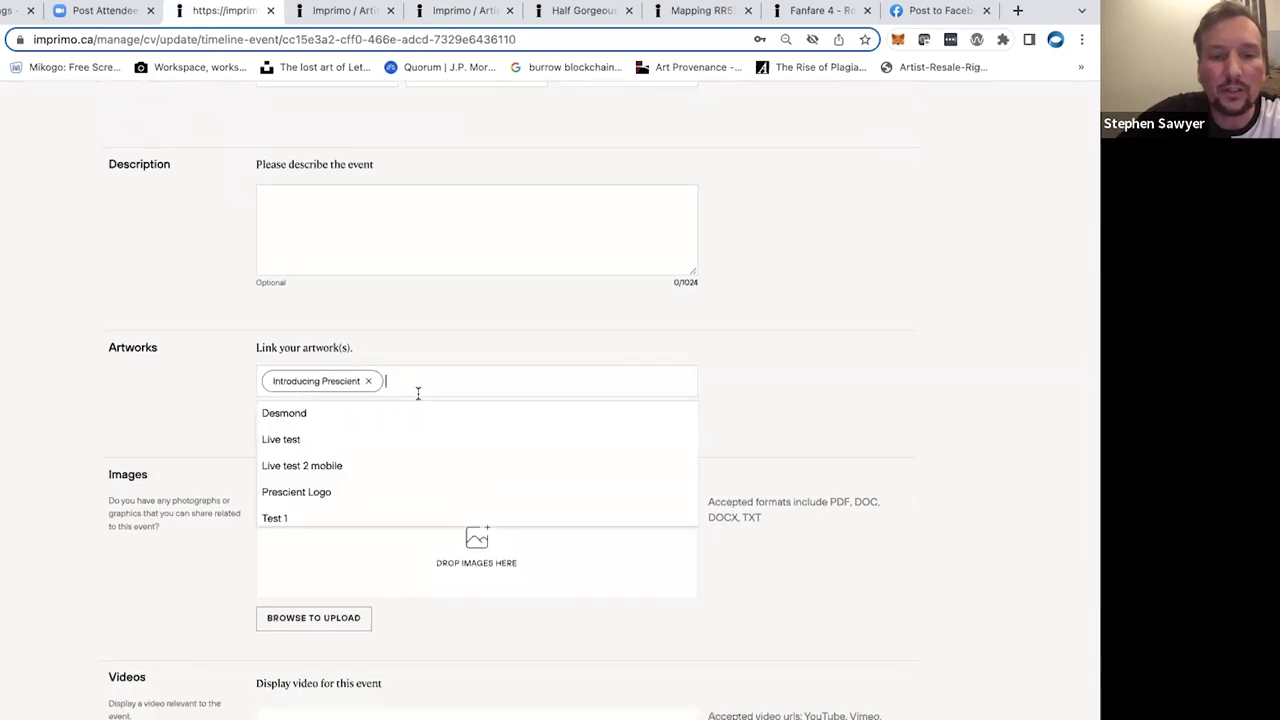
scroll(406, 462, "down", 5)
left_click(765, 423)
scroll(764, 422, "up", 6)
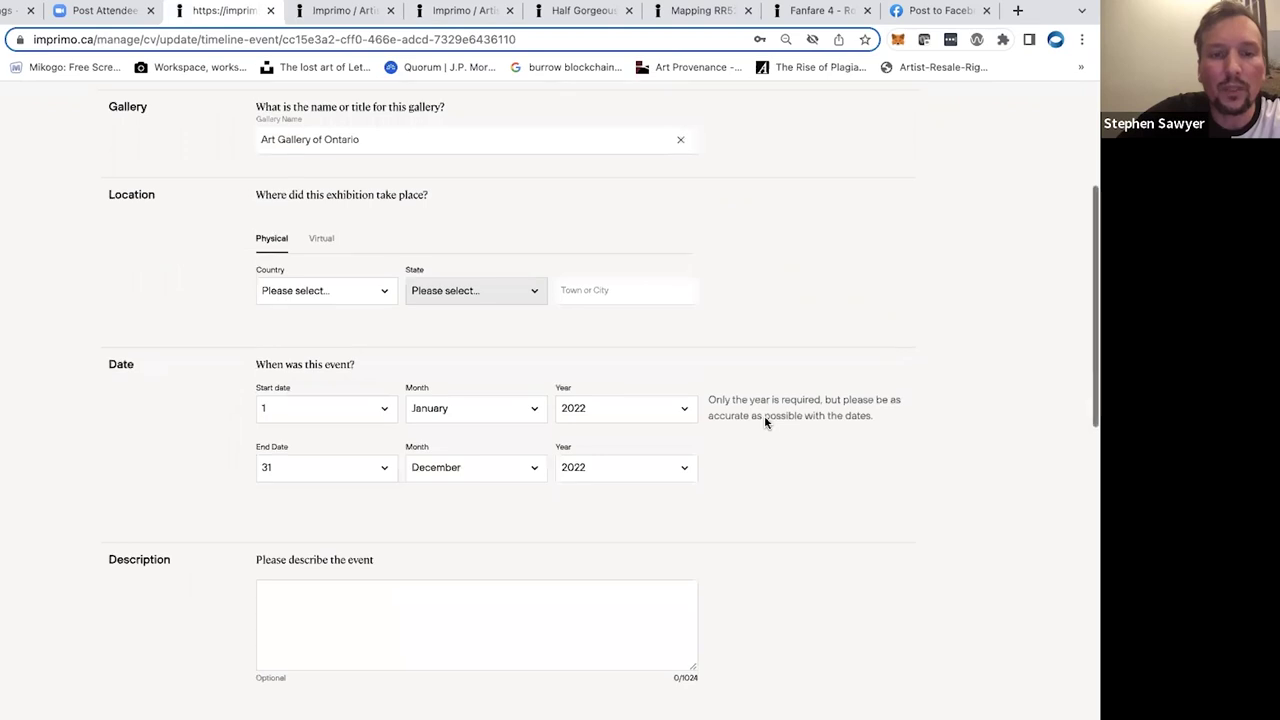
scroll(765, 423, "up", 2)
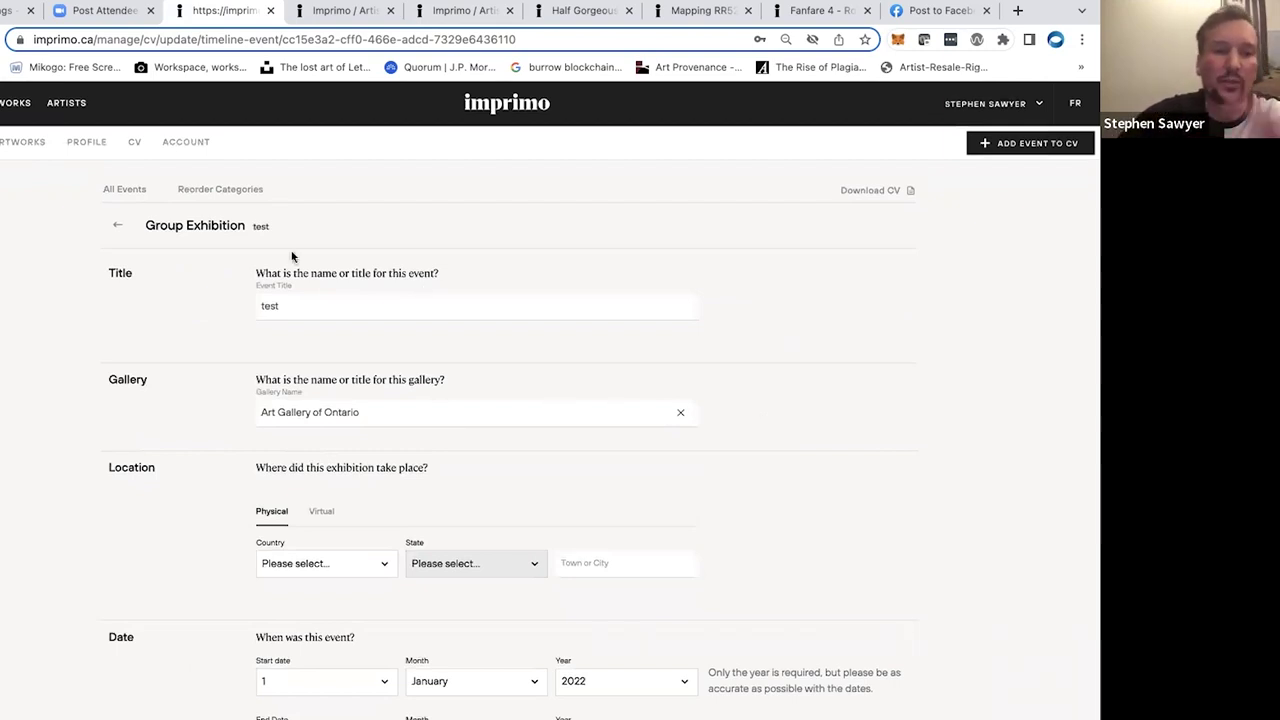
Open the Test 2 artwork from the account's artworks and review the event types available for its timeline
left_click(27, 147)
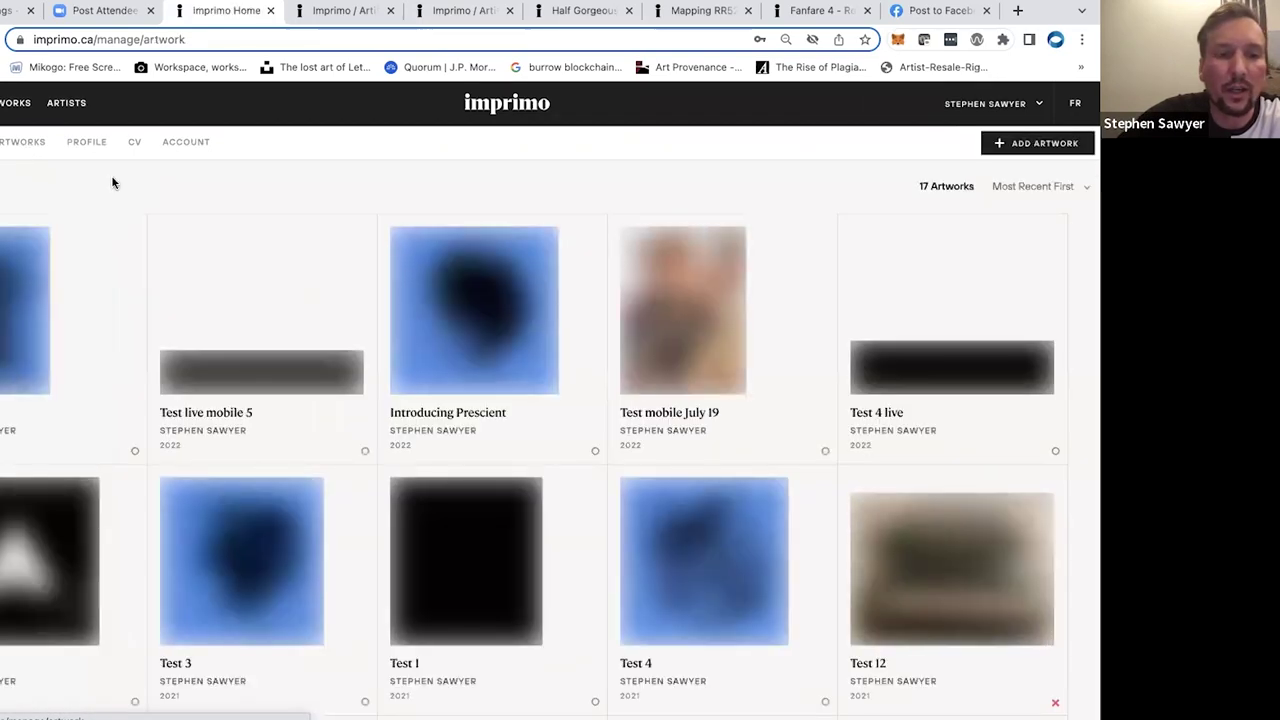
left_click(25, 303)
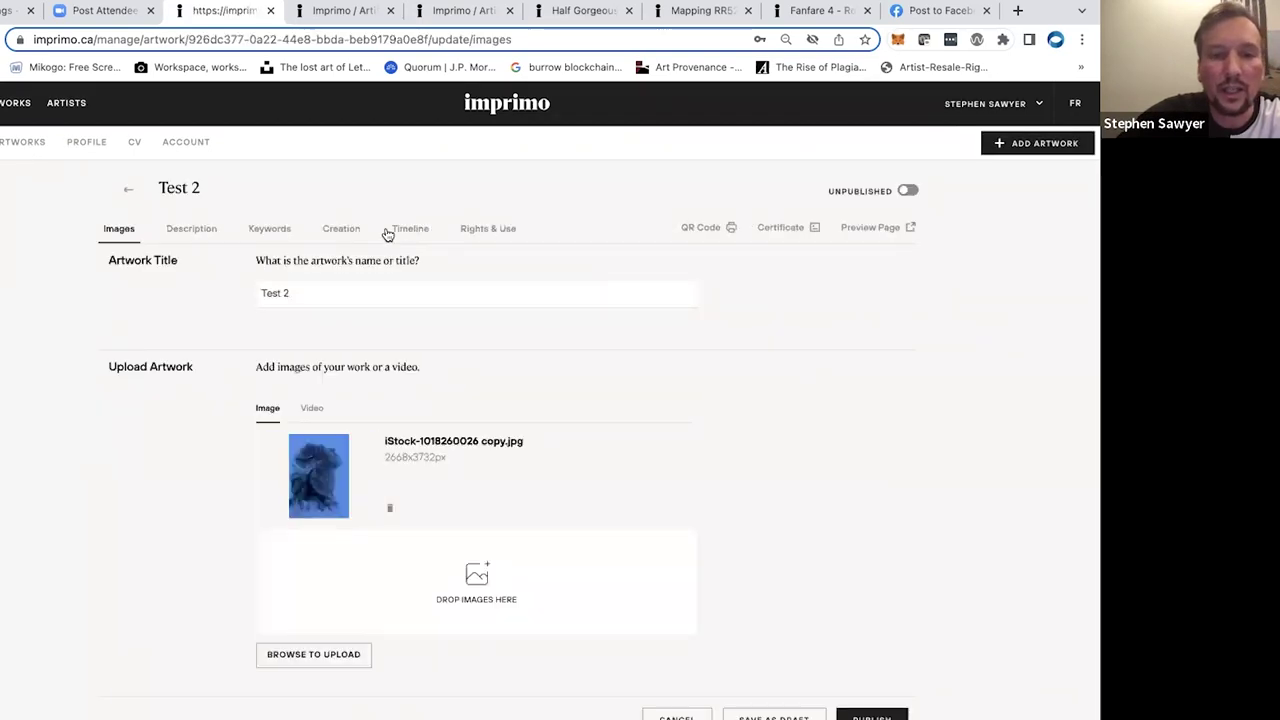
left_click(416, 230)
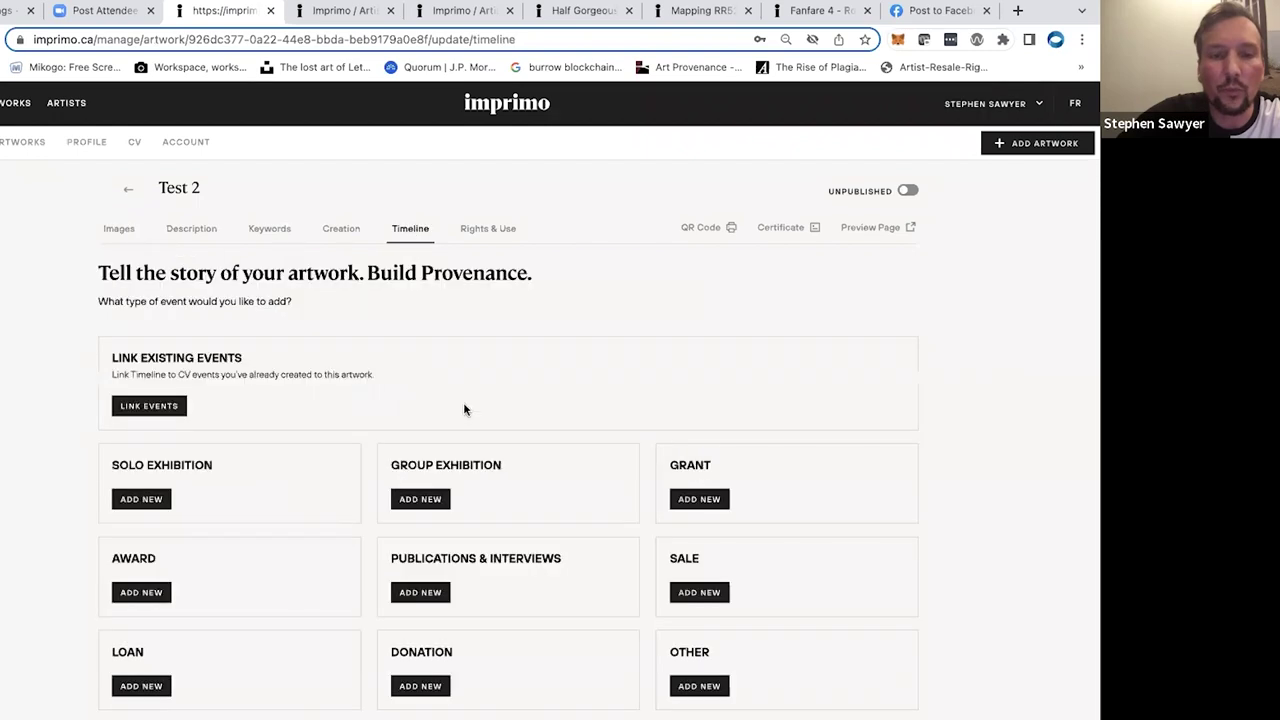
scroll(477, 427, "down", 1)
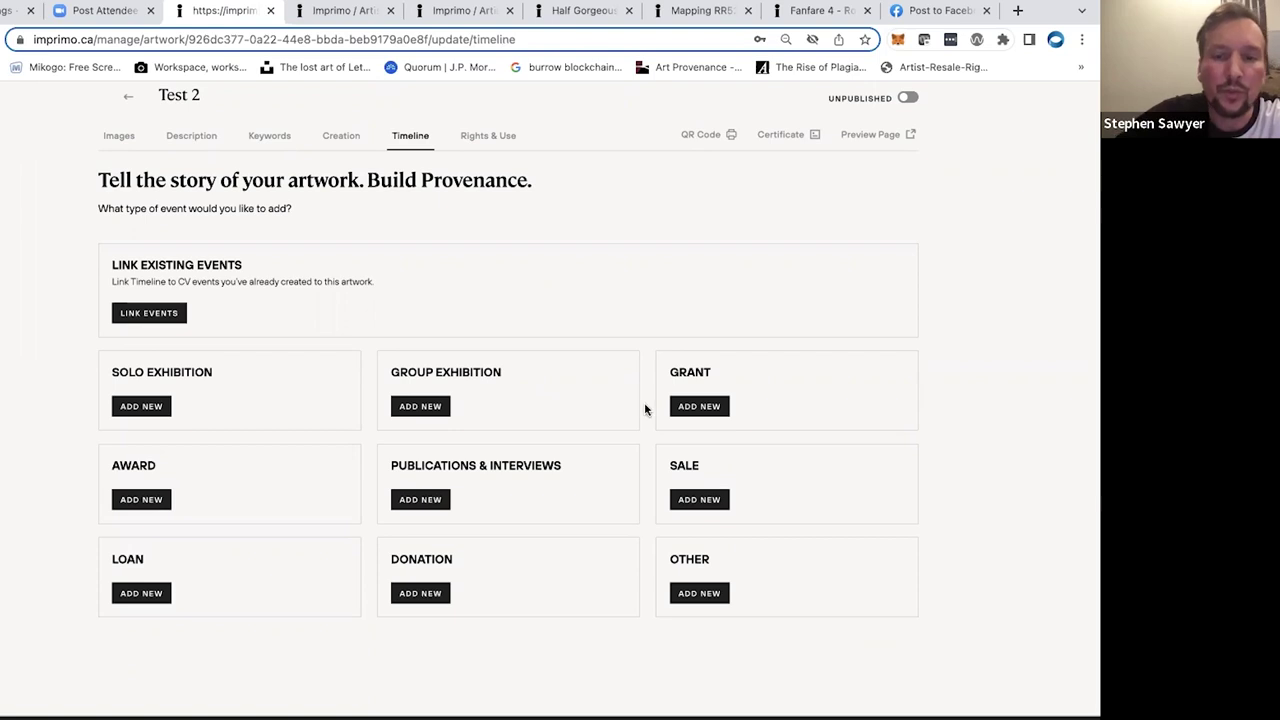
scroll(645, 409, "up", 2)
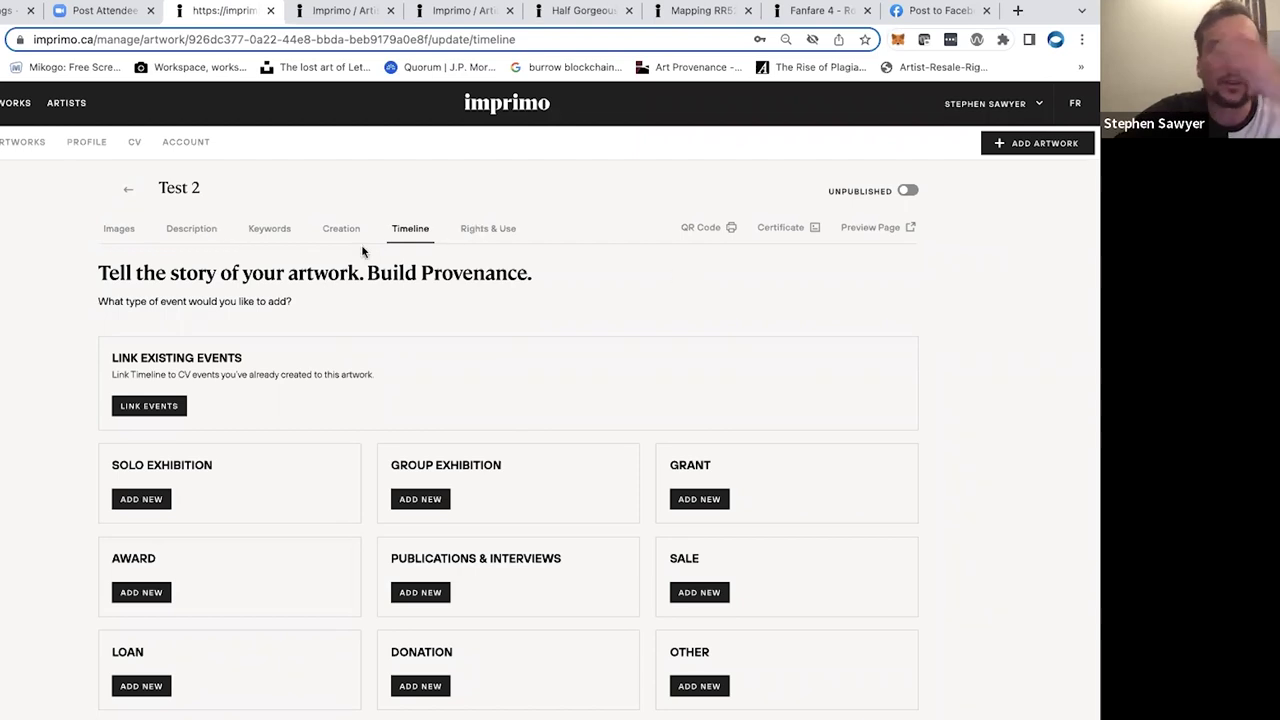
Return to the artworks list, reopen Test 2, view its certificate of creation and close the certificate
left_click(106, 202)
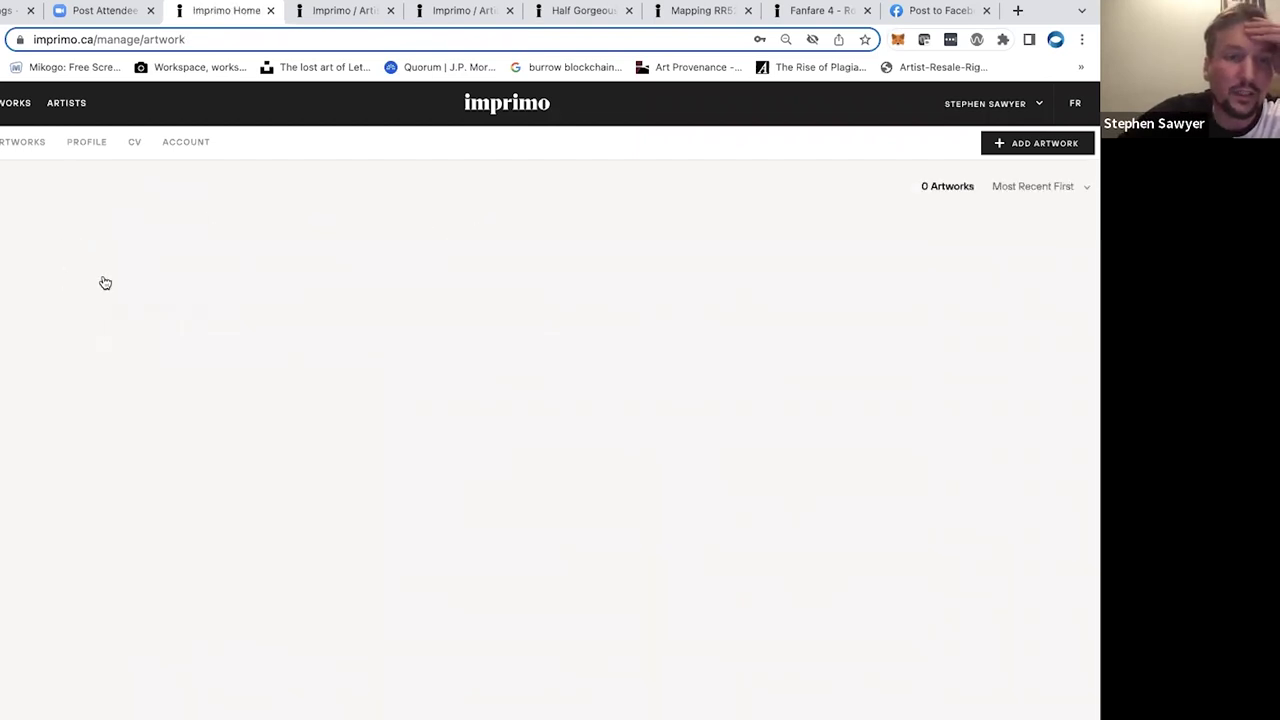
left_click(35, 292)
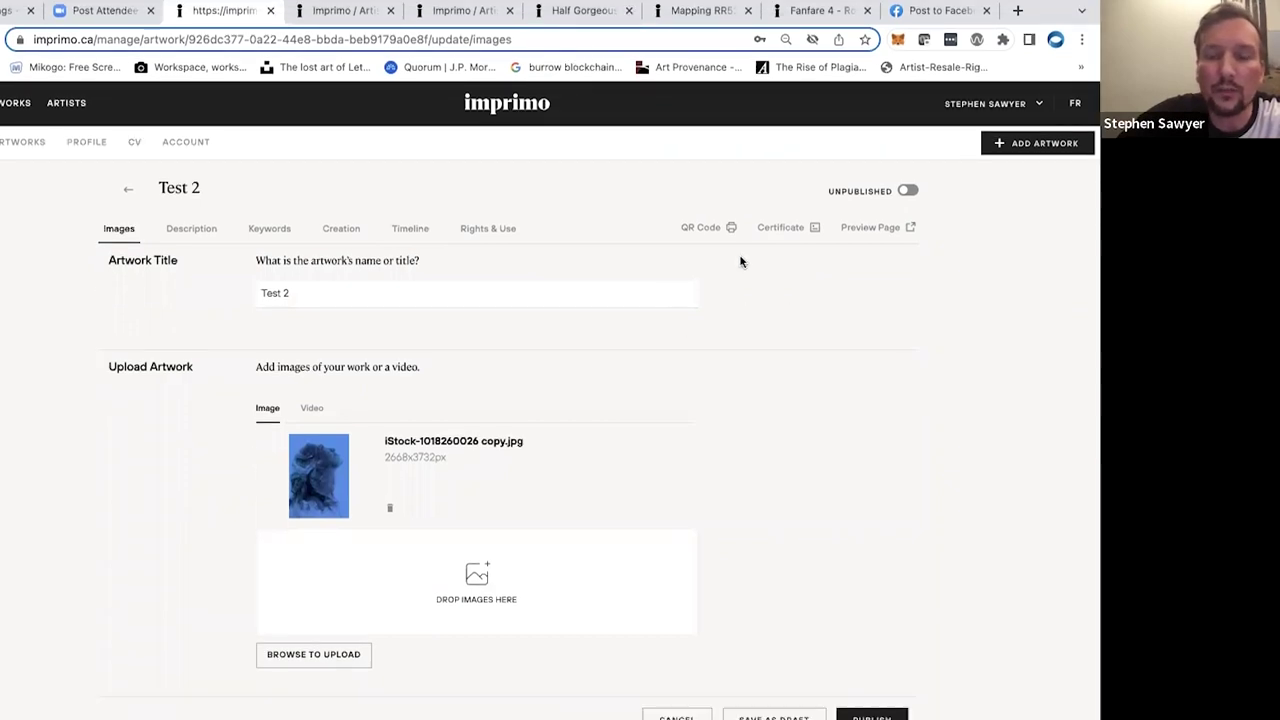
left_click(790, 231)
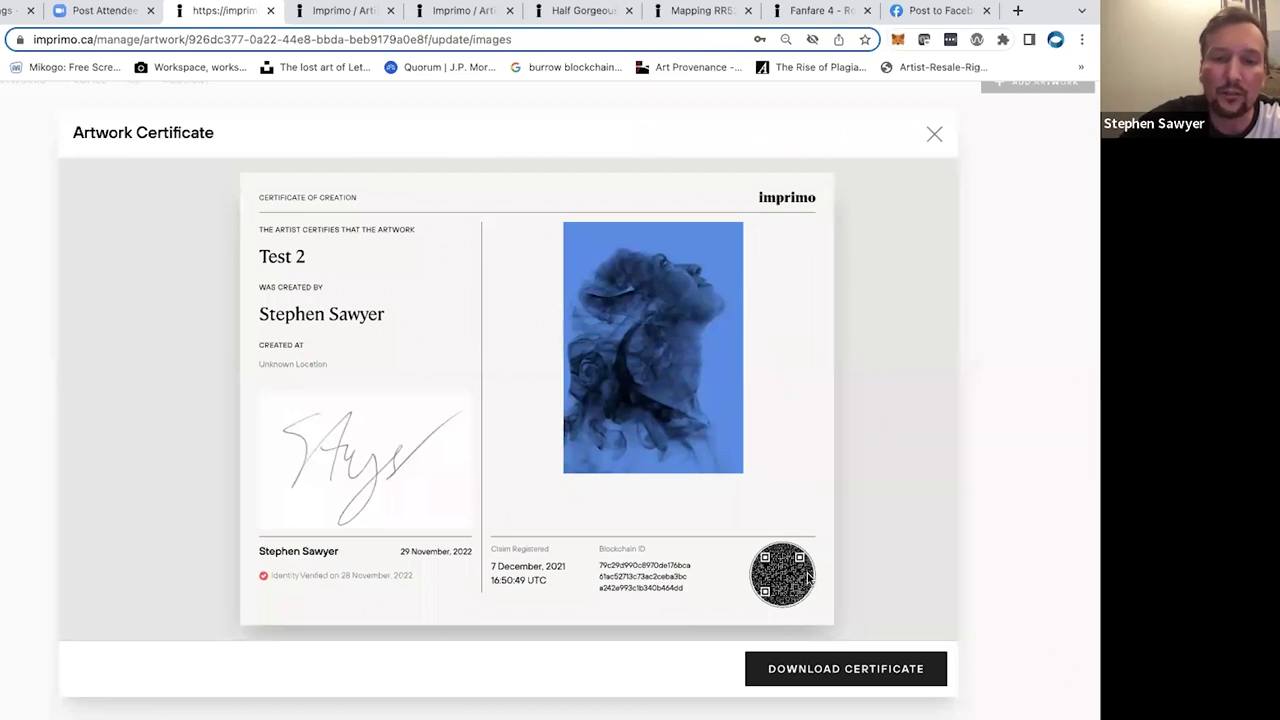
left_click(934, 134)
Preview the printable QR code sheet for Test 2 and cancel printing
left_click(700, 172)
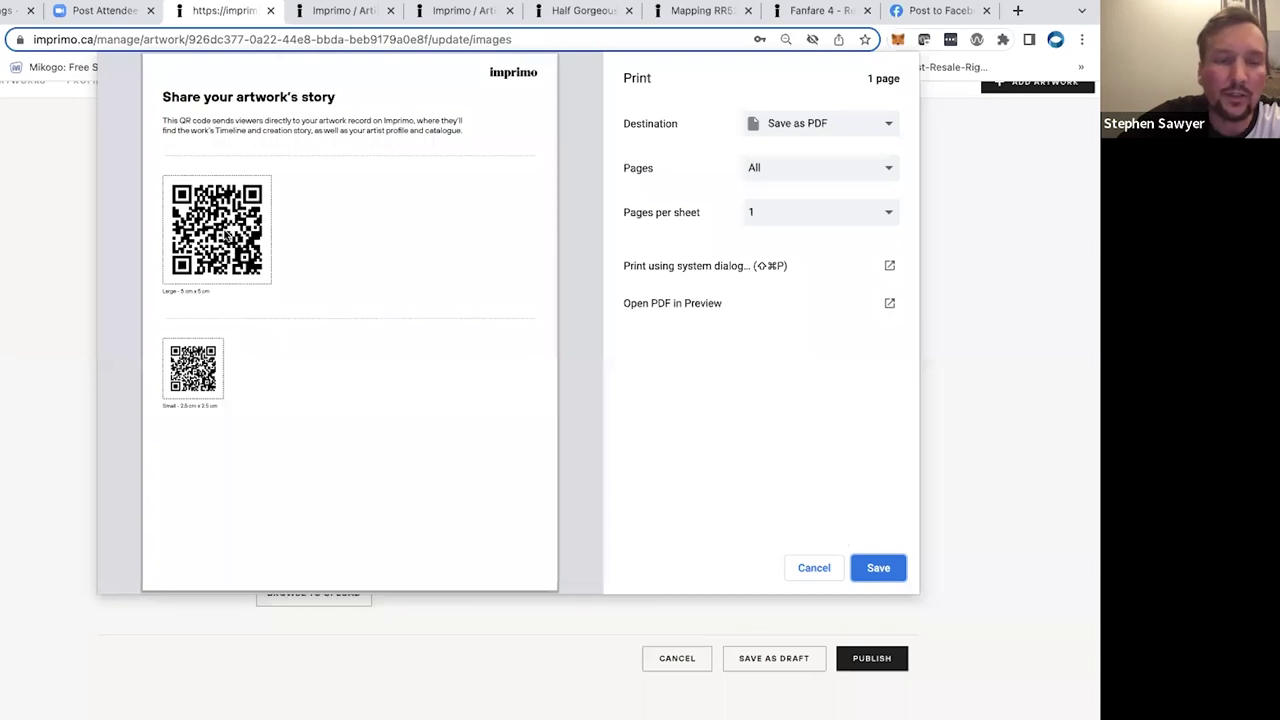
left_click(816, 568)
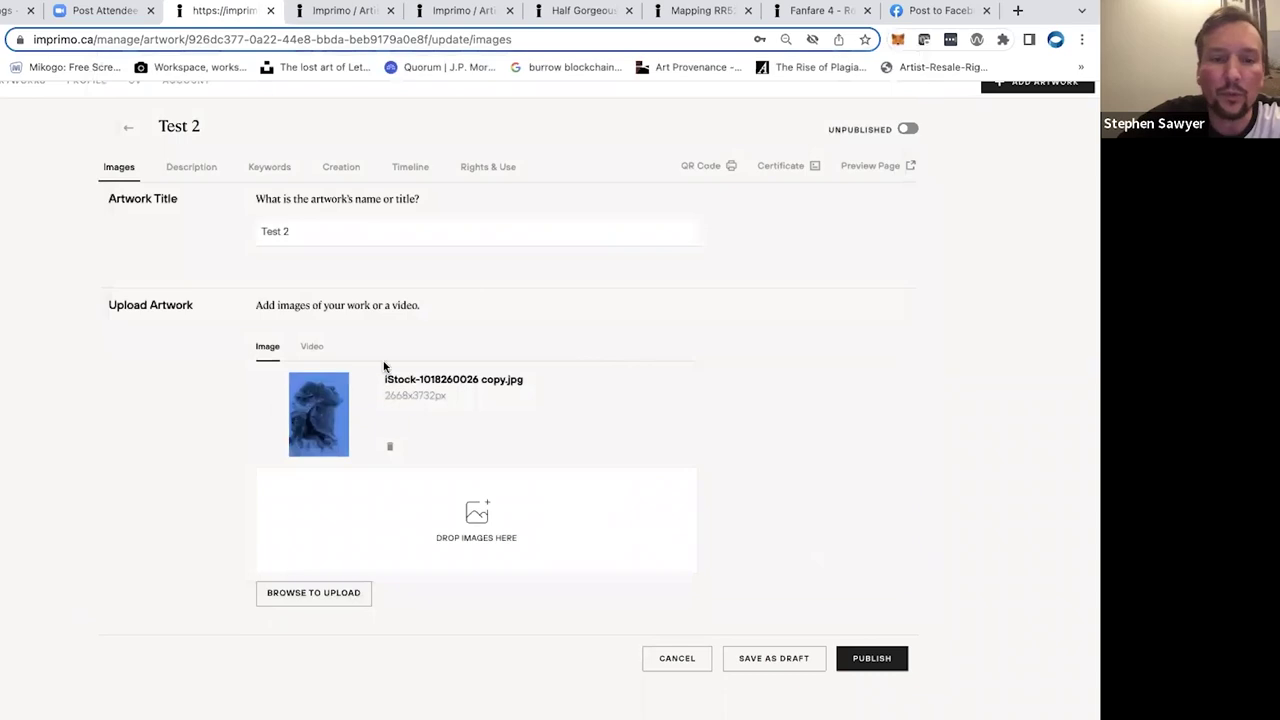
scroll(680, 206, "up", 2)
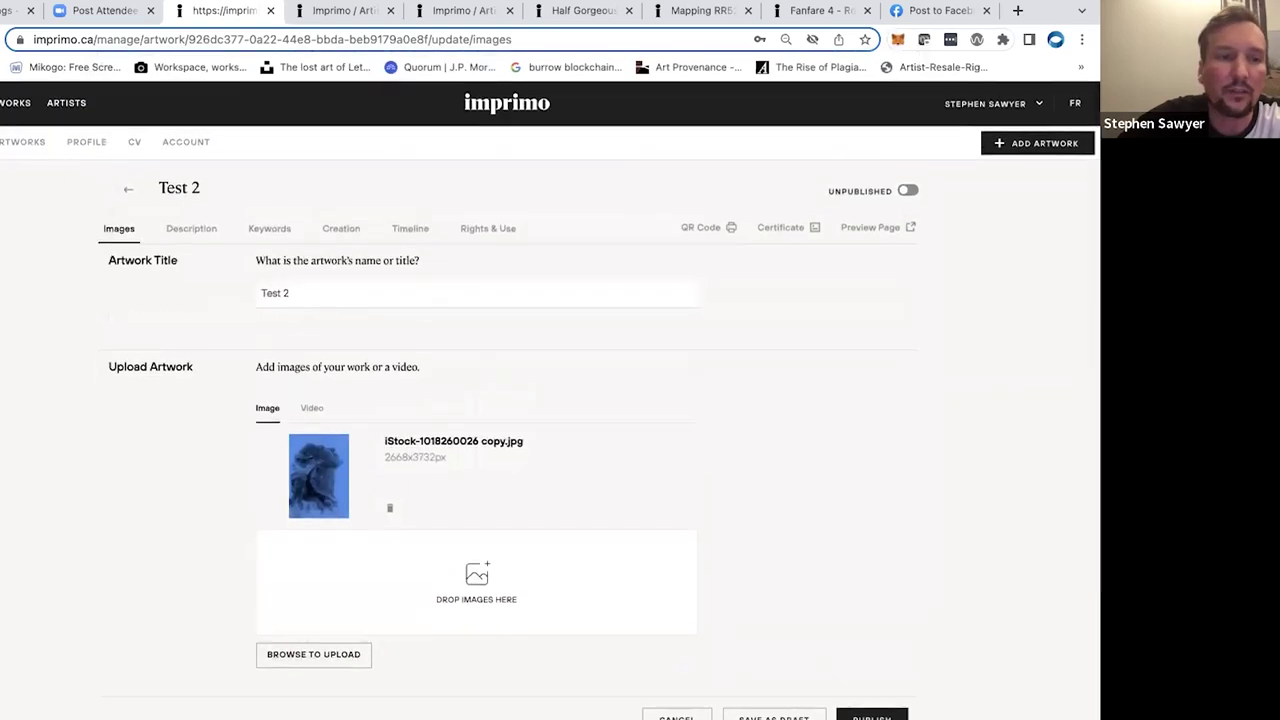
Open the Test live mobile 5 artwork from the artworks list and preview its printable QR code sheet
left_click(28, 143)
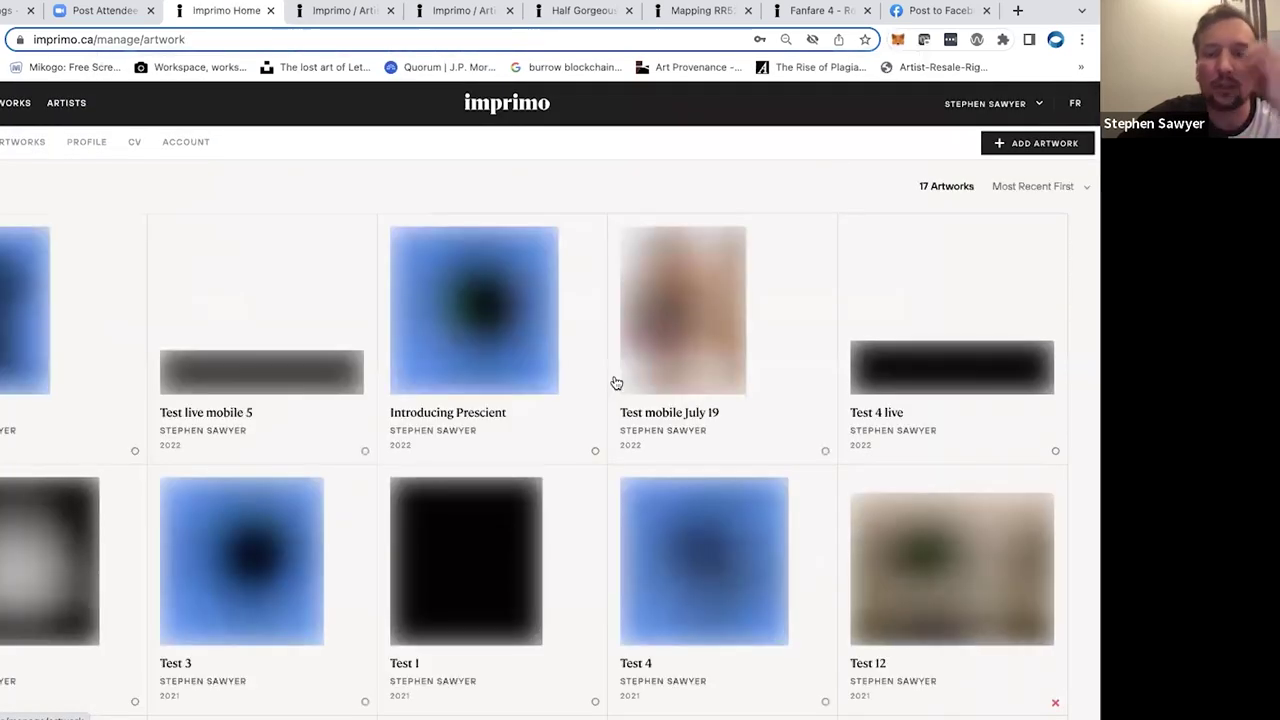
left_click(292, 388)
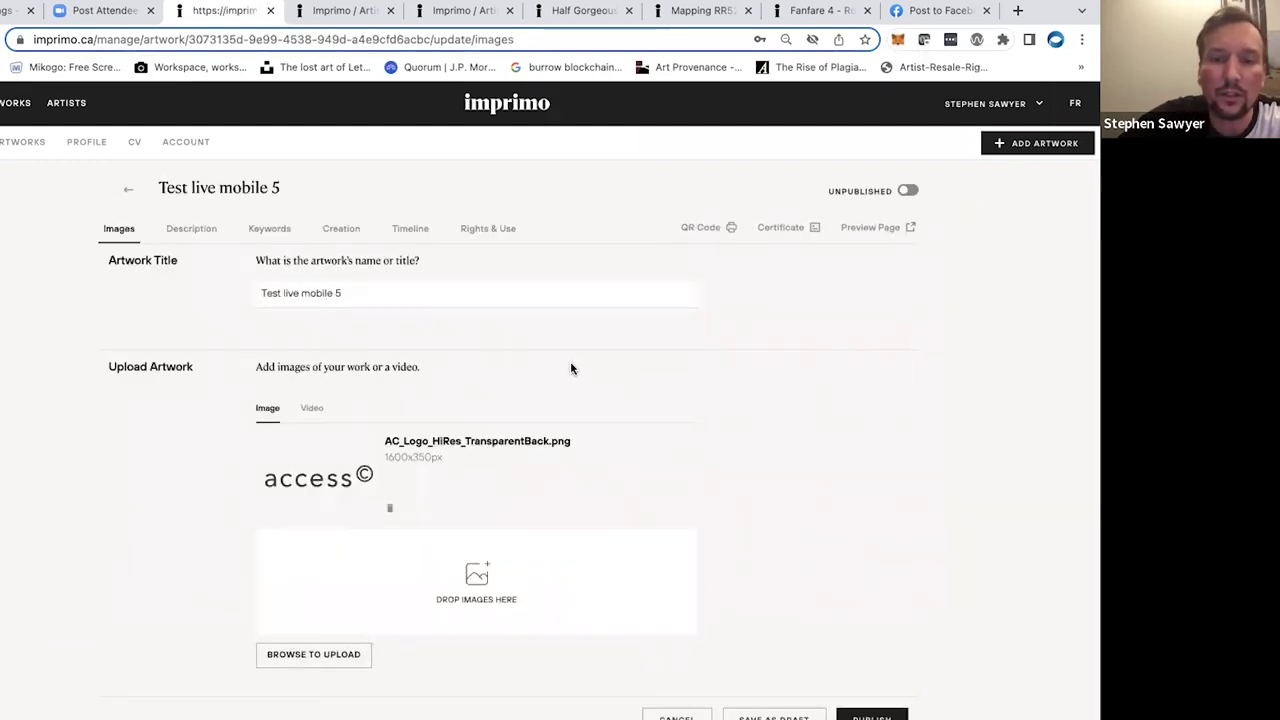
key("super+p")
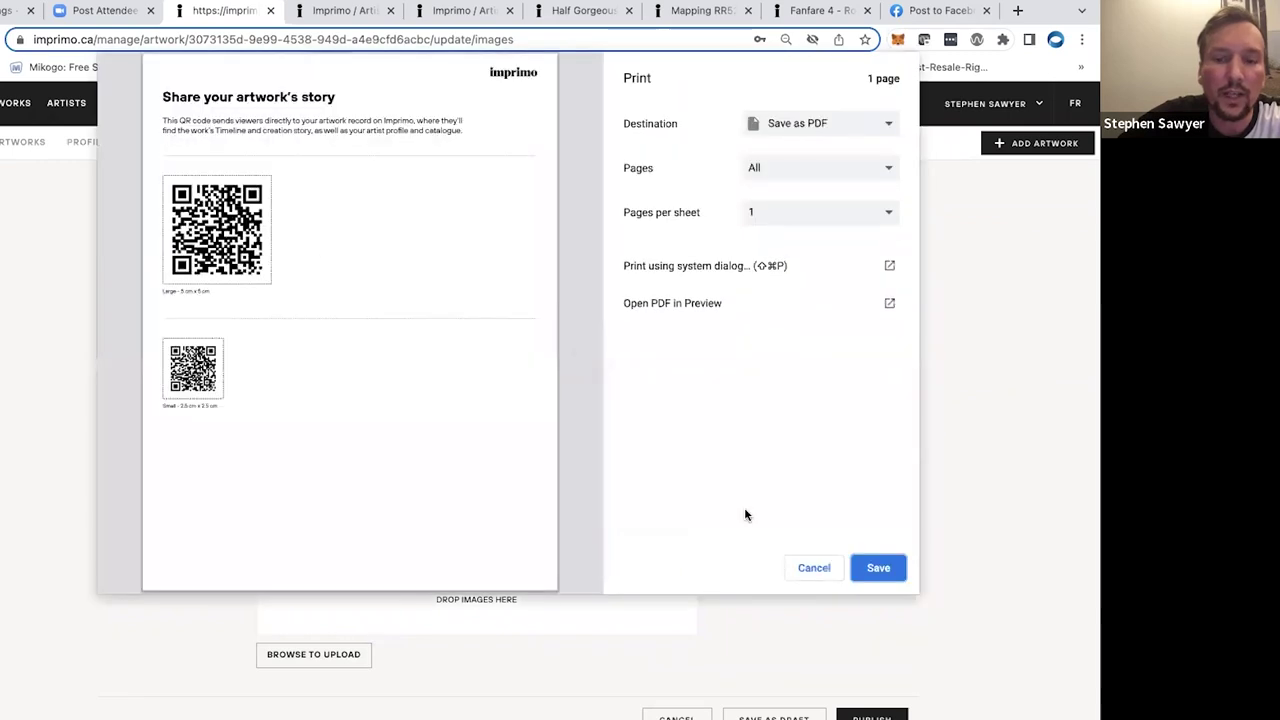
Cancel printing the QR code sheet, leave the Test live mobile 5 artwork and return to the account's home page
left_click(814, 567)
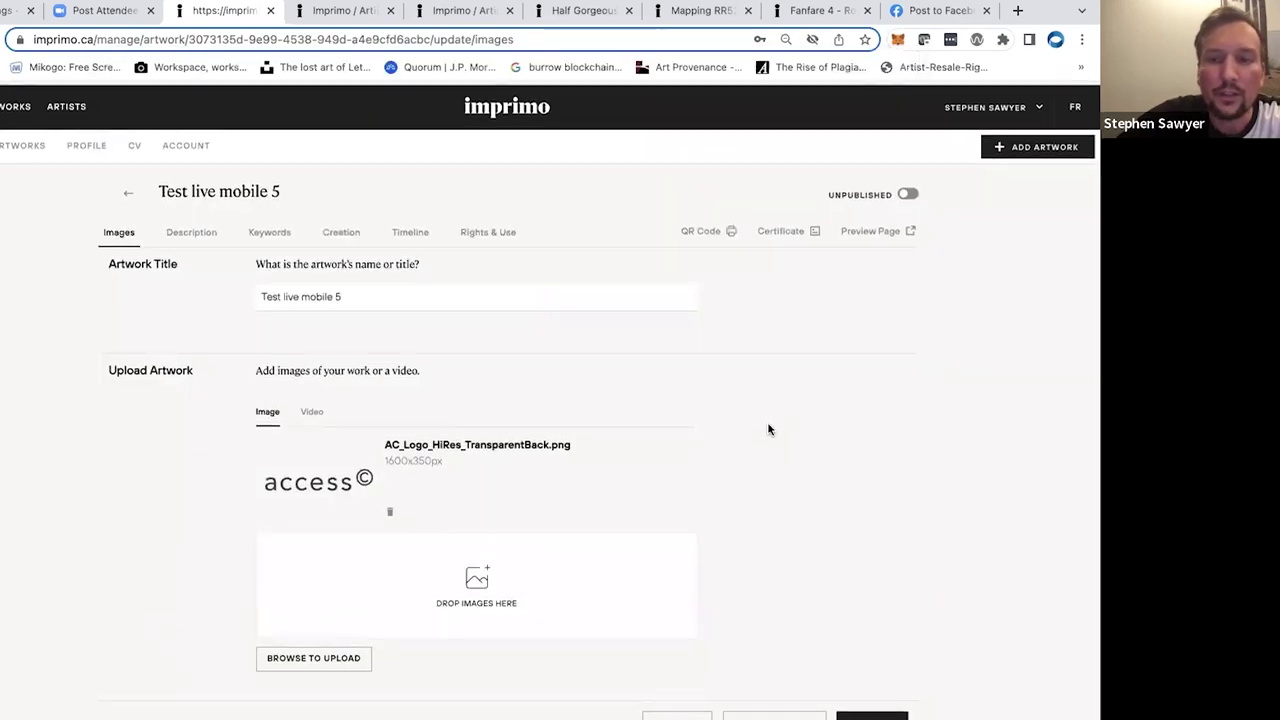
left_click(122, 194)
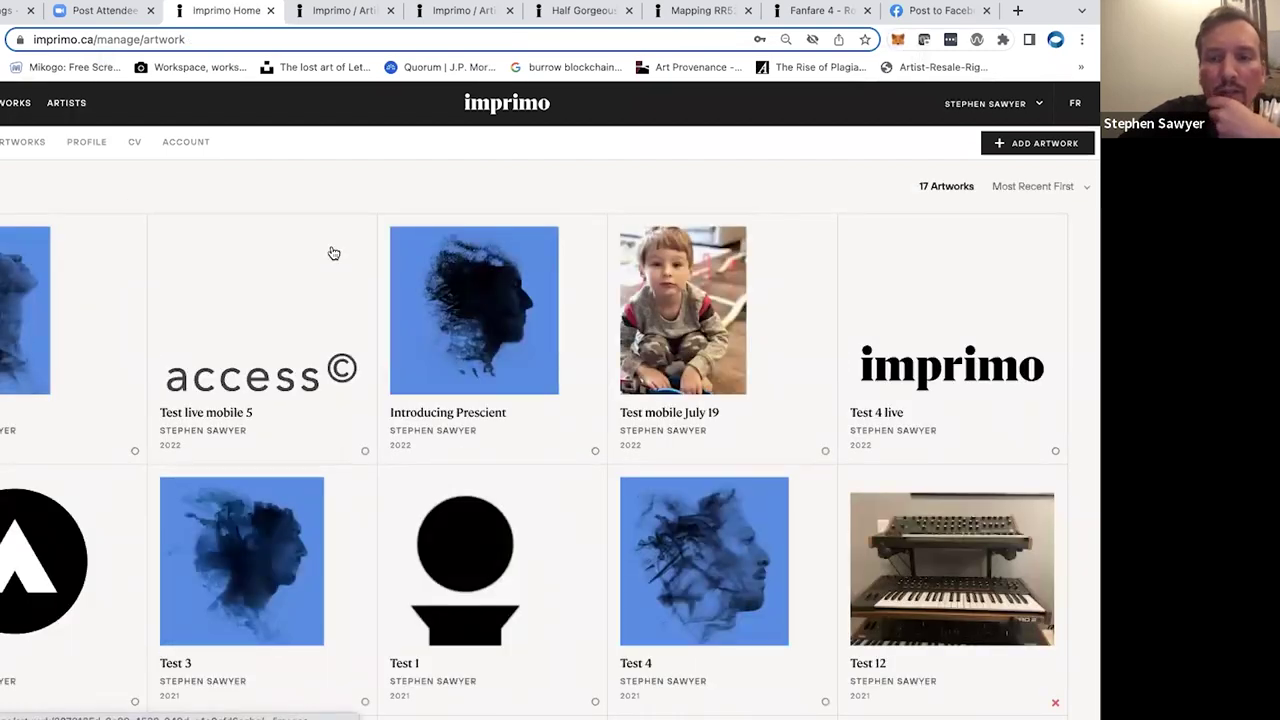
left_click(57, 194)
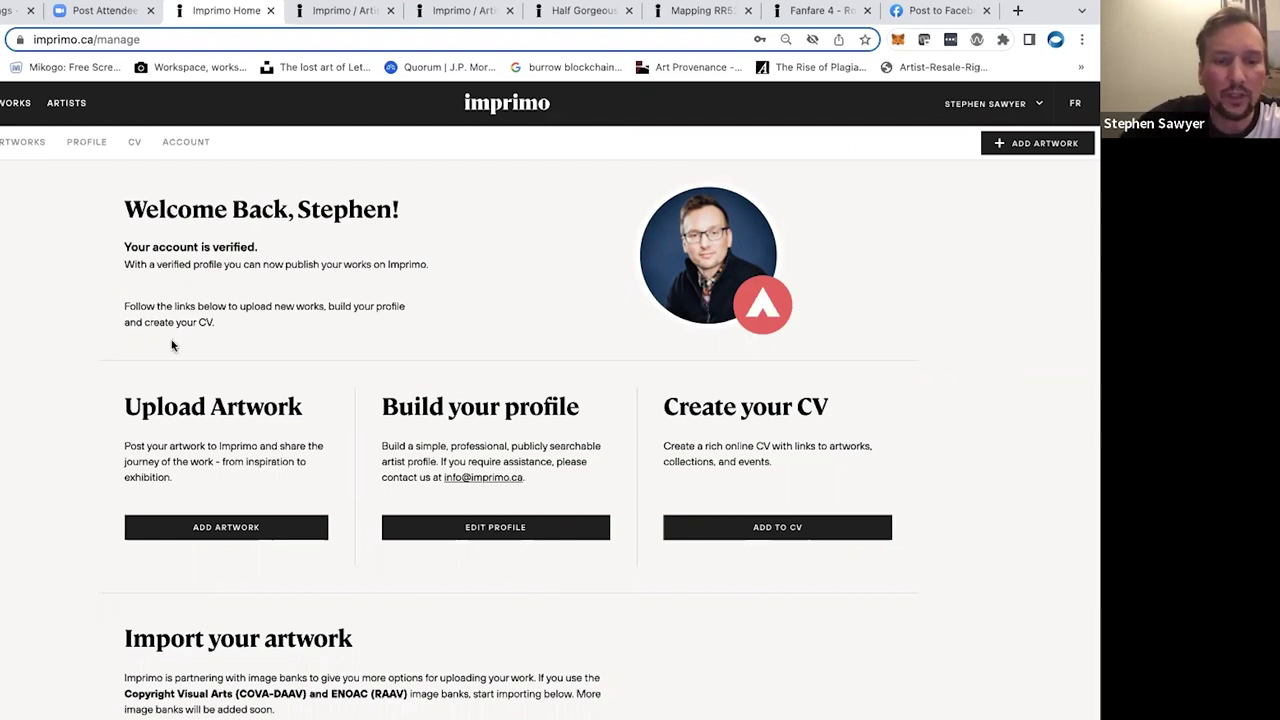
Start an artwork import, try RAAV-ENOAC as the image bank and switch back to COVA-DAAV
scroll(172, 344, "down", 2)
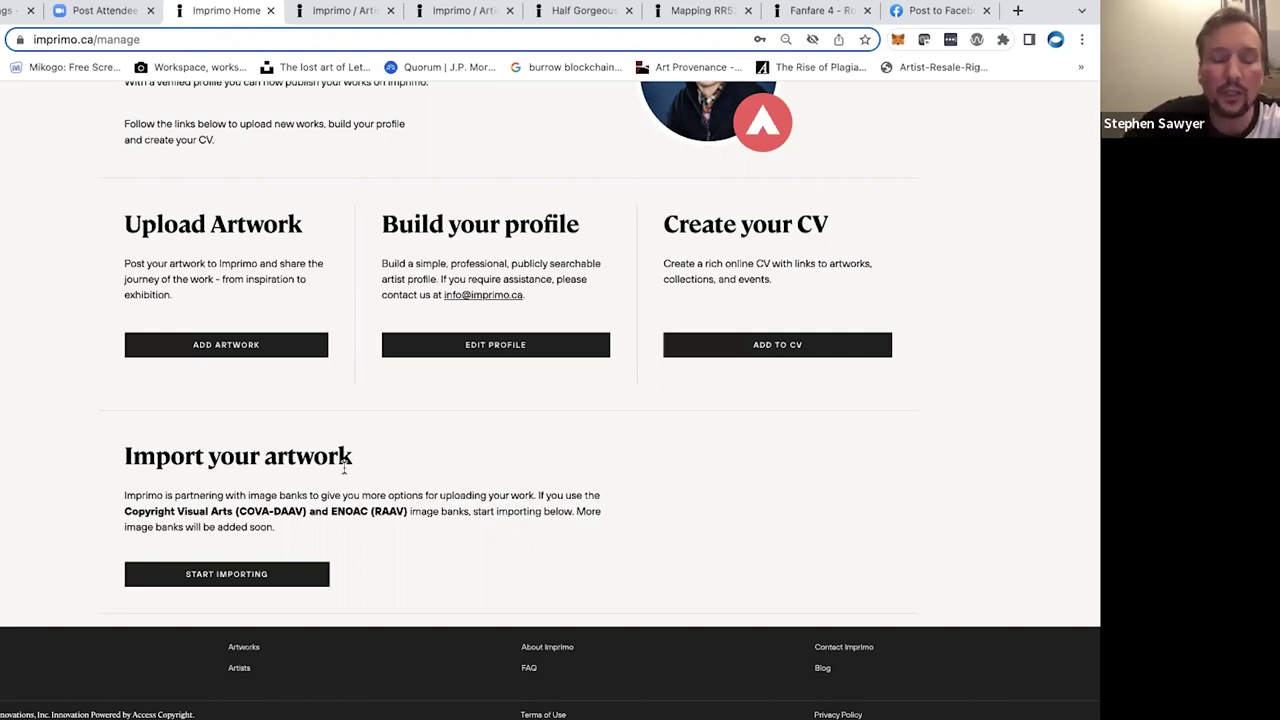
left_click(297, 580)
left_click(482, 322)
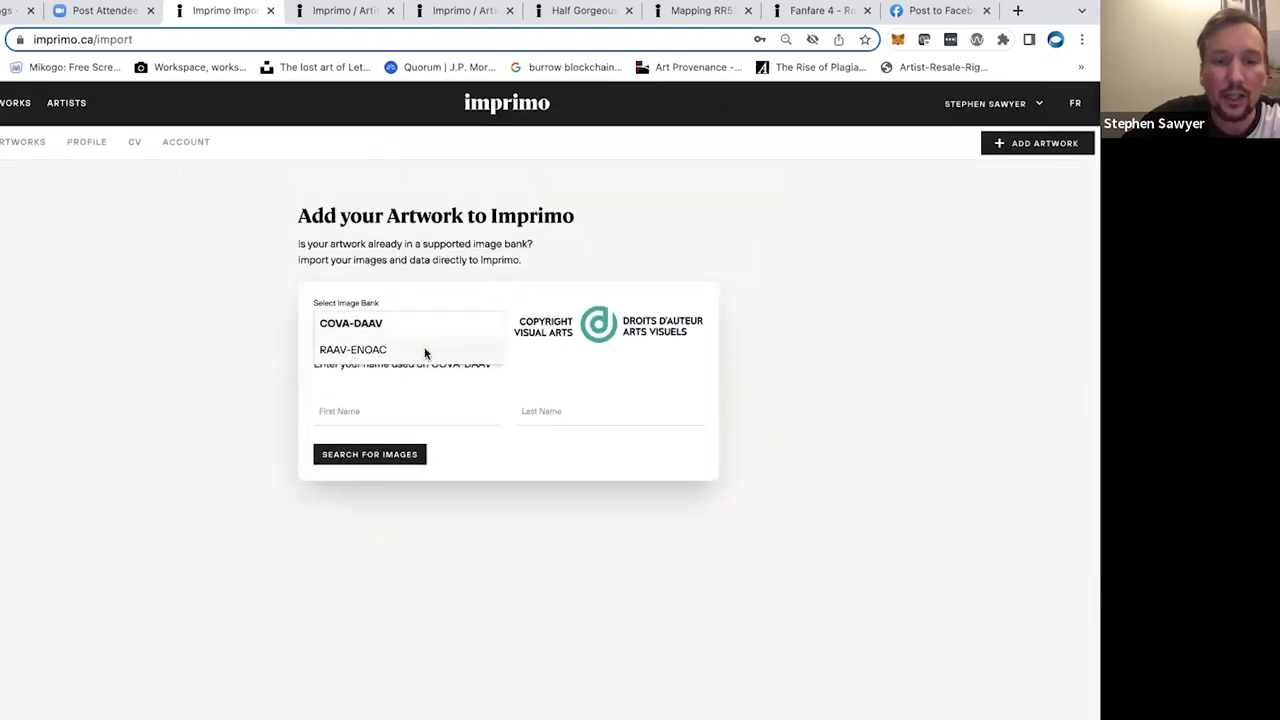
left_click(424, 350)
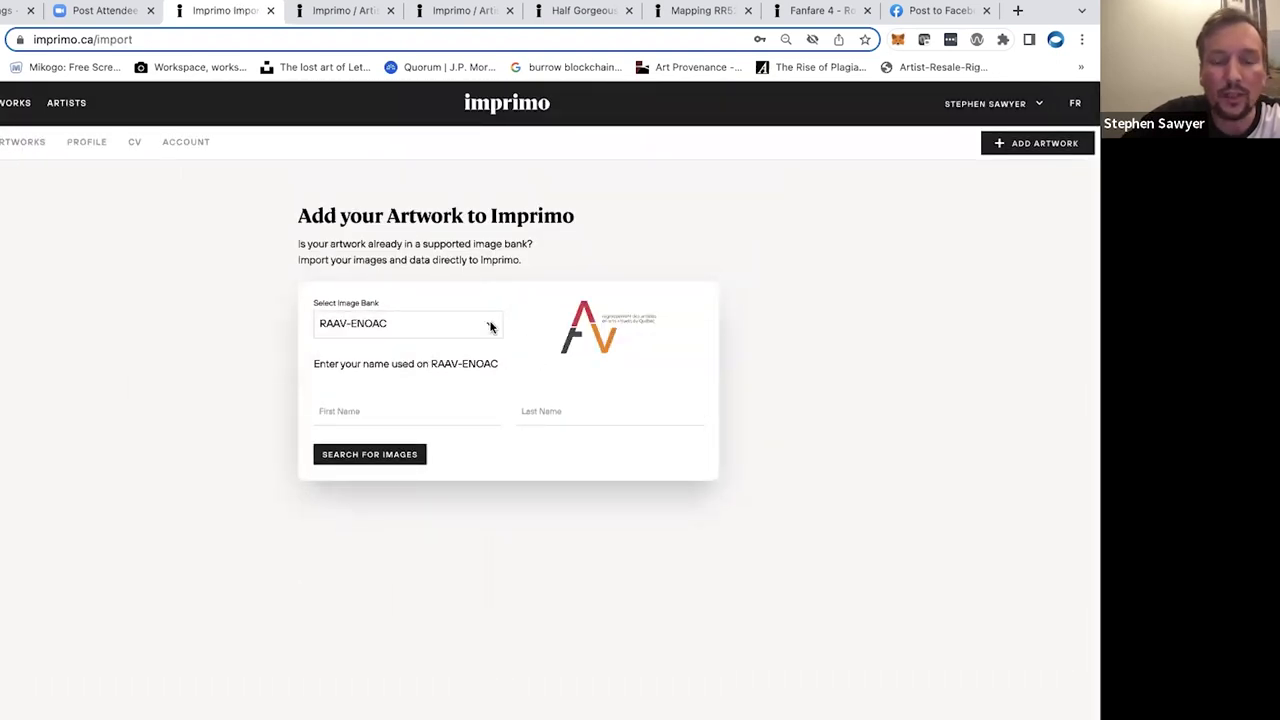
left_click(490, 324)
left_click(447, 322)
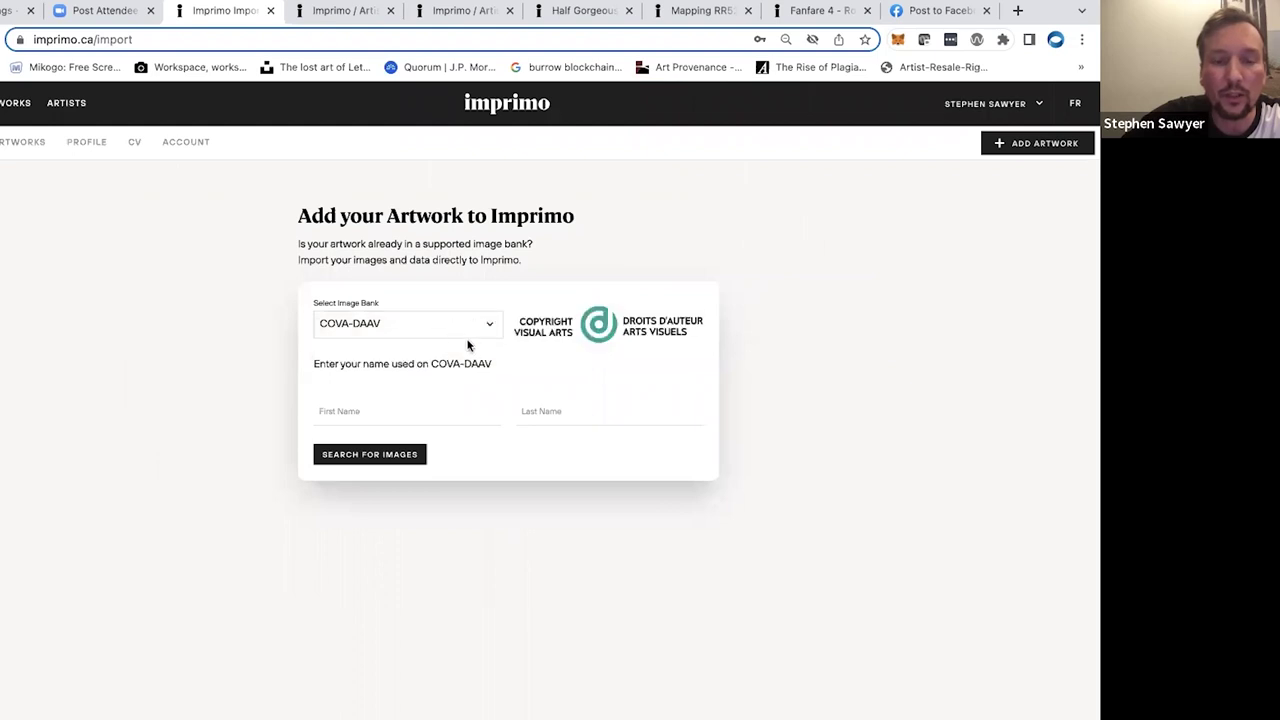
Search the COVA-DAAV image bank for artworks by the artist's first name
left_click(408, 413)
type("Paddy")
left_click(394, 460)
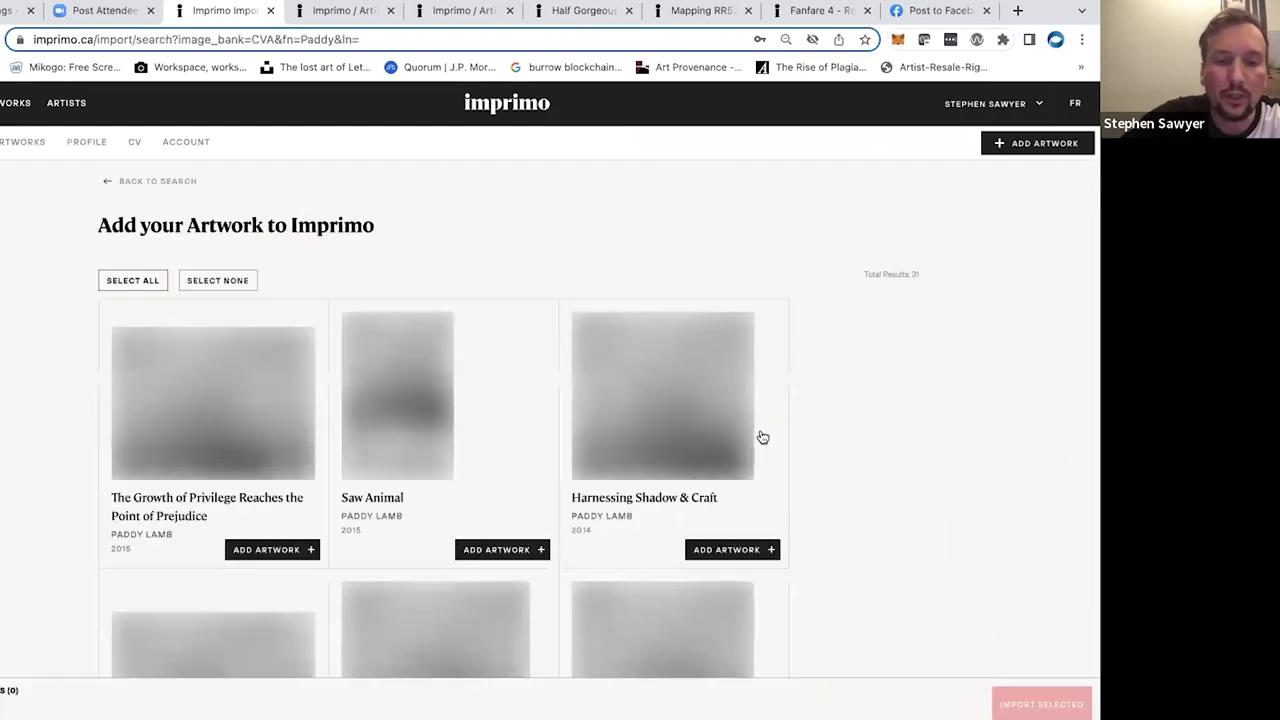
Add Half Buried Conclusion, Slow Surrender and Untitled forms (Embrace) to the import selection
scroll(271, 400, "down", 1)
scroll(617, 408, "down", 1)
scroll(630, 420, "down", 4)
scroll(646, 443, "down", 3)
left_click(712, 475)
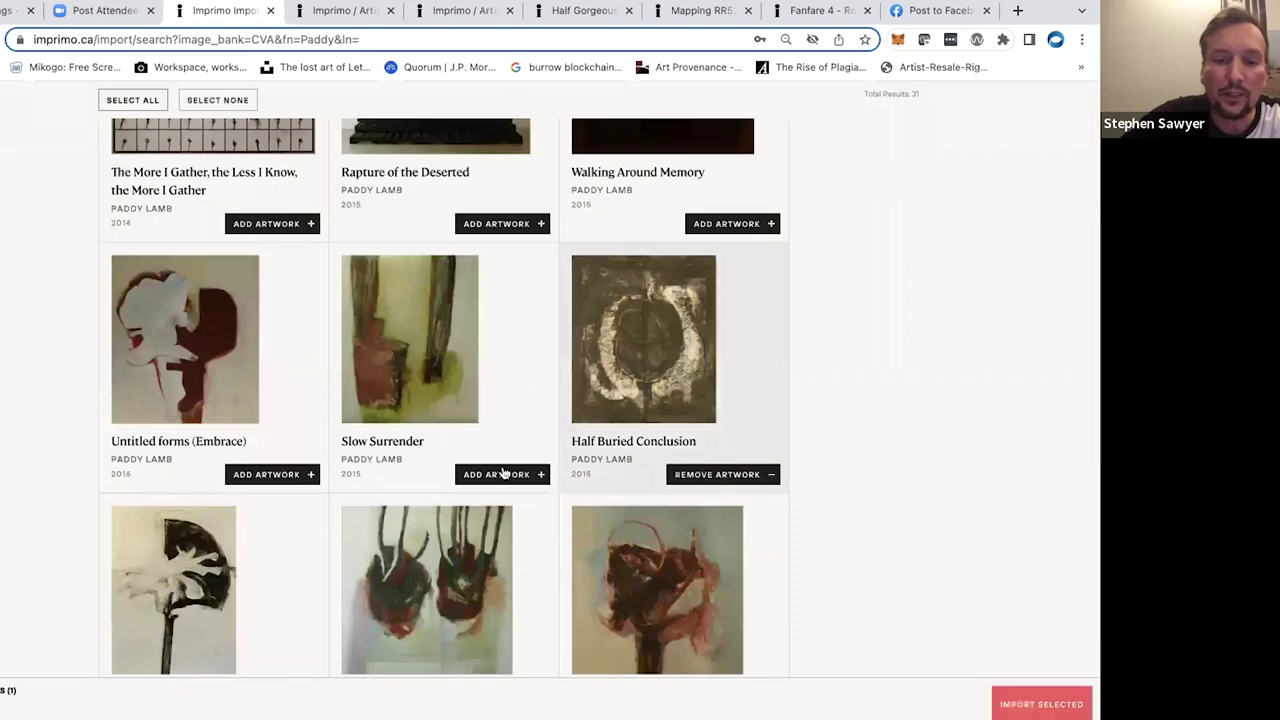
left_click(502, 474)
left_click(278, 476)
scroll(452, 485, "down", 4)
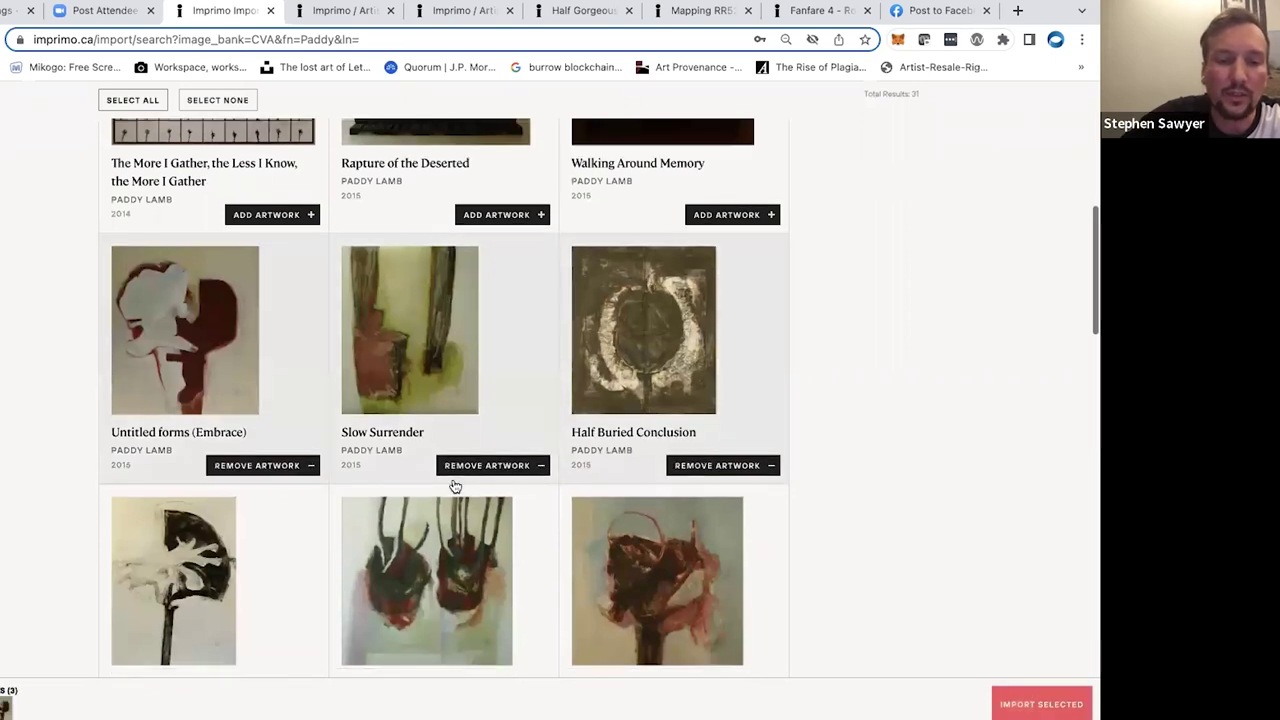
scroll(455, 486, "up", 8)
scroll(455, 486, "up", 2)
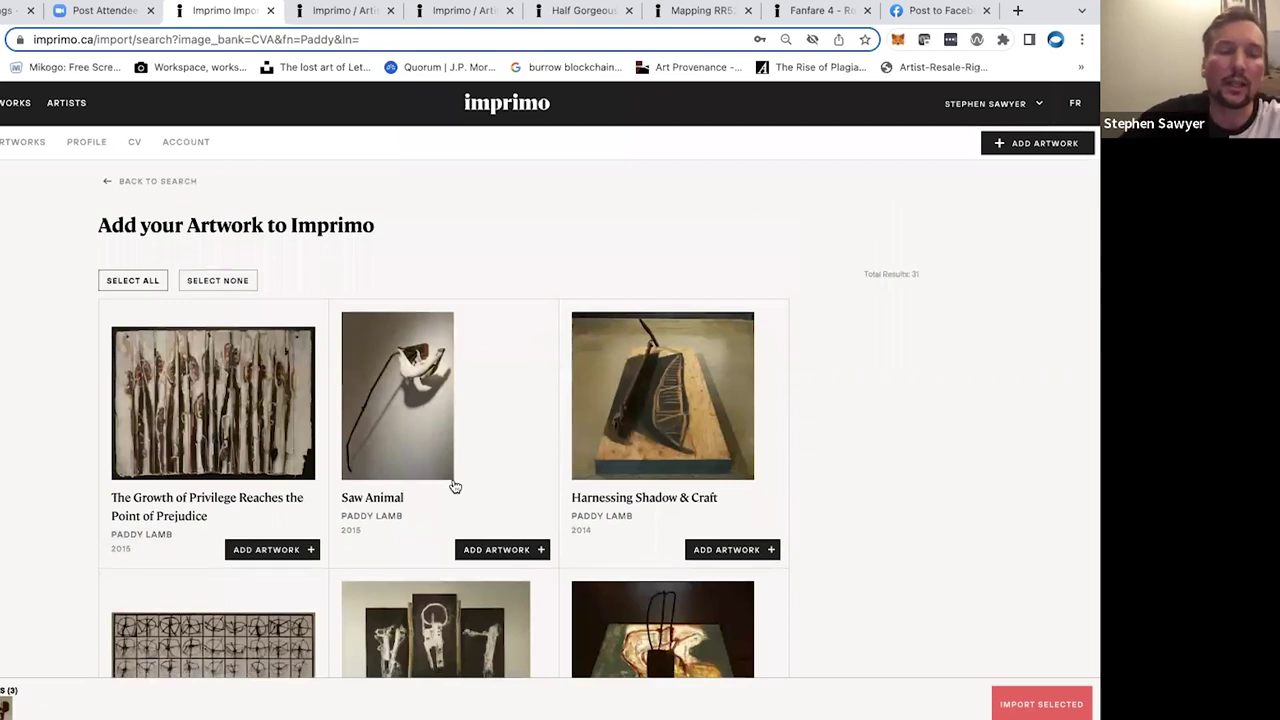
Leave the import without importing and review the upload, profile, CV and import options on the account's home page
left_click(110, 184)
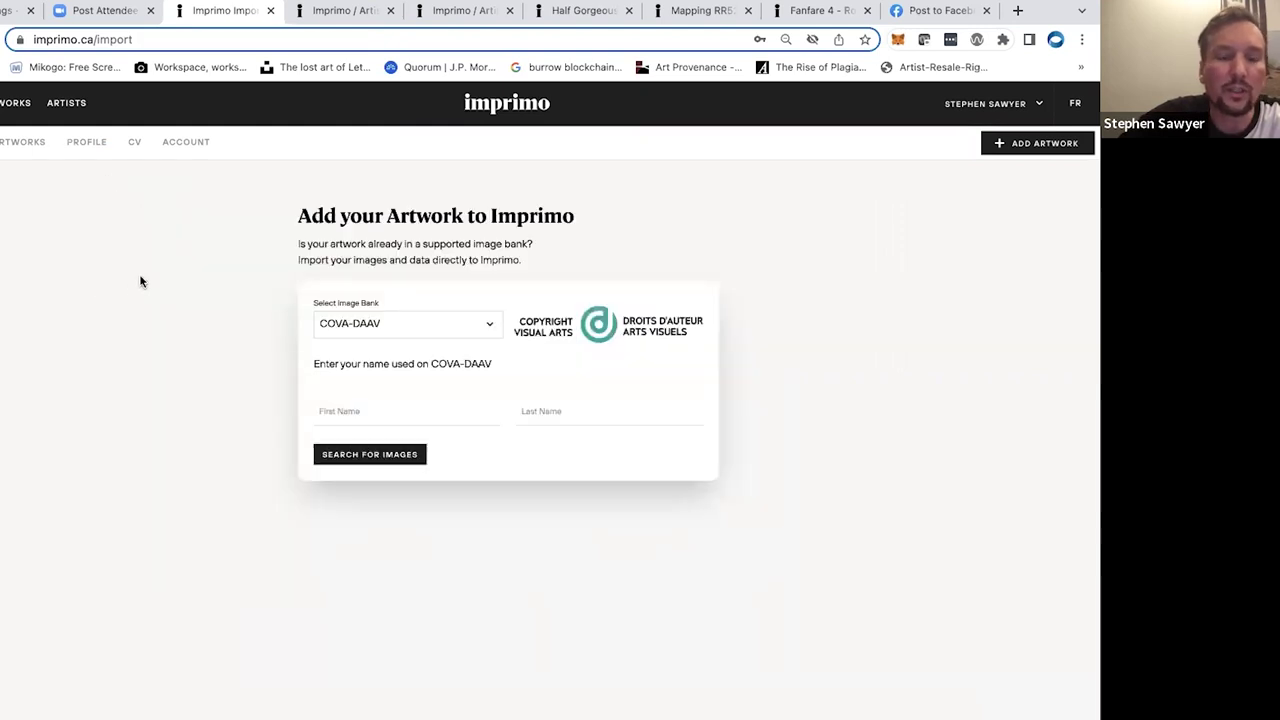
left_click(26, 145)
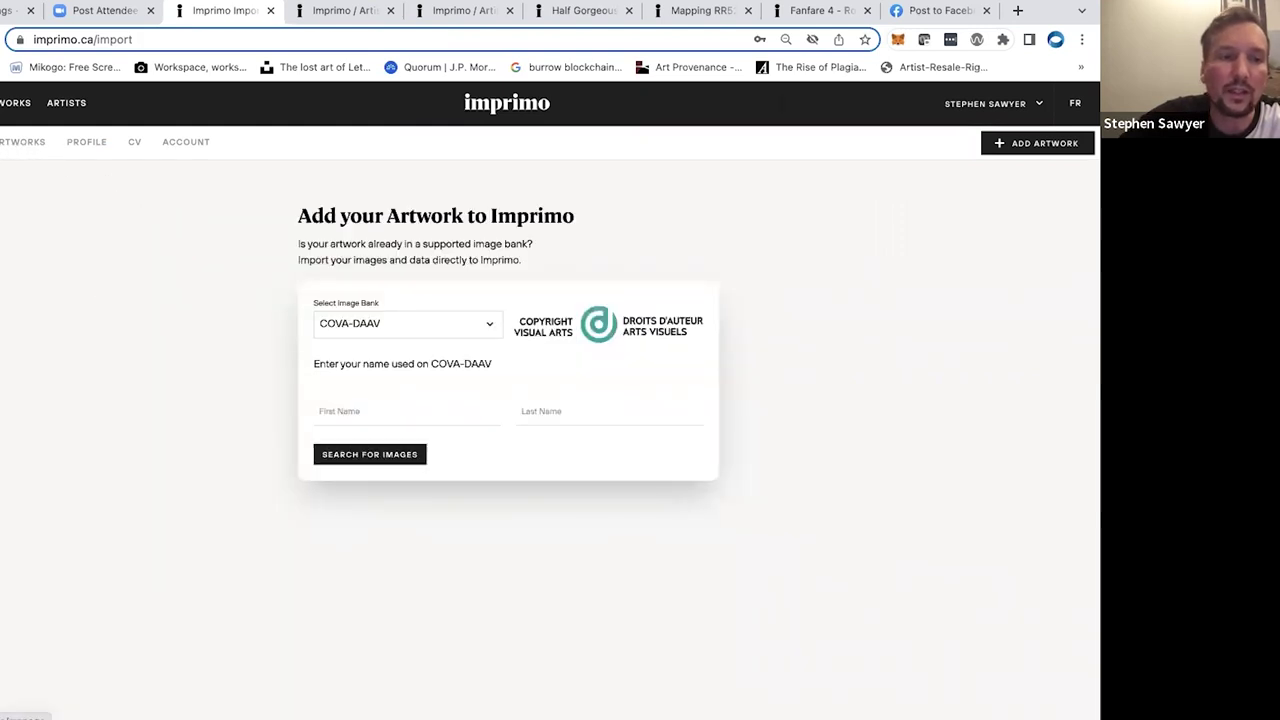
scroll(74, 391, "down", 2)
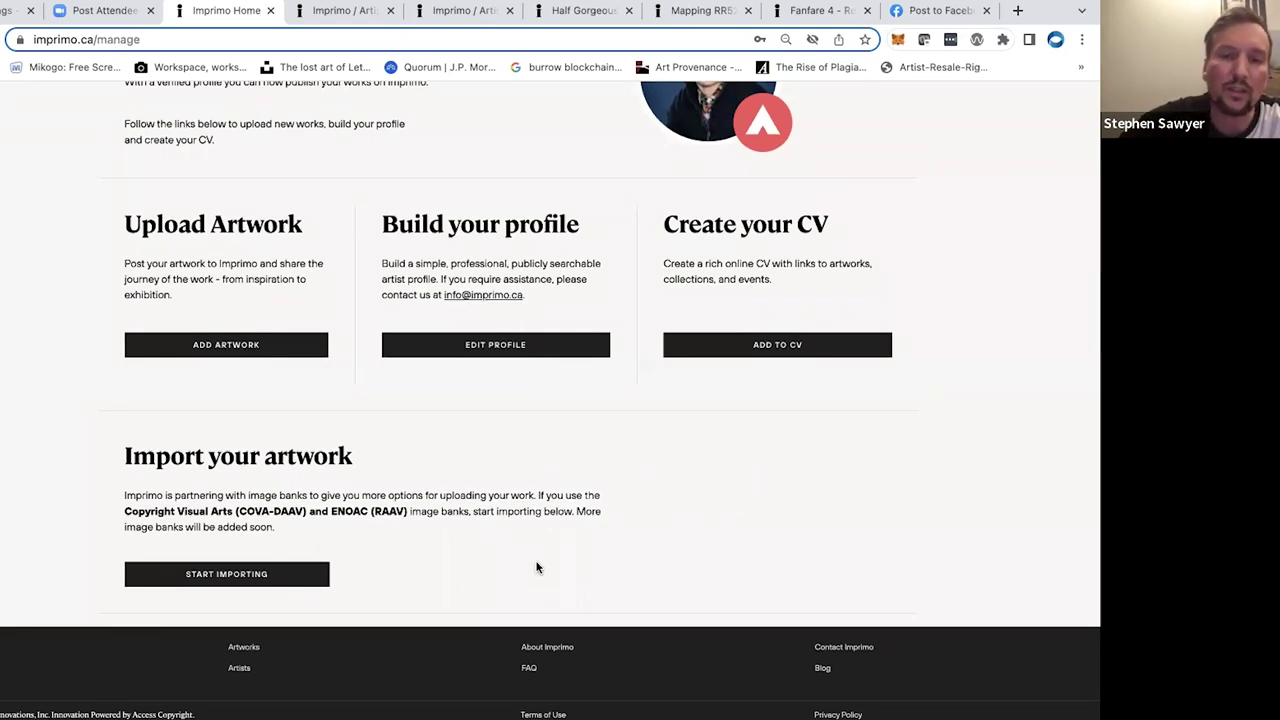
scroll(536, 568, "up", 3)
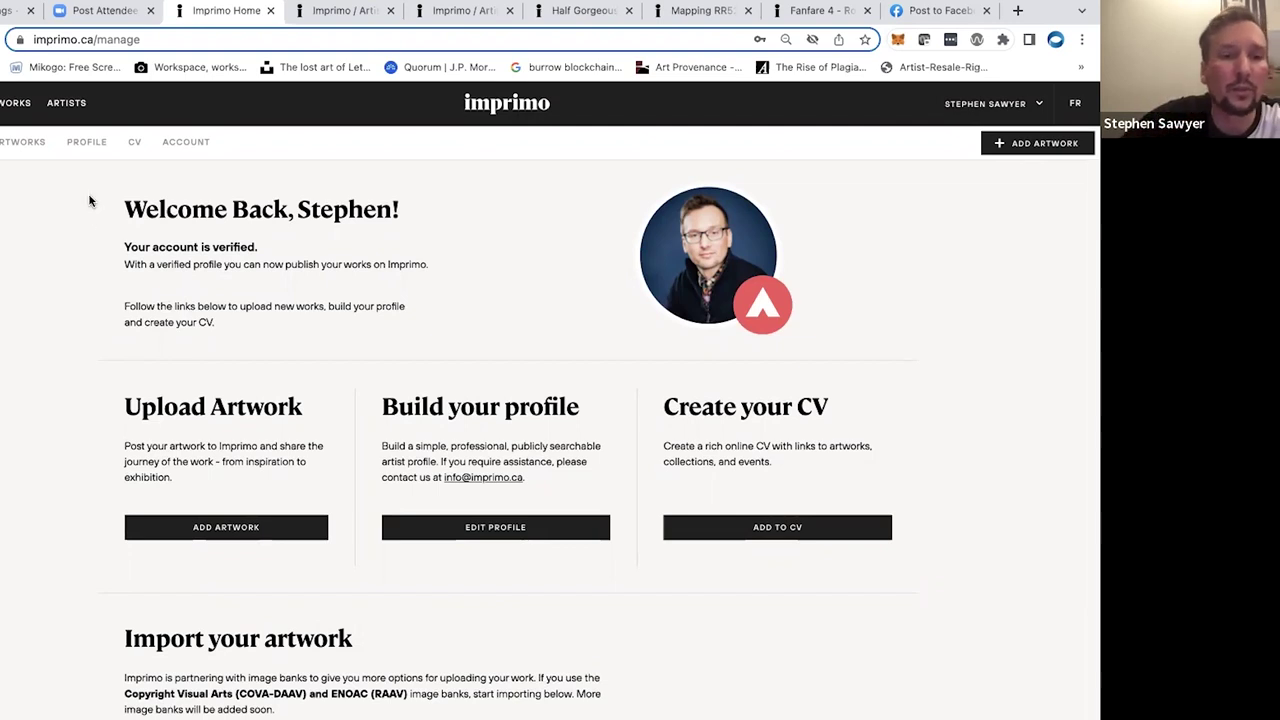
Open Introducing Prescient from the artworks list, review its description, keywords, creation, timeline and rights sections, and go back
left_click(22, 142)
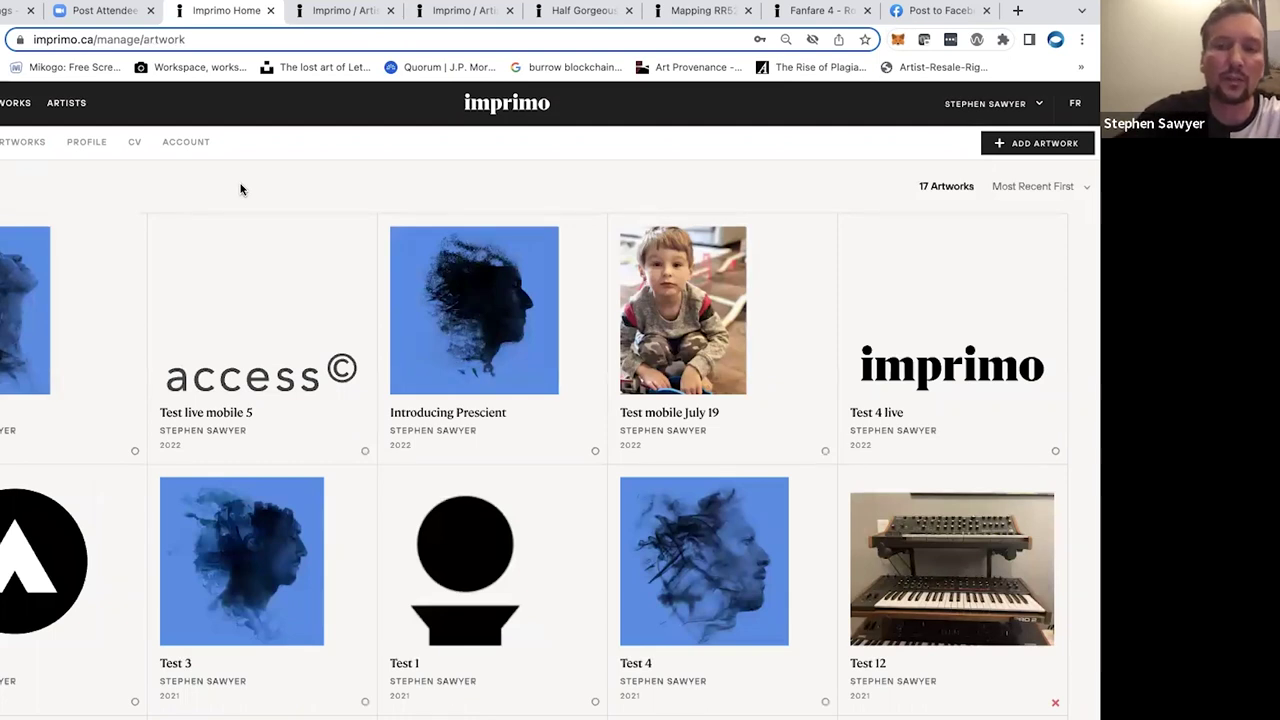
left_click(464, 318)
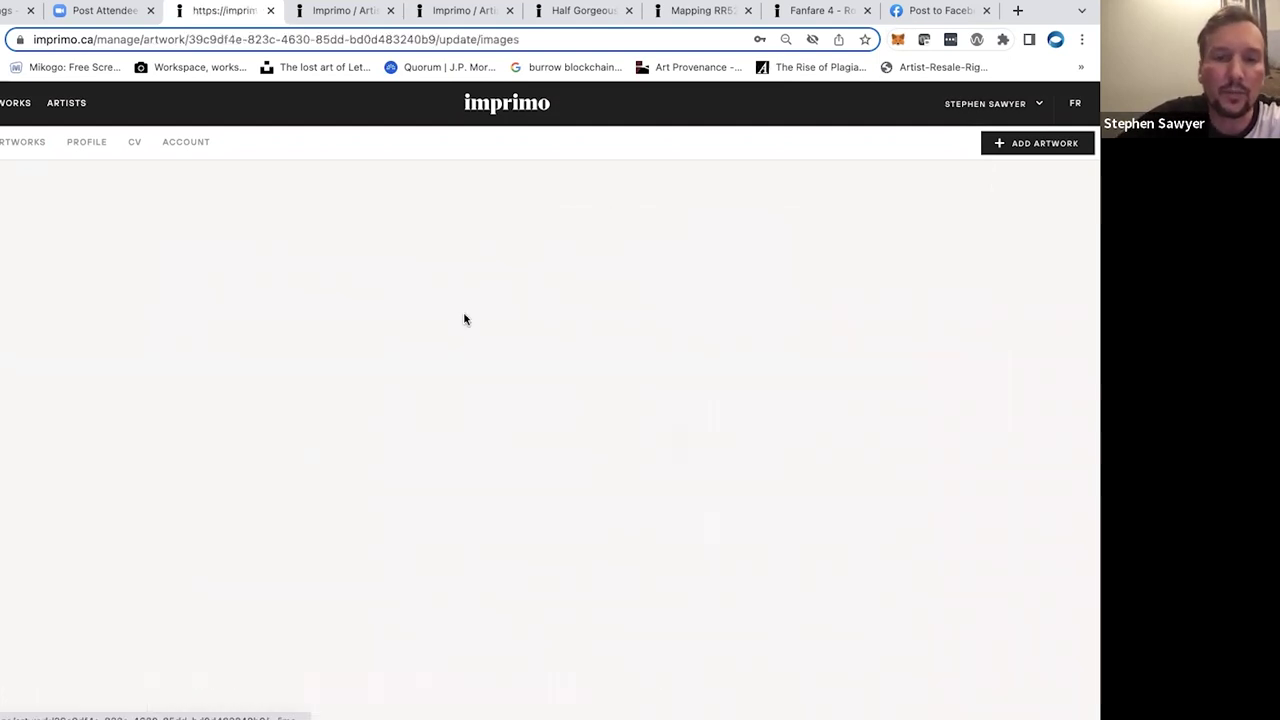
left_click(194, 229)
left_click(265, 230)
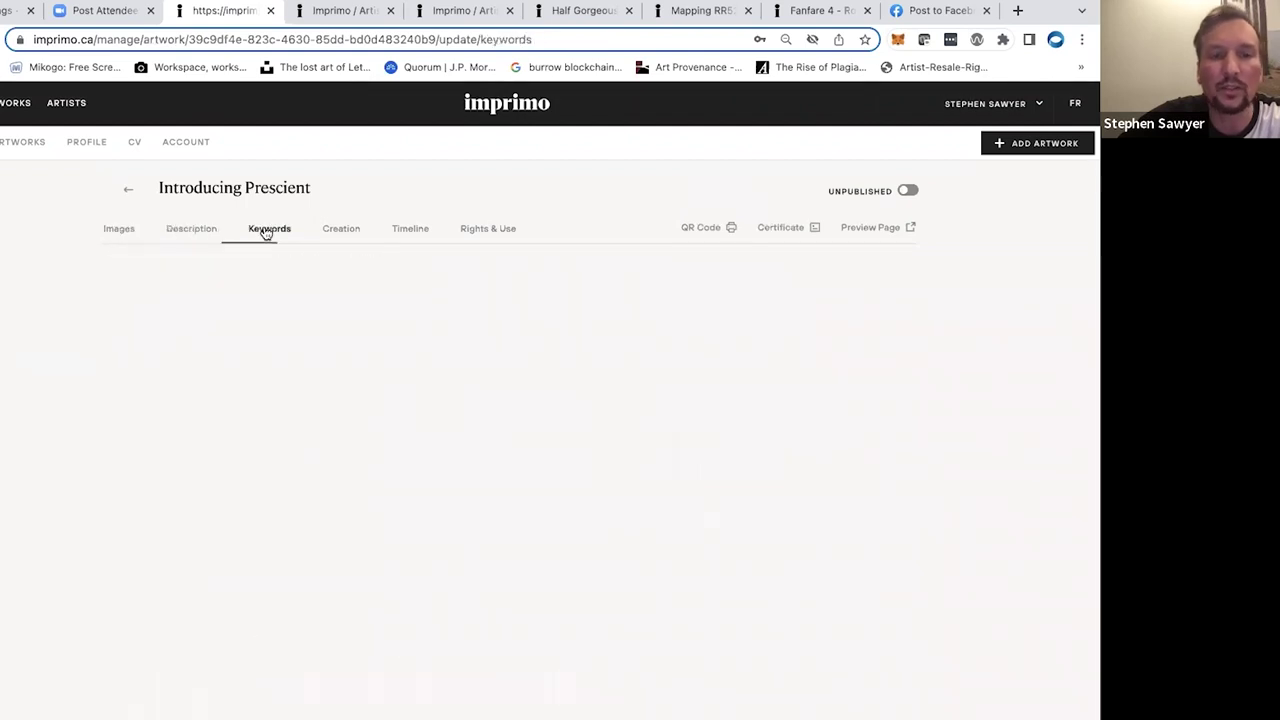
left_click(340, 231)
left_click(406, 232)
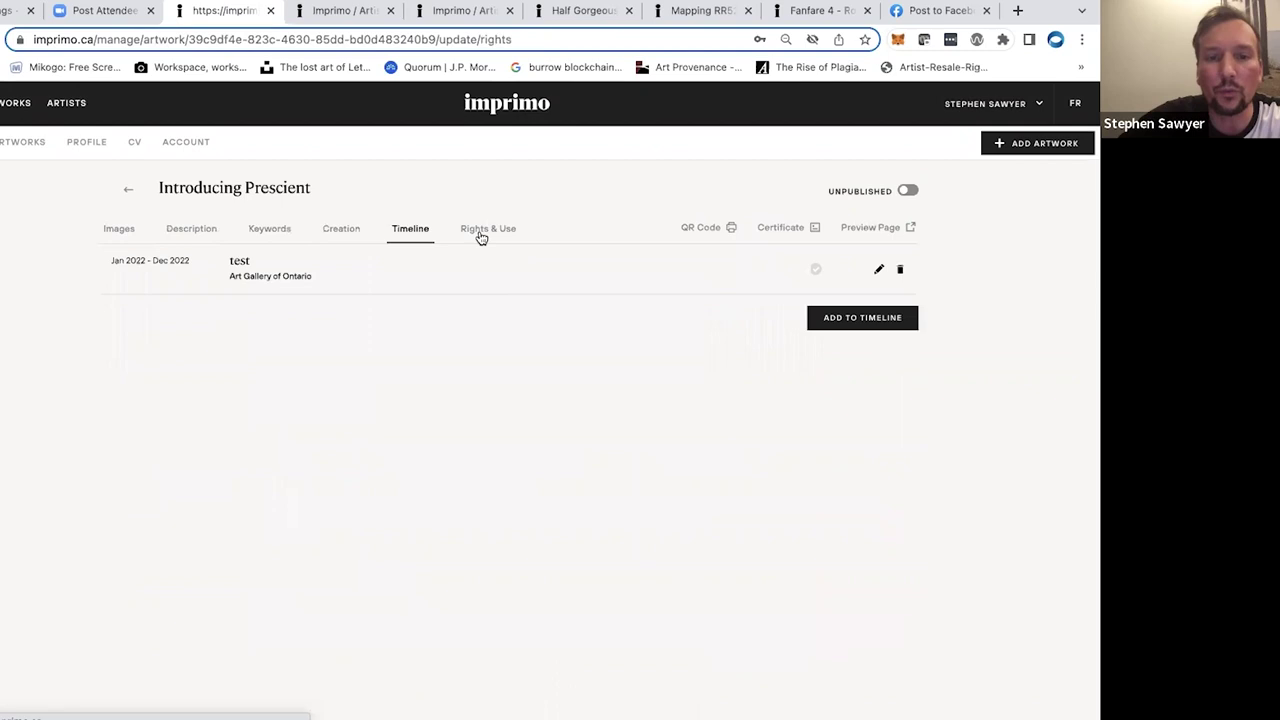
left_click(482, 232)
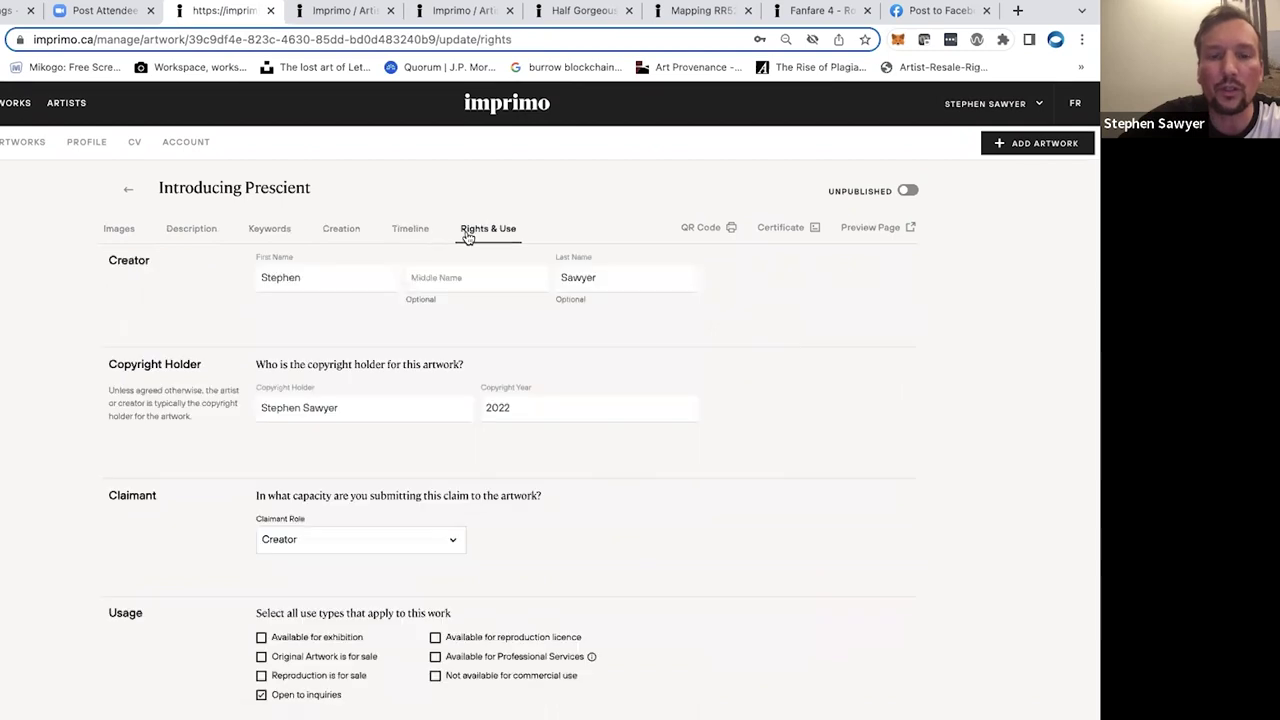
left_click(133, 193)
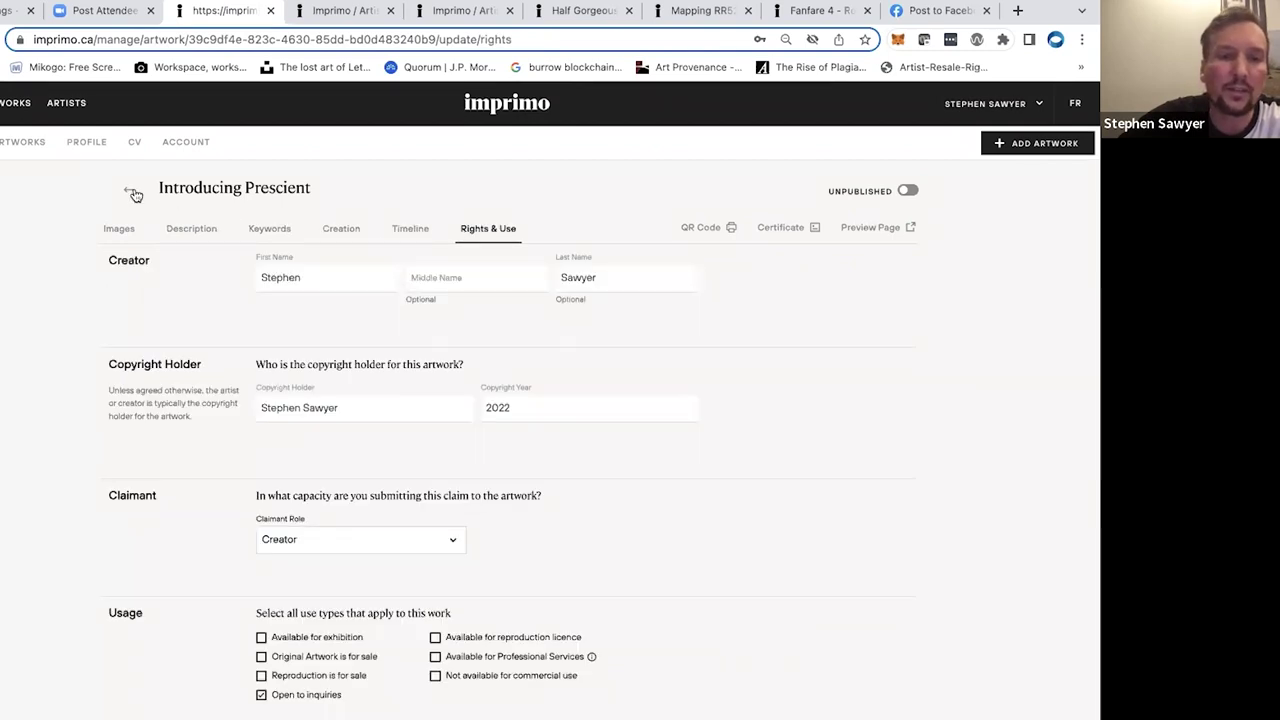